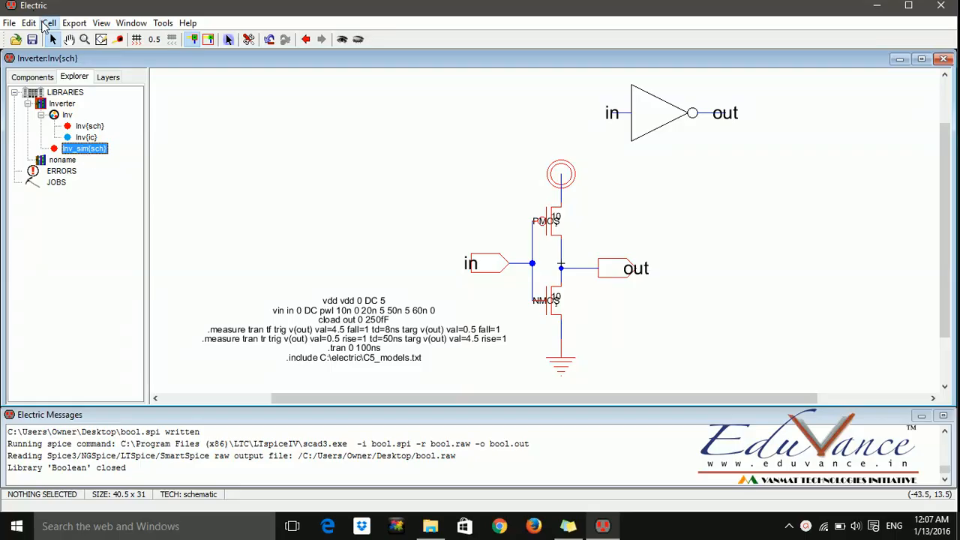
- Create a layout cell named Inv in the Inverter library using the mocmos technology
click(48, 22)
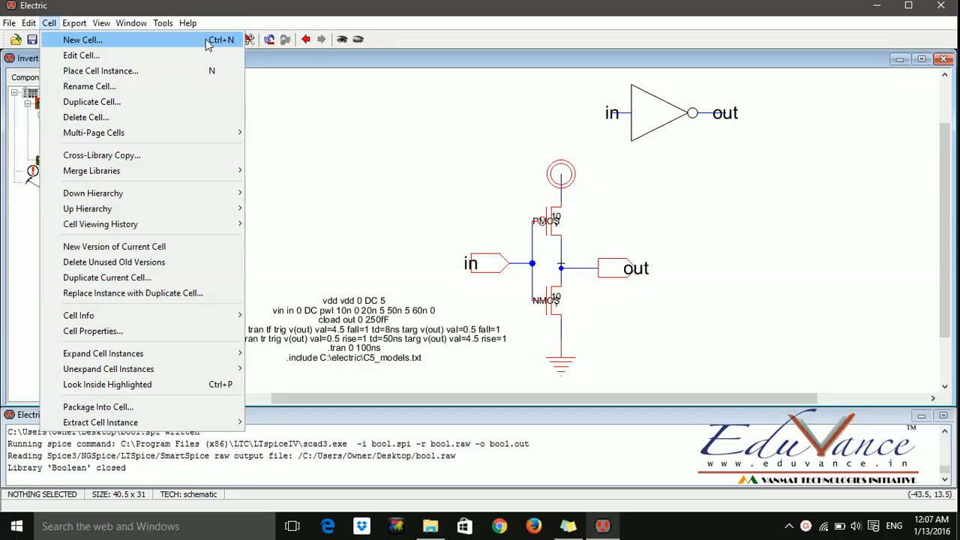
click(208, 44)
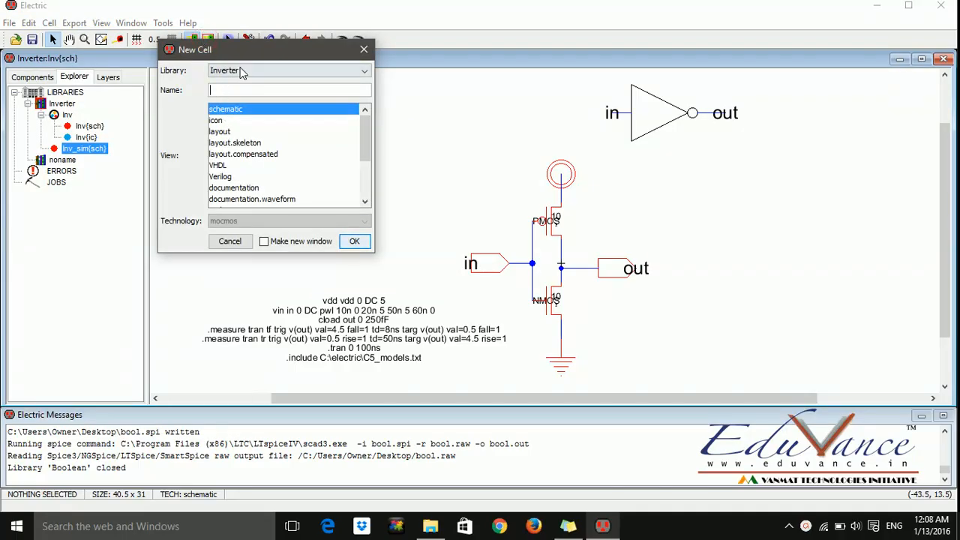
click(228, 132)
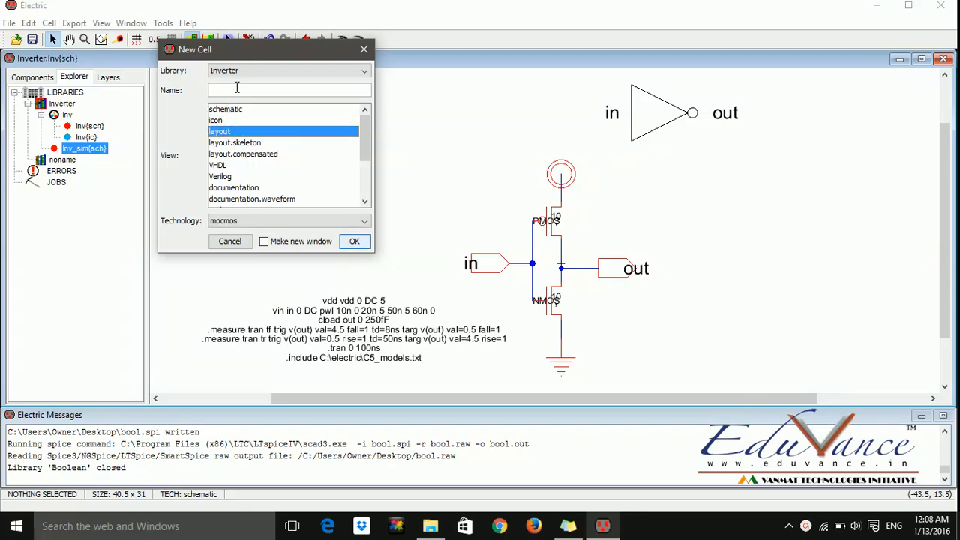
click(236, 89)
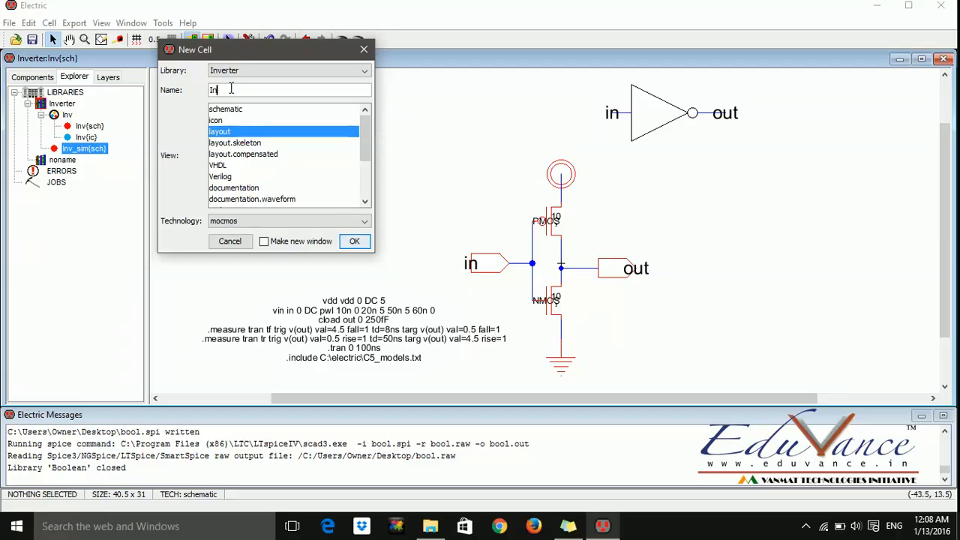
text(v)
click(355, 242)
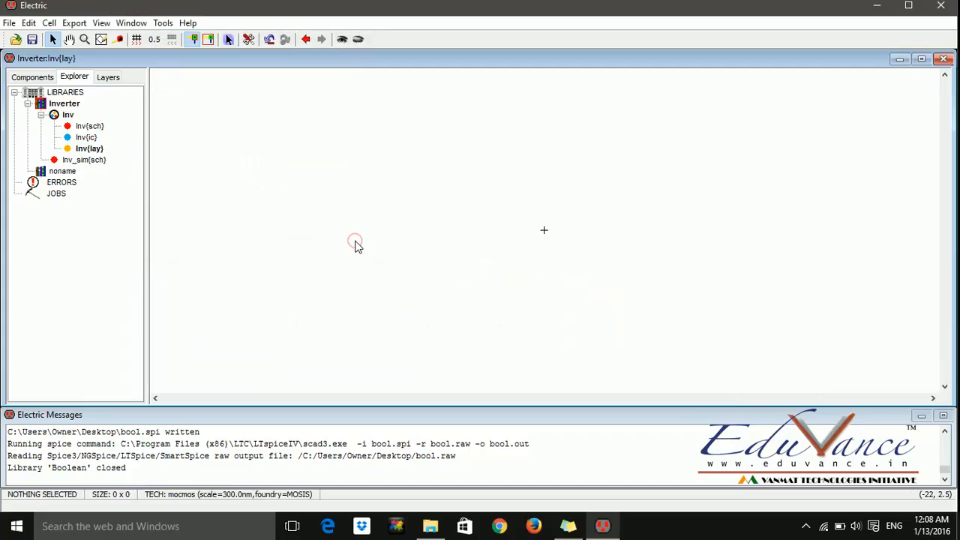
click(86, 150)
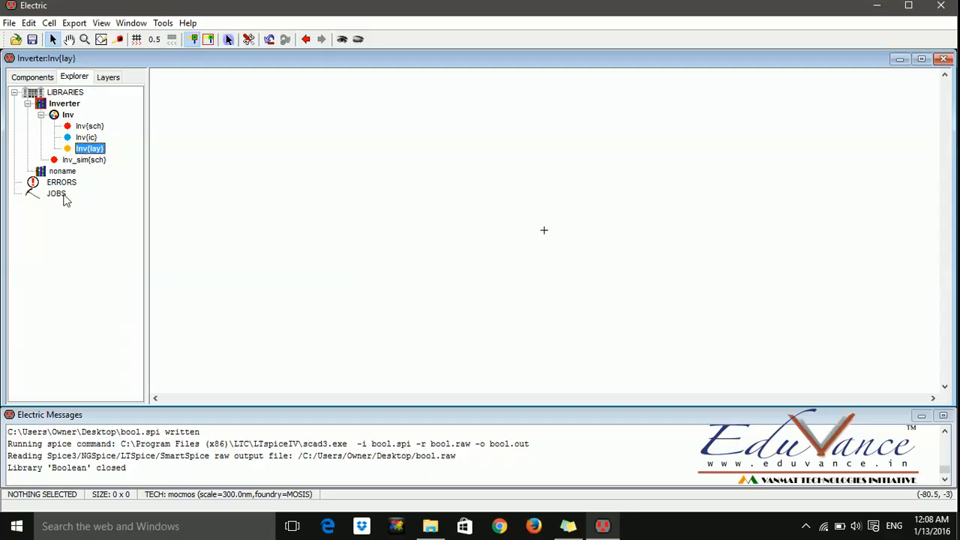
- Review the transistors in the Inv schematic and return to the empty Inv layout
click(37, 80)
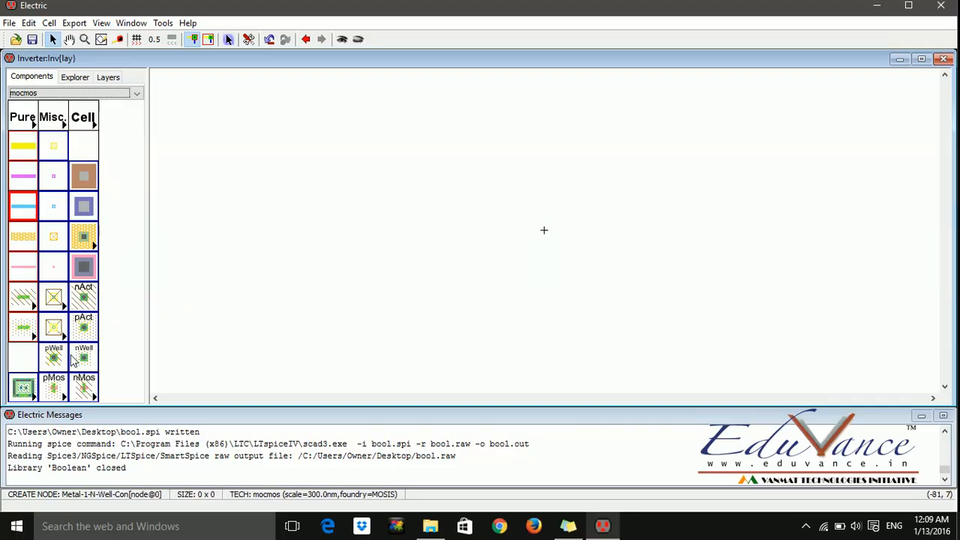
click(72, 77)
double_click(78, 126)
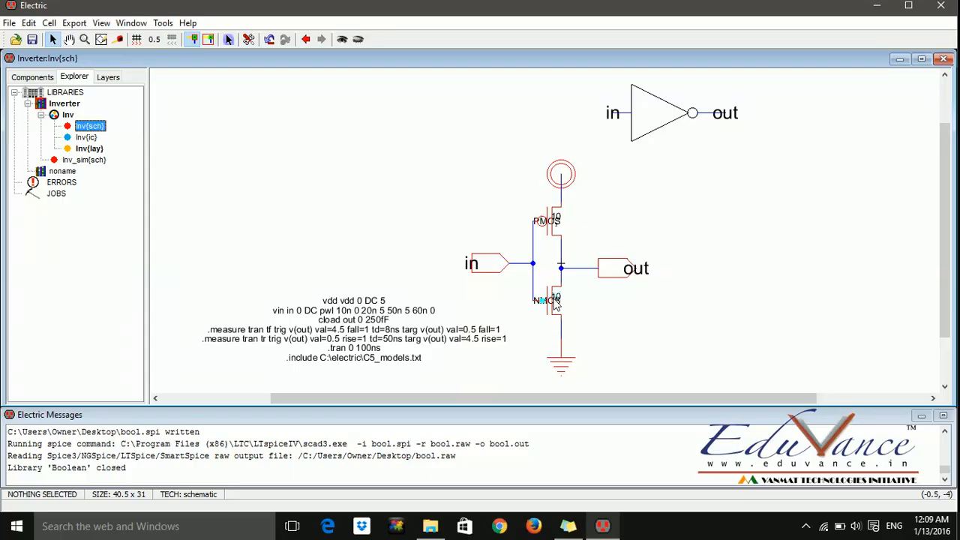
double_click(88, 148)
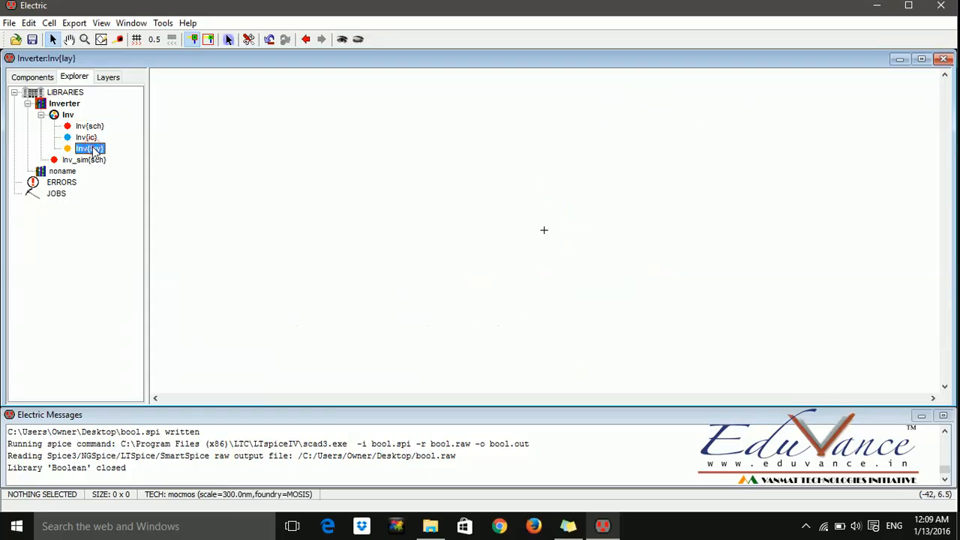
- Place a pMOS transistor above the layout origin and an nMOS transistor below it
click(34, 78)
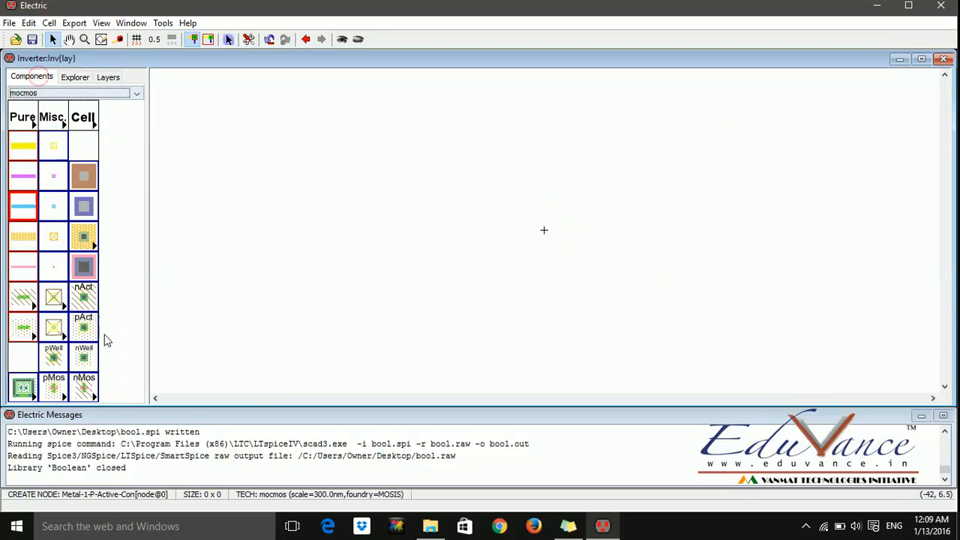
click(55, 388)
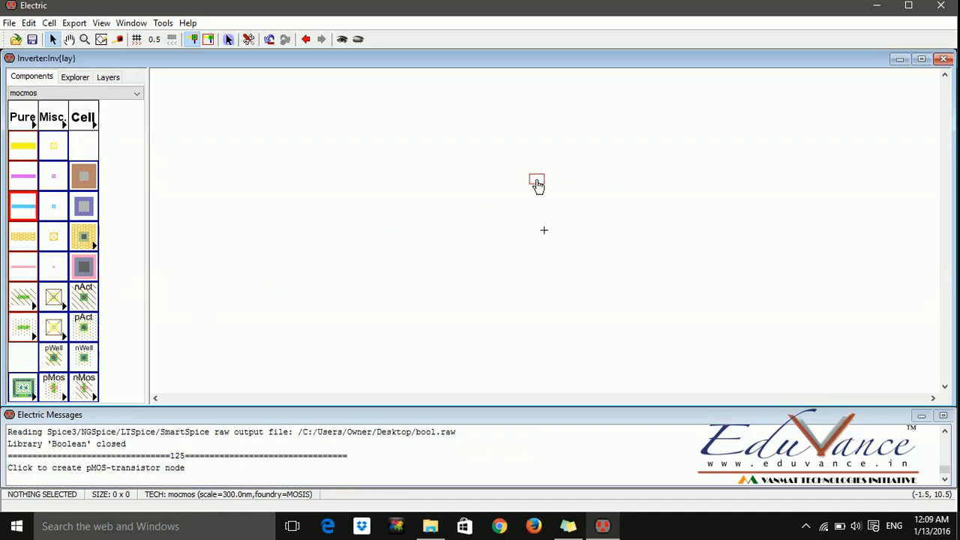
click(535, 182)
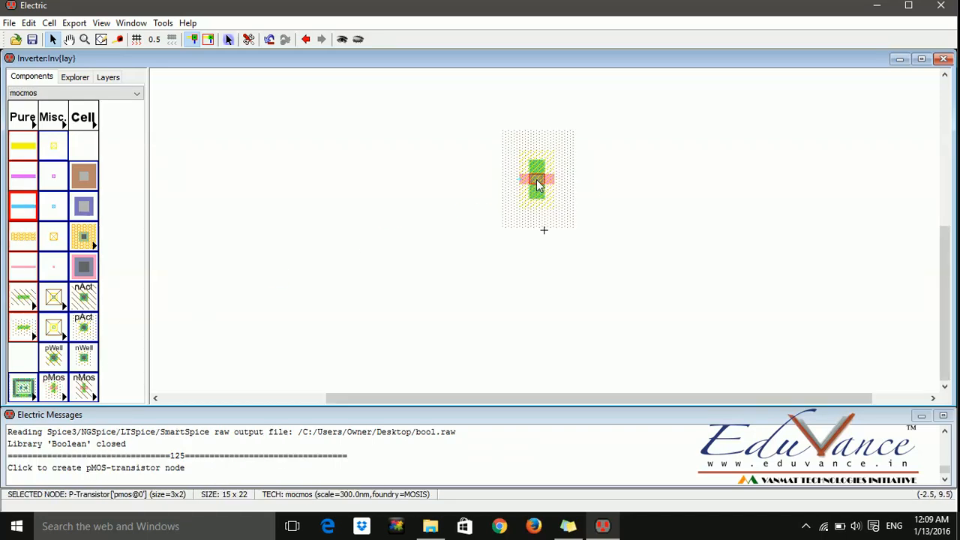
click(89, 385)
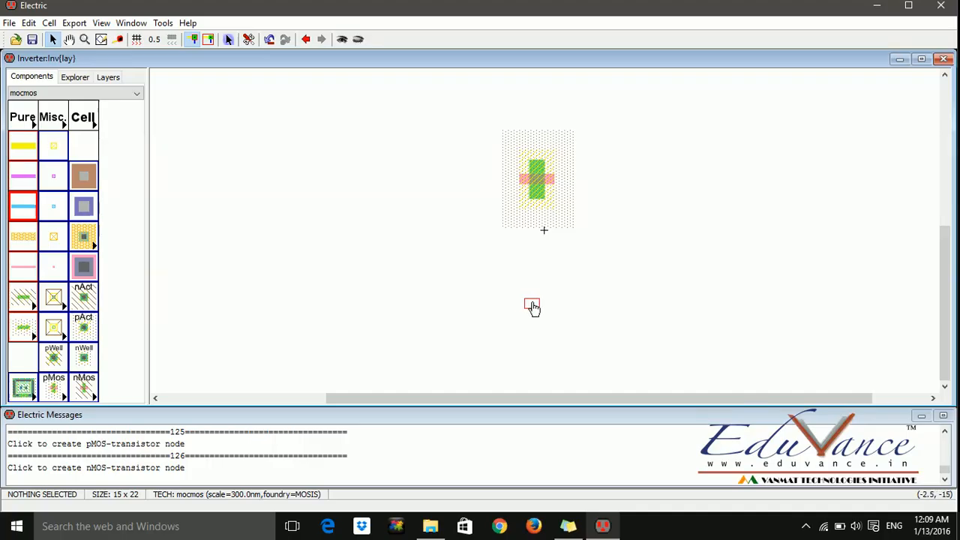
click(534, 300)
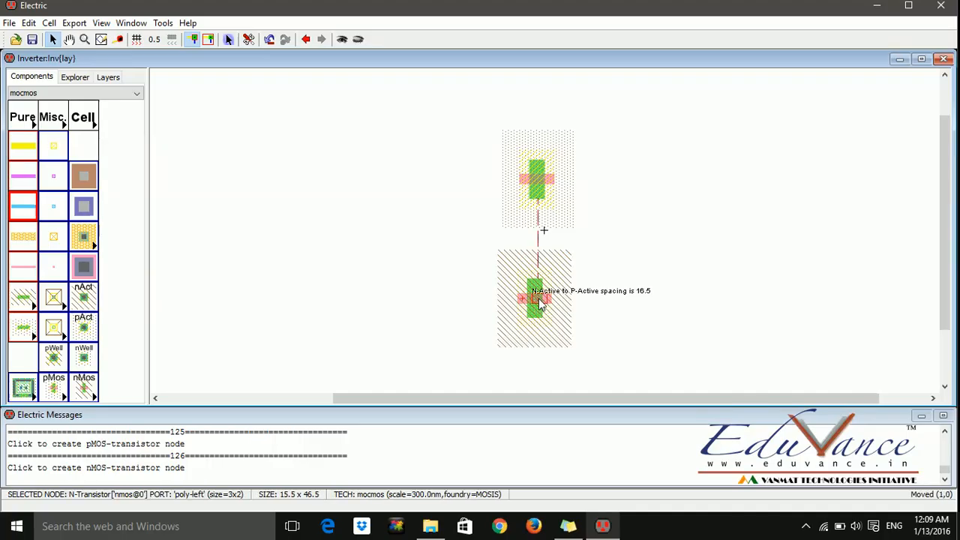
- Shift the nMOS transistor by (2.5, 0.5) and back by (-2.5, 0) beneath the pMOS transistor
drag(539, 300, 550, 299)
click(598, 285)
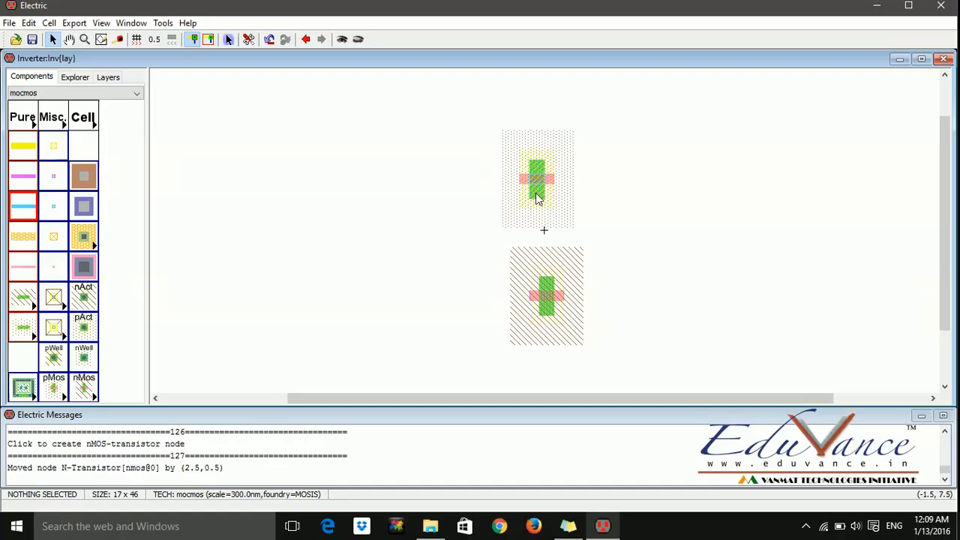
drag(545, 303, 534, 301)
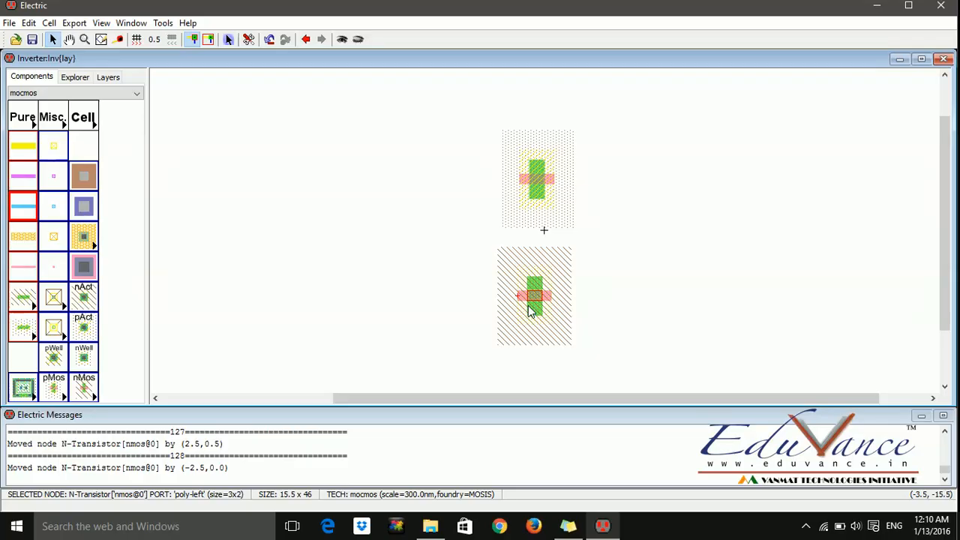
click(665, 172)
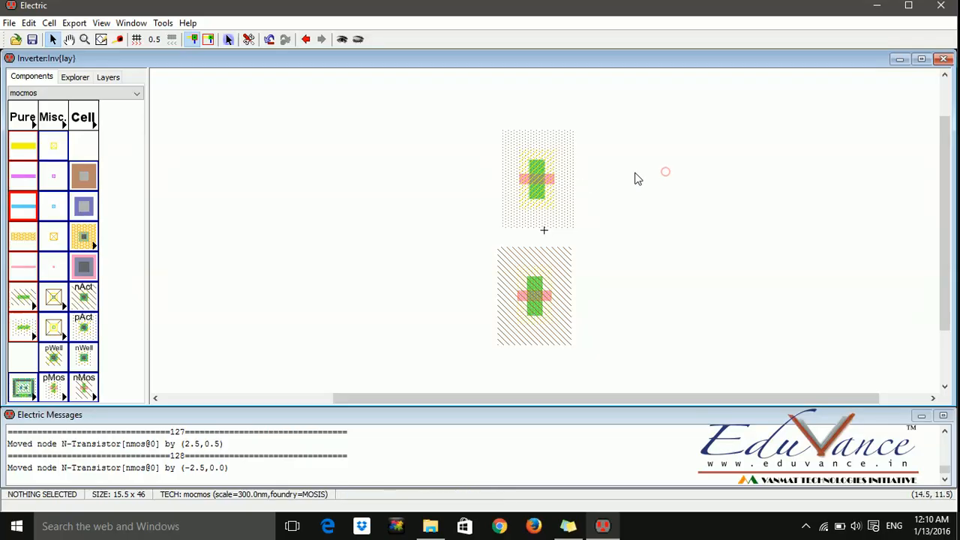
- Rotate the pMOS and nMOS transistors 90 degrees clockwise
click(543, 179)
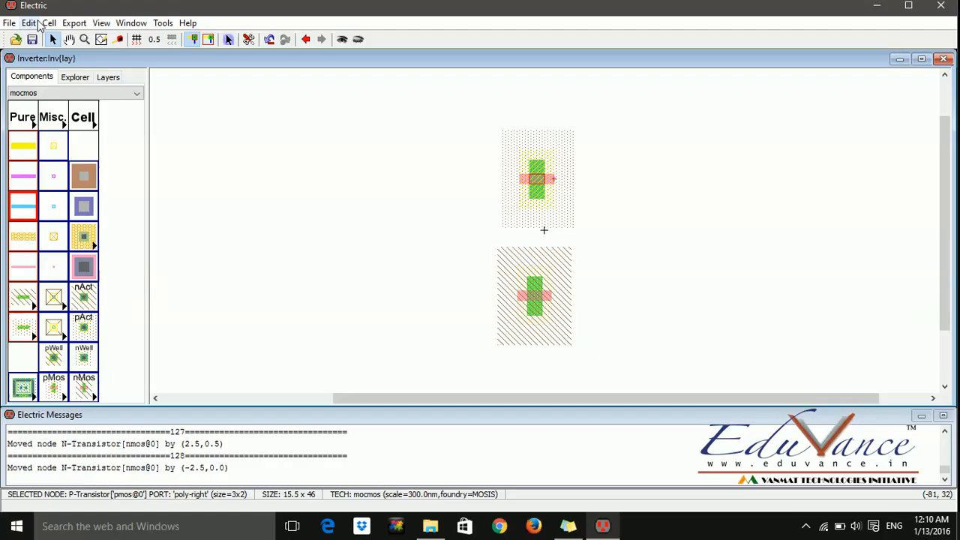
click(30, 24)
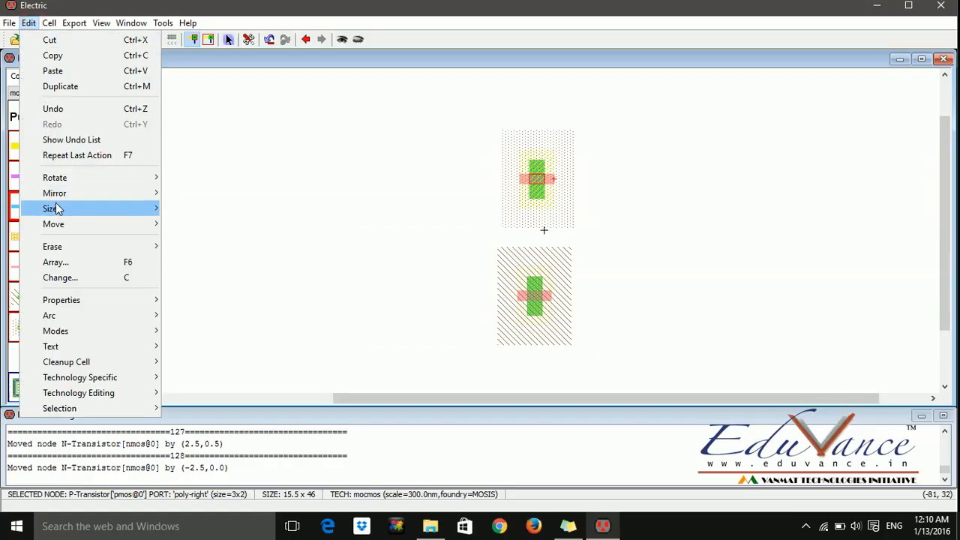
mouse_move(68, 183)
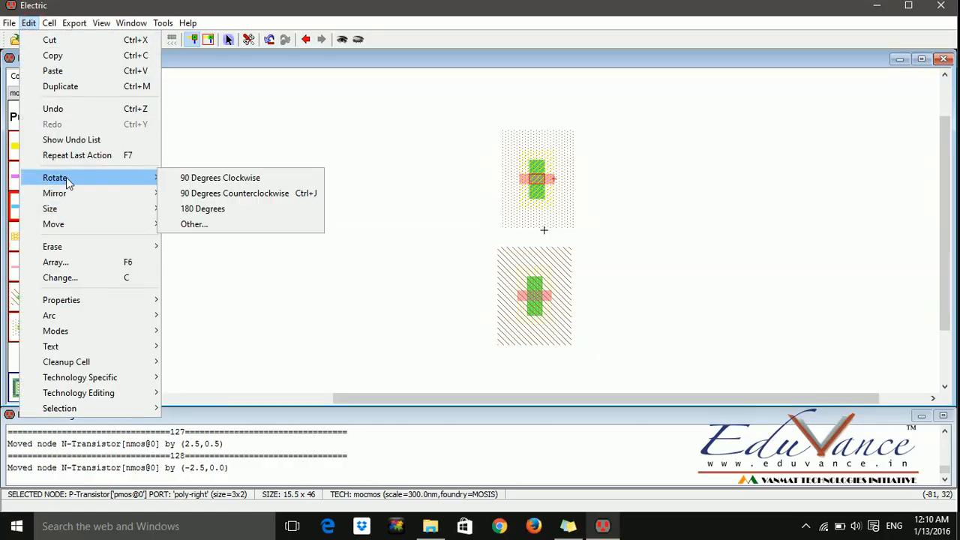
click(192, 180)
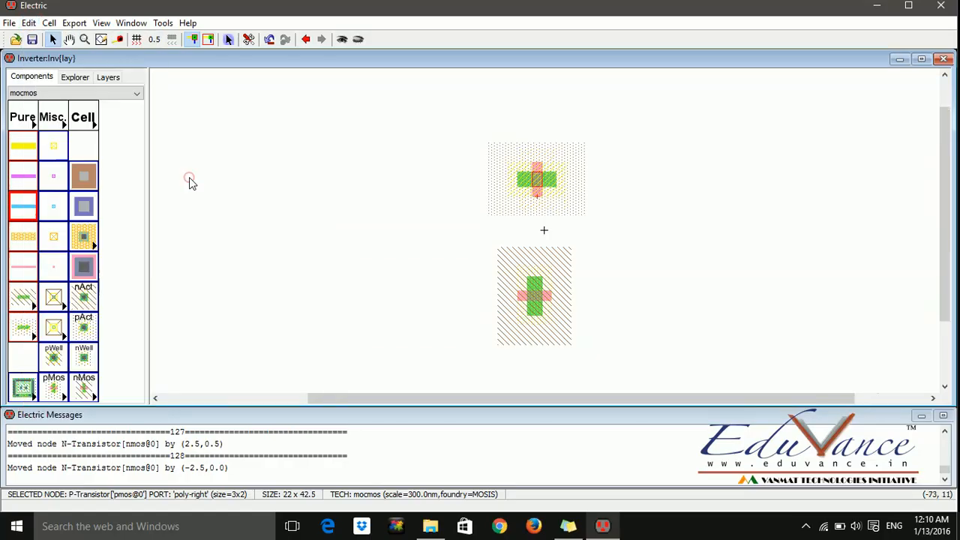
click(534, 298)
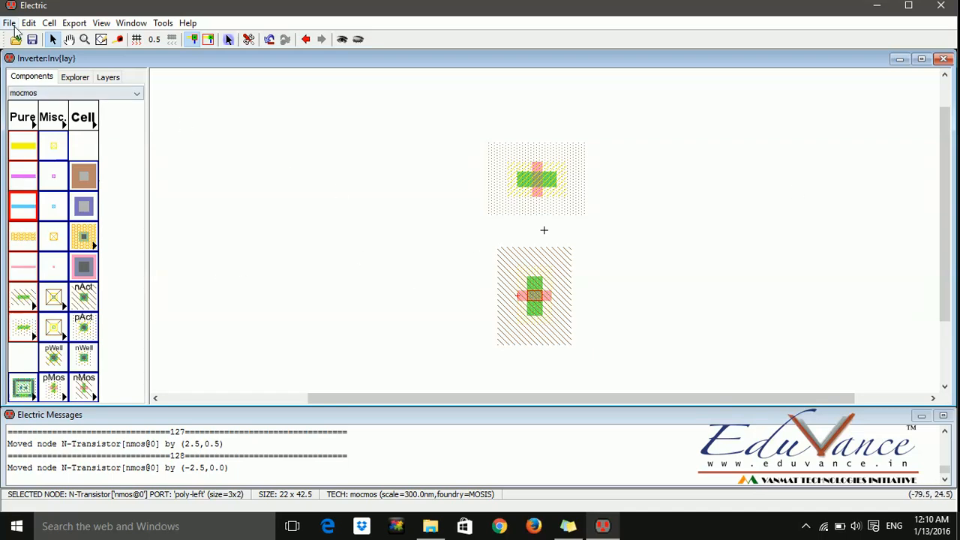
click(28, 24)
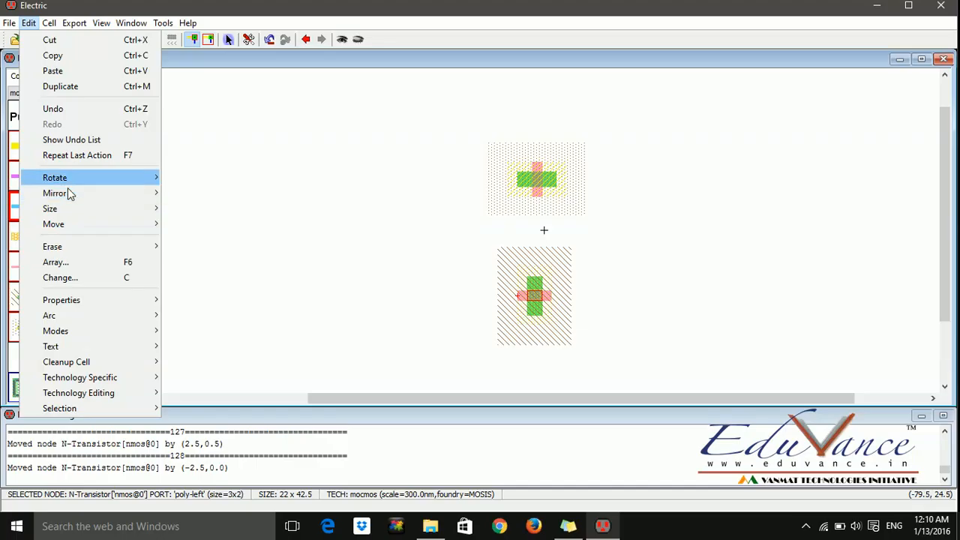
mouse_move(69, 177)
click(252, 178)
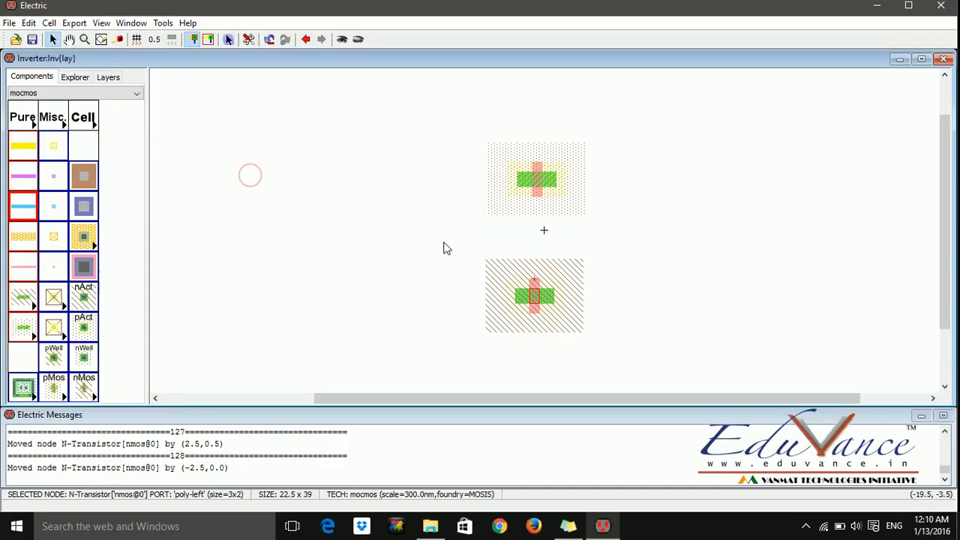
- Move the nMOS transistor closer to the pMOS transistor and shift the pMOS sideways so their polysilicon gates roughly line up
click(534, 300)
drag(534, 304, 538, 303)
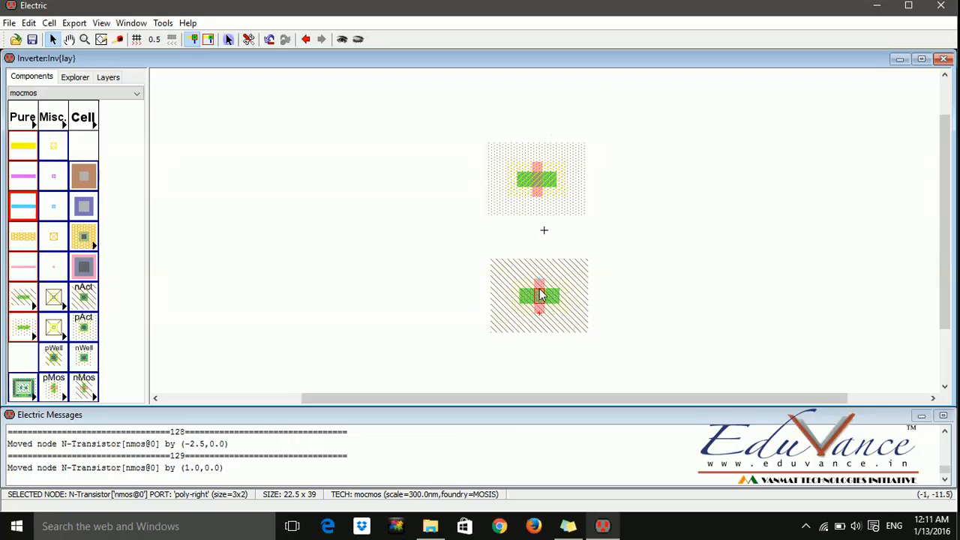
right_drag(535, 300, 544, 278)
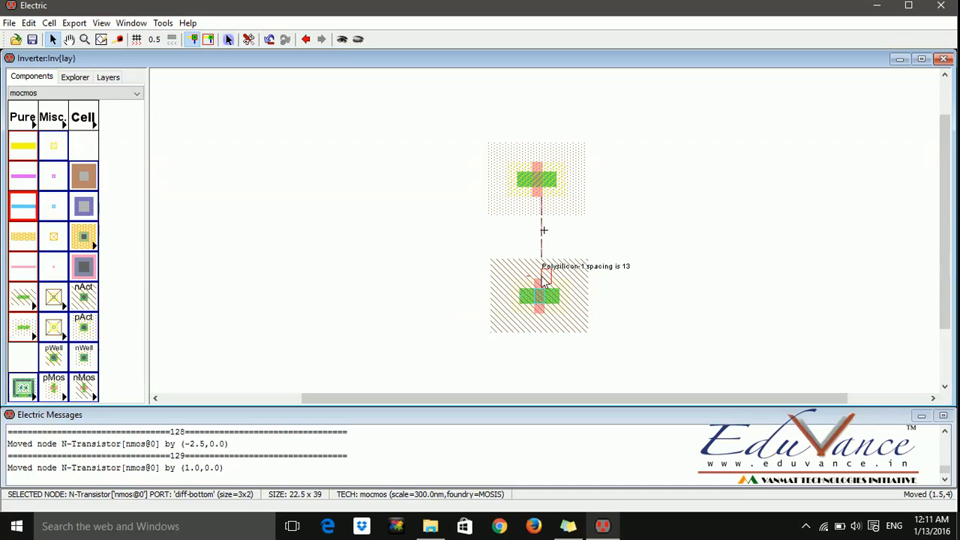
drag(541, 275, 543, 275)
drag(534, 192, 544, 192)
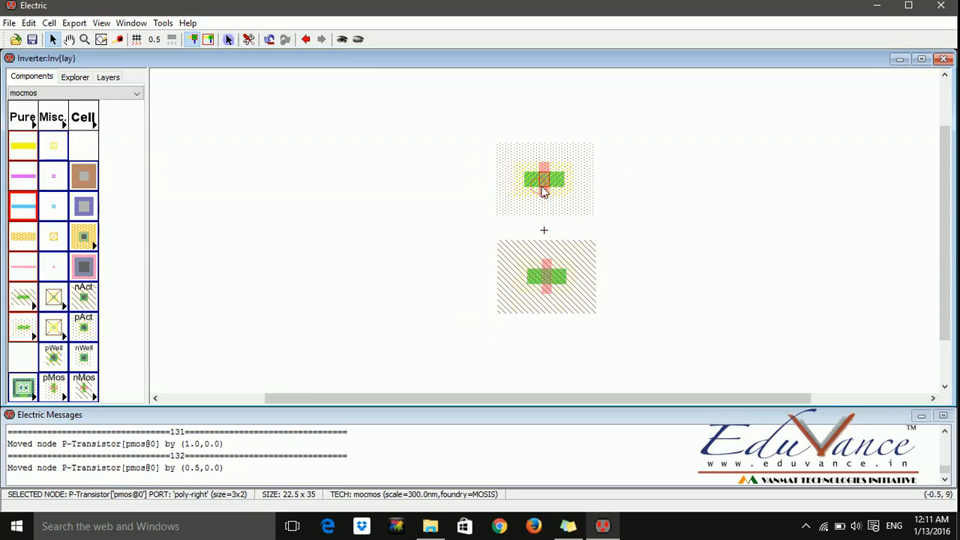
click(622, 237)
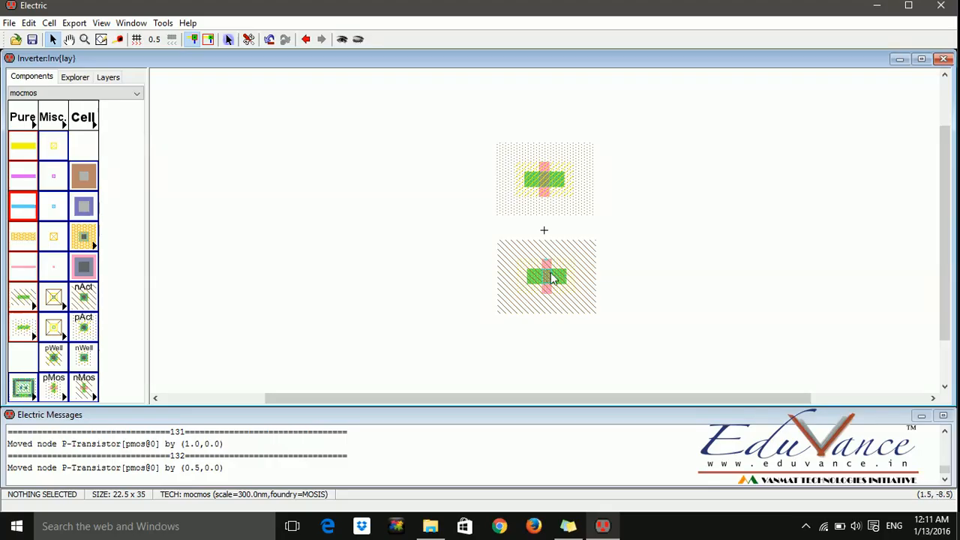
mouse_move(556, 276)
mouse_down()
mouse_move(553, 249)
mouse_move(556, 279)
mouse_up()
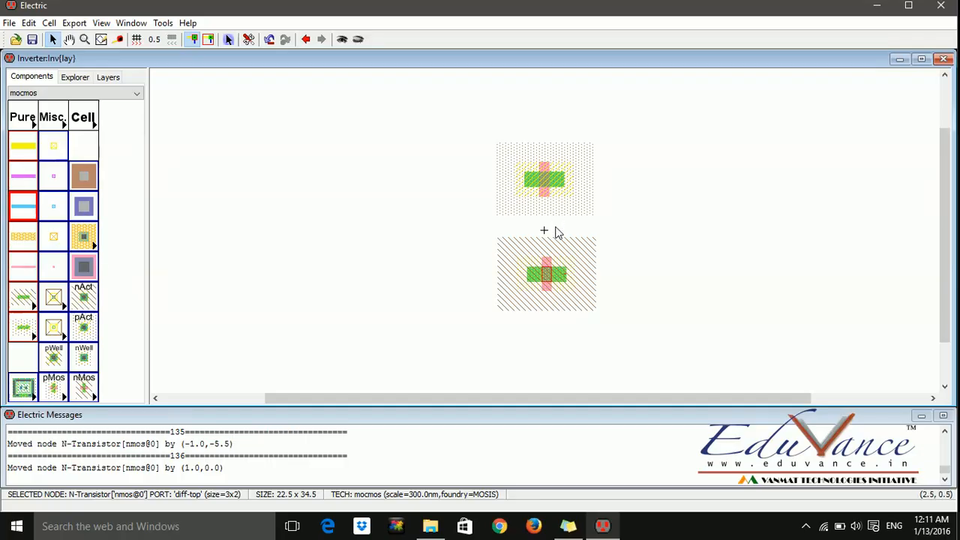
mouse_move(547, 275)
mouse_down()
mouse_move(545, 386)
mouse_move(563, 378)
mouse_move(559, 279)
mouse_up()
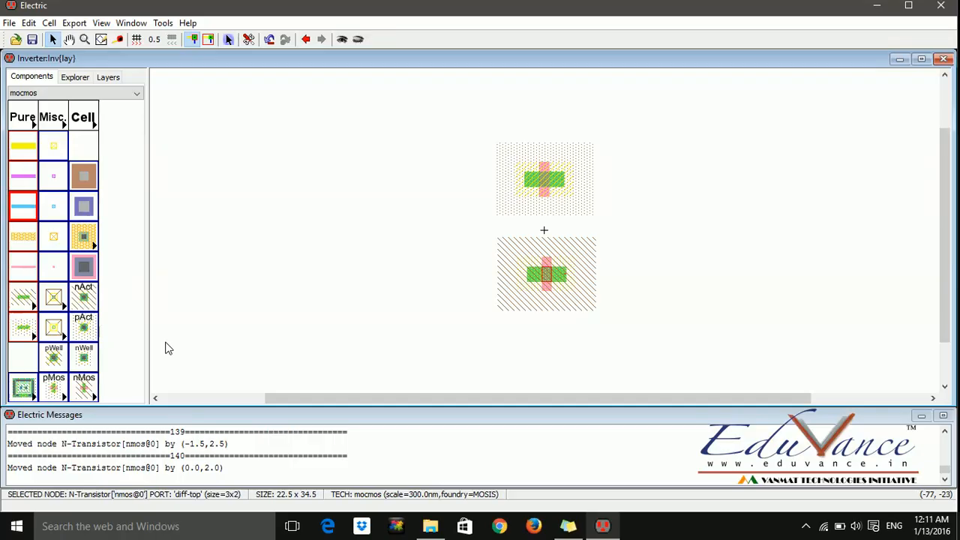
- Place Metal-1-P-Active contacts on both sides of the pMOS transistor and a Metal-1-N-Active contact left of the nMOS transistor
click(86, 331)
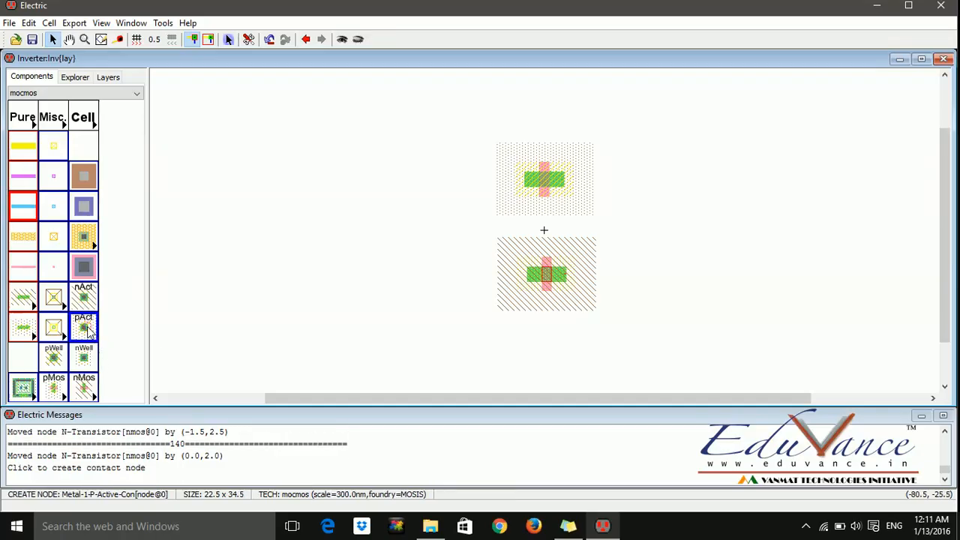
click(450, 178)
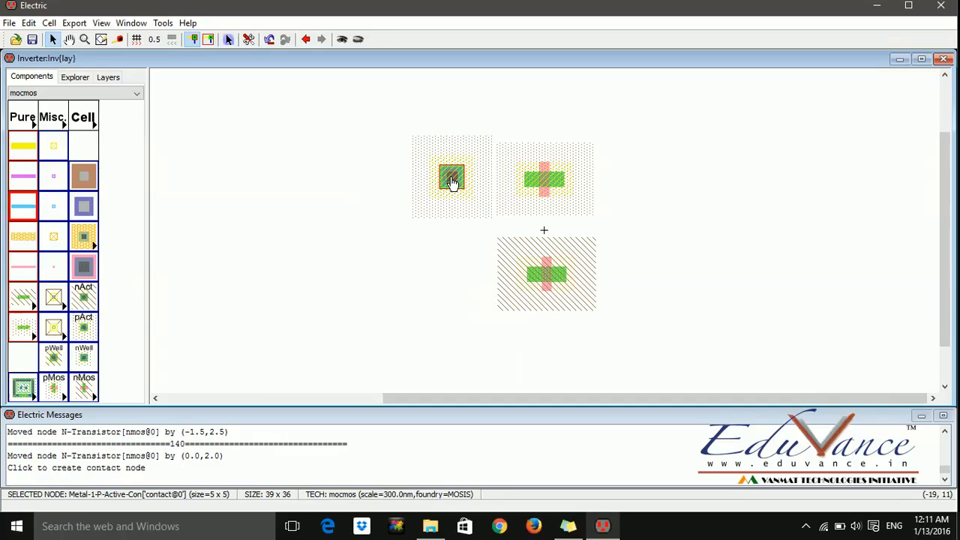
click(84, 327)
click(647, 181)
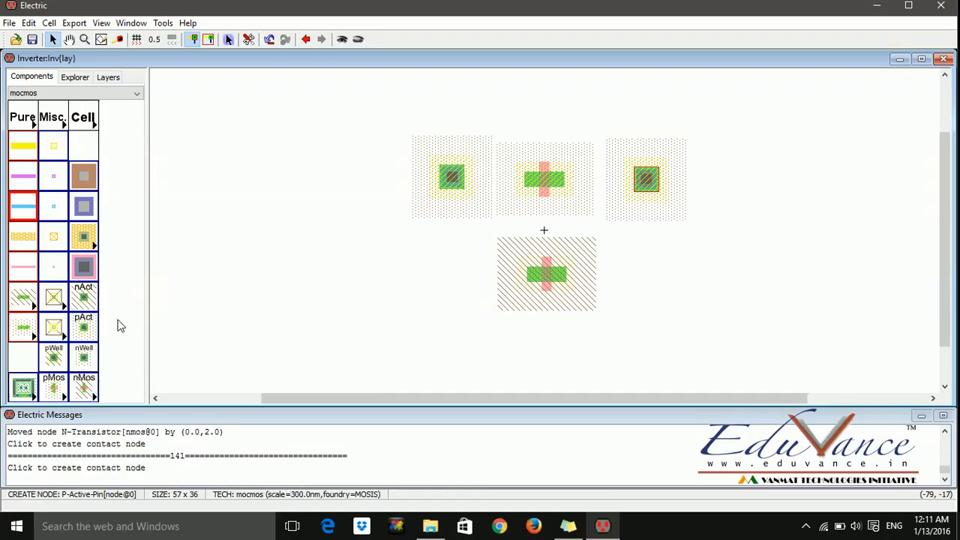
click(84, 297)
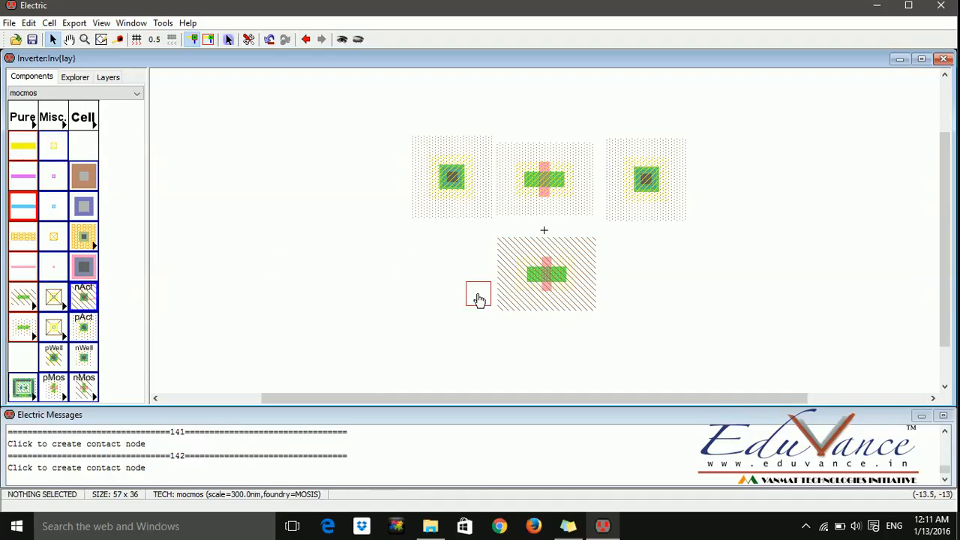
click(456, 279)
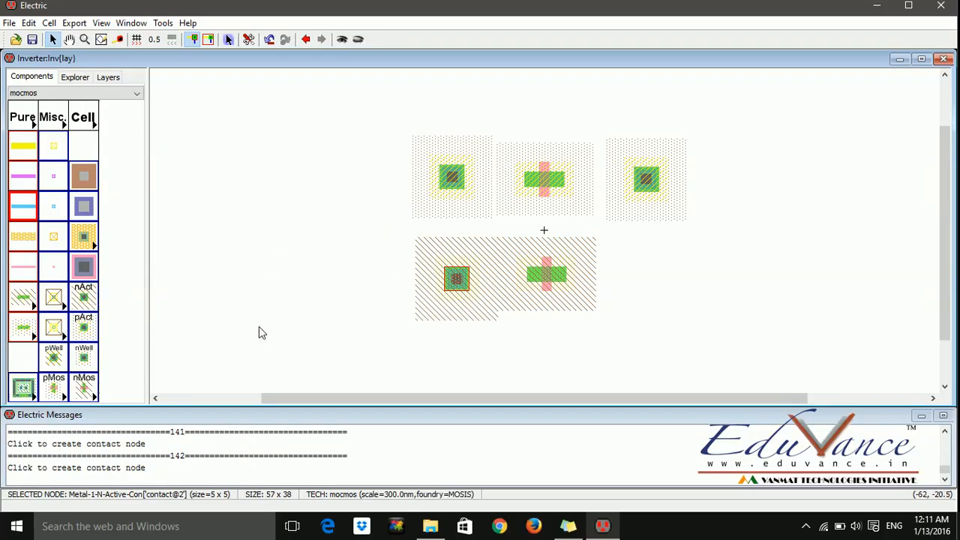
- Place a Metal-1-N-Active contact on the right side of the nMOS transistor and shift it by (-1.5, 0)
click(84, 297)
click(651, 281)
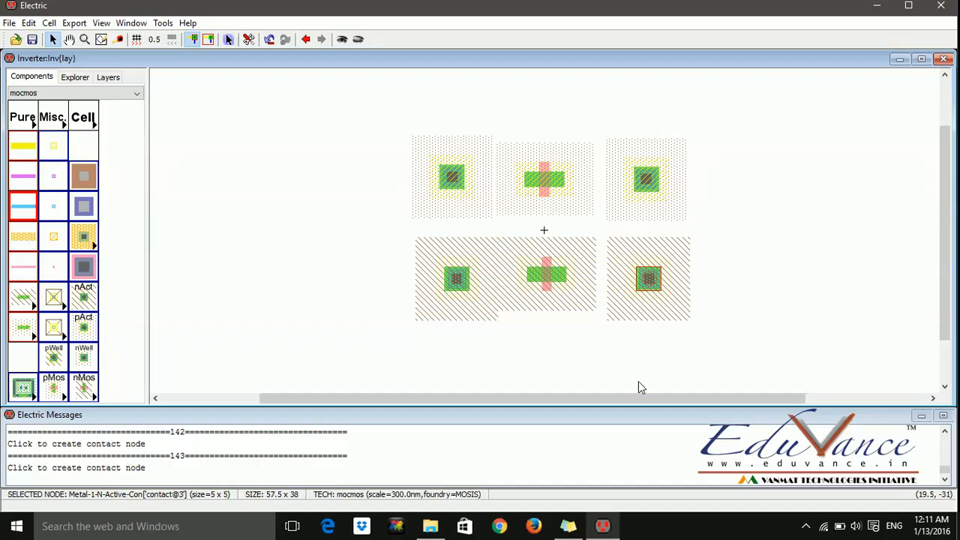
click(640, 358)
drag(640, 280, 634, 282)
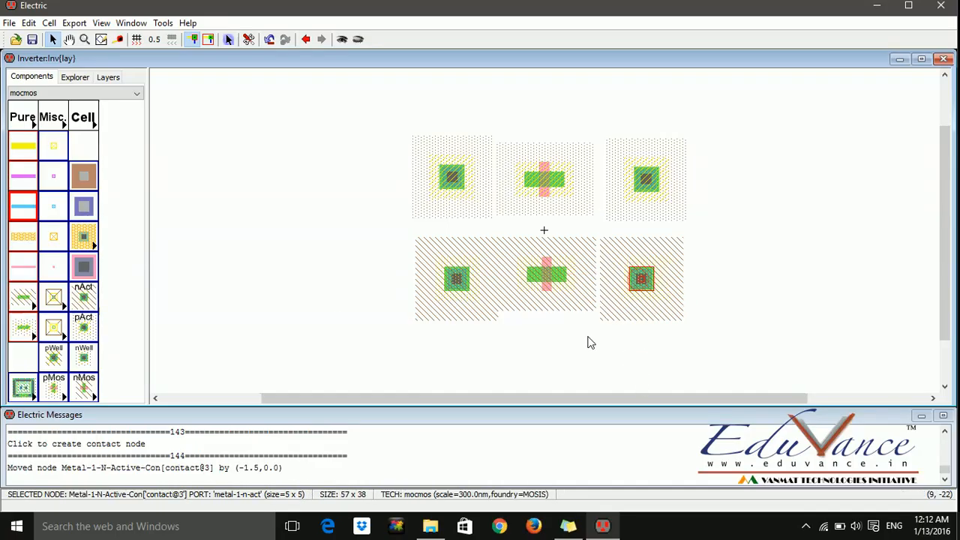
- Shift the right Metal-1-P-Active contact by (-2.5, 0) and the left one by (0.5, 0), toward the pMOS transistor
click(589, 338)
drag(646, 180, 638, 183)
click(742, 242)
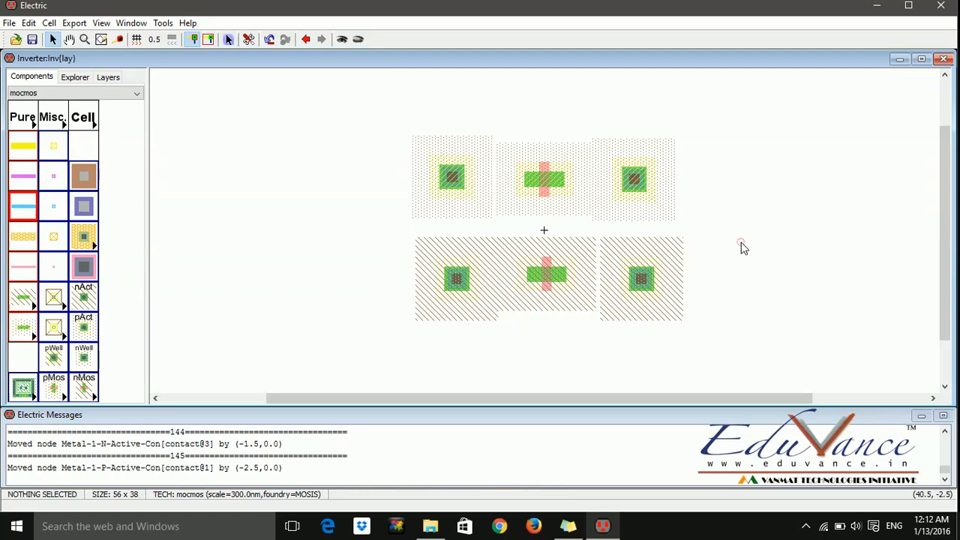
drag(465, 183, 467, 182)
- Check the sizes of the pMOS transistor and its left contact, and compare the transistor sizes with the Inv schematic before returning to the layout
click(557, 182)
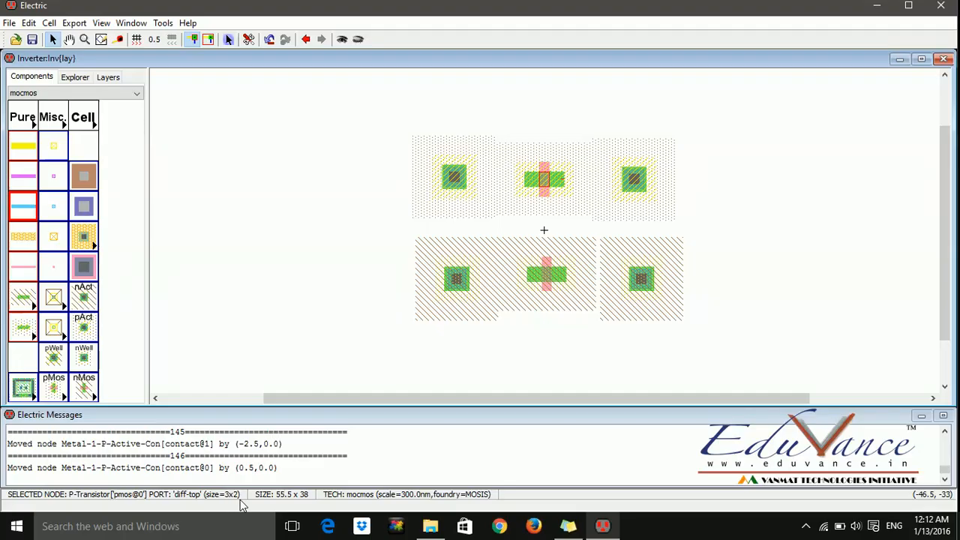
click(453, 172)
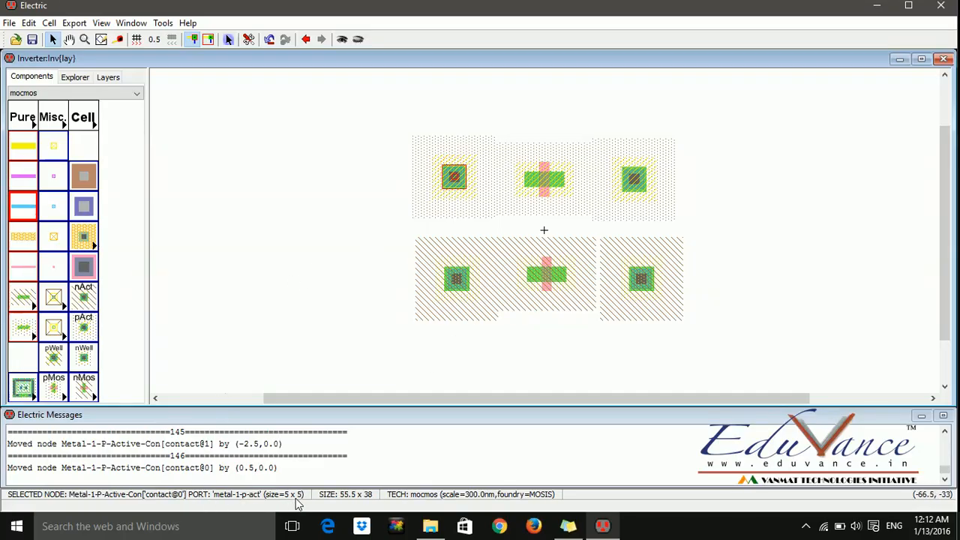
click(81, 78)
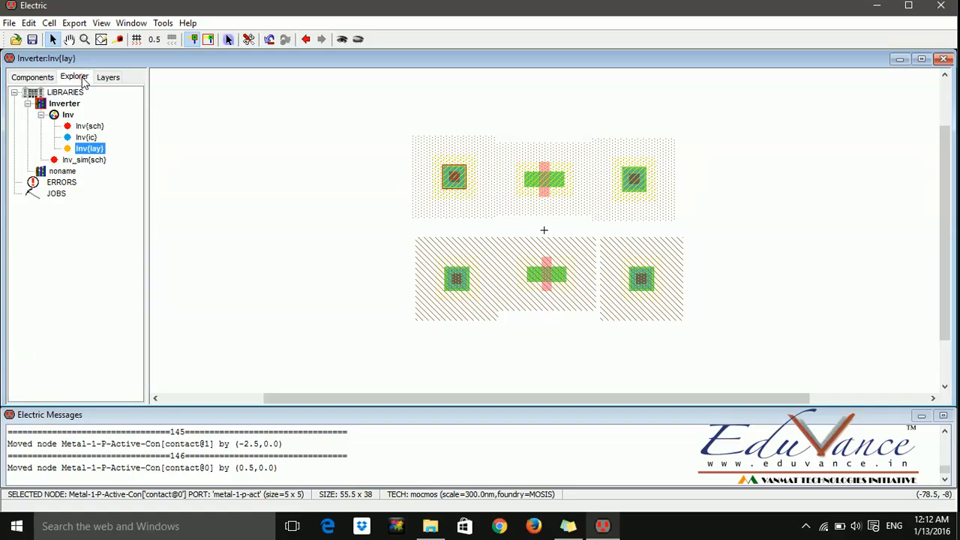
double_click(89, 126)
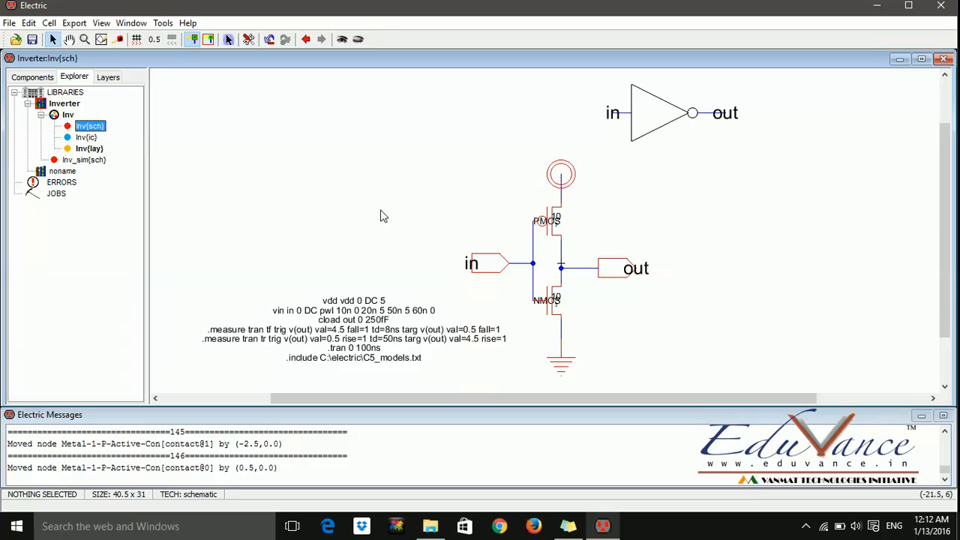
double_click(89, 149)
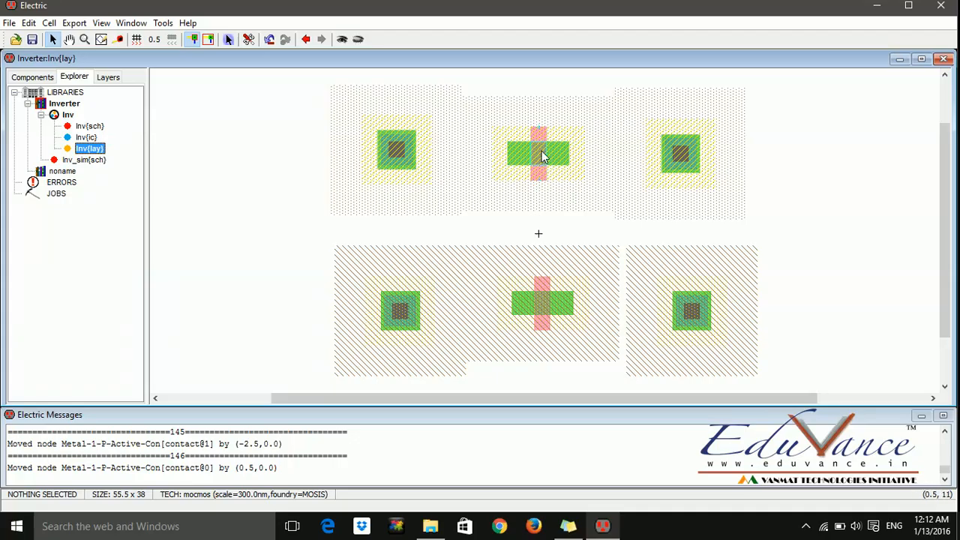
- Set the pMOS transistor's width to 10 in its node properties
click(543, 156)
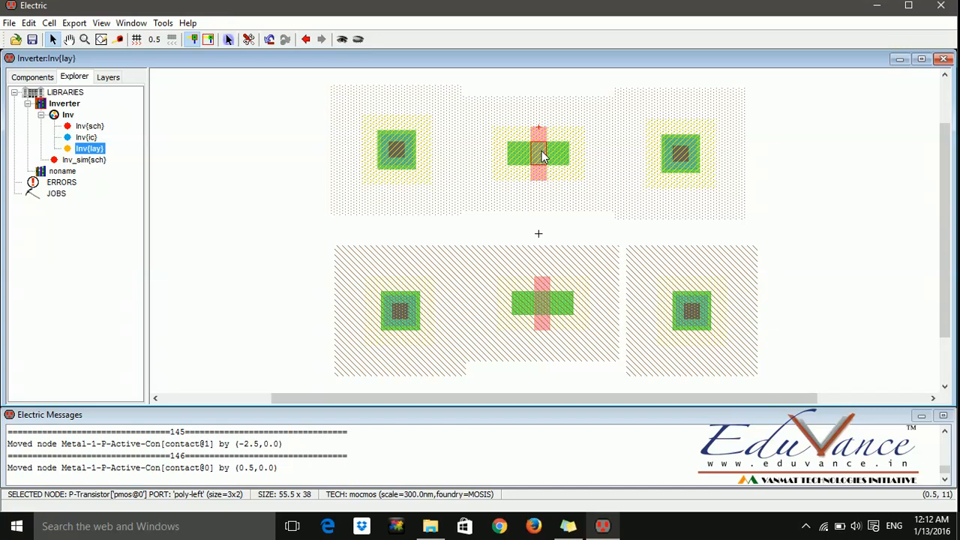
double_click(541, 151)
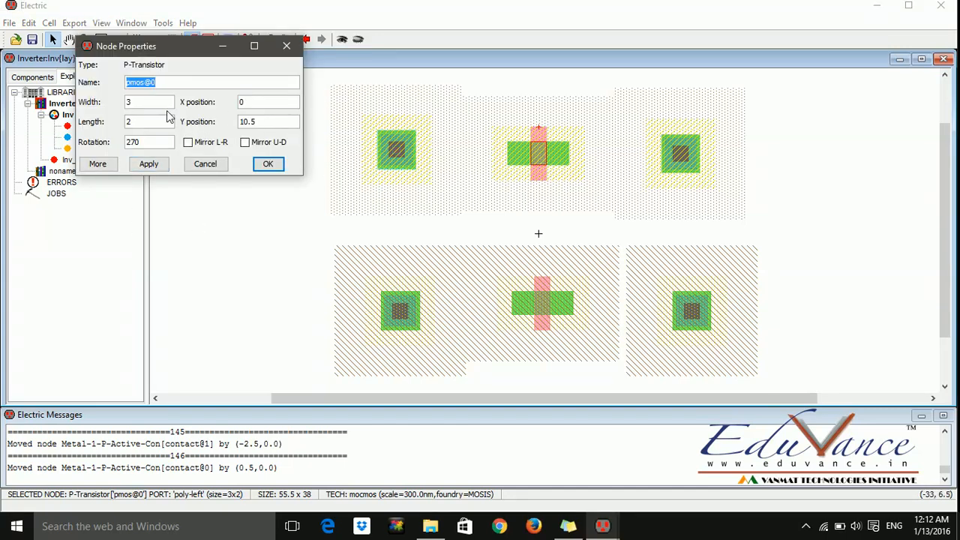
click(152, 104)
key(Return)
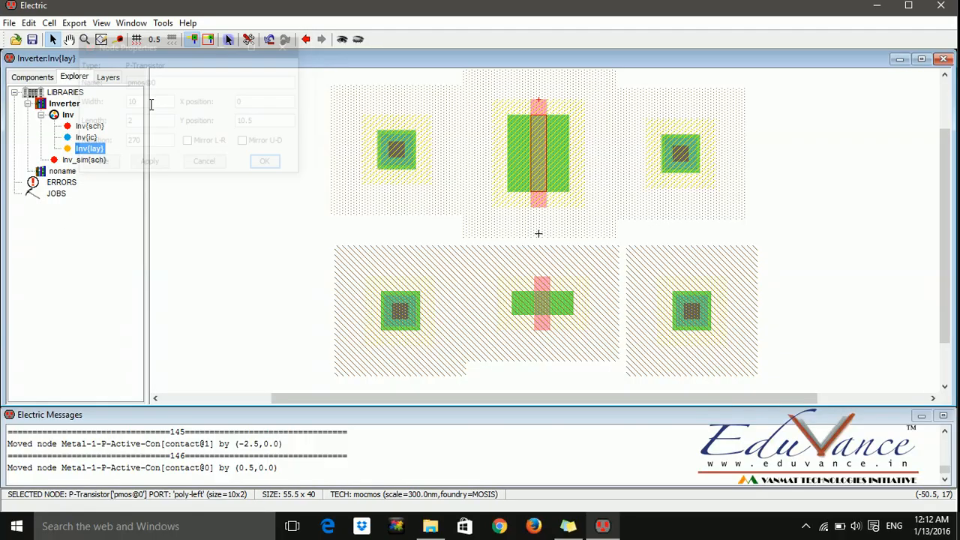
- Set the nMOS transistor's width to 10 through its object properties, matching the pMOS transistor
click(544, 315)
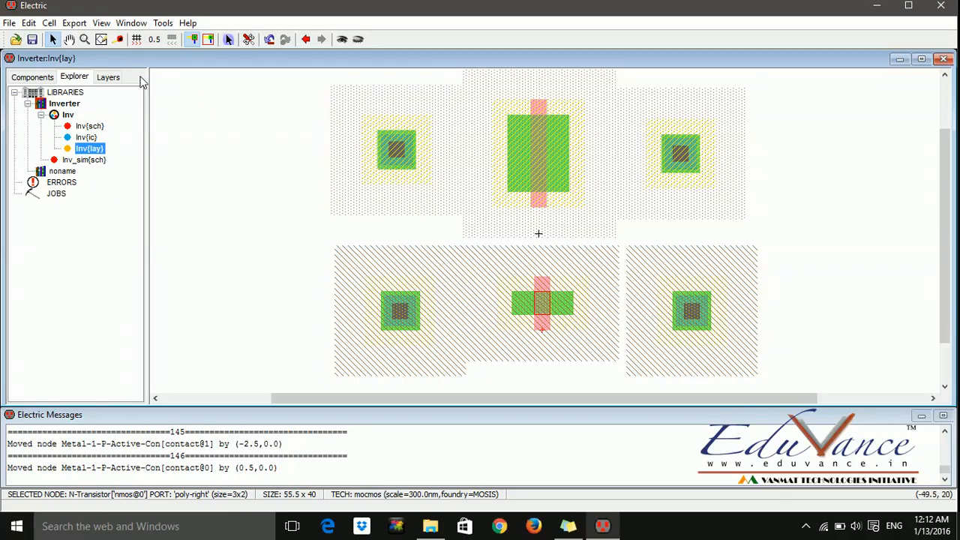
click(9, 24)
mouse_move(28, 28)
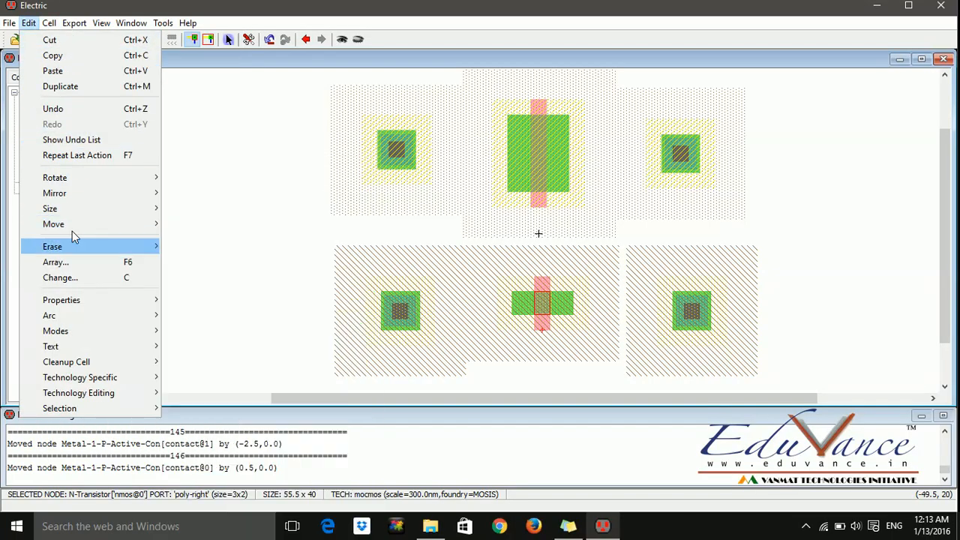
mouse_move(83, 315)
mouse_move(140, 300)
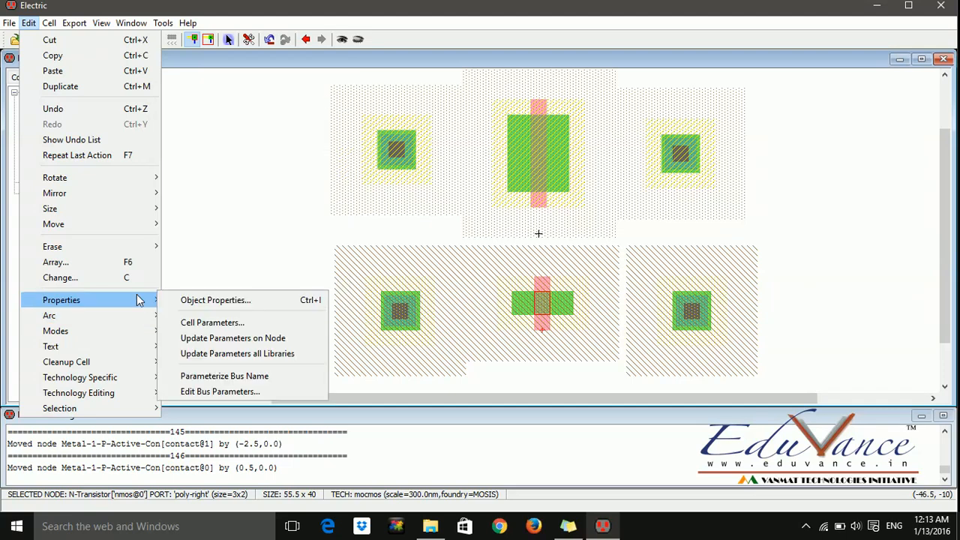
click(298, 300)
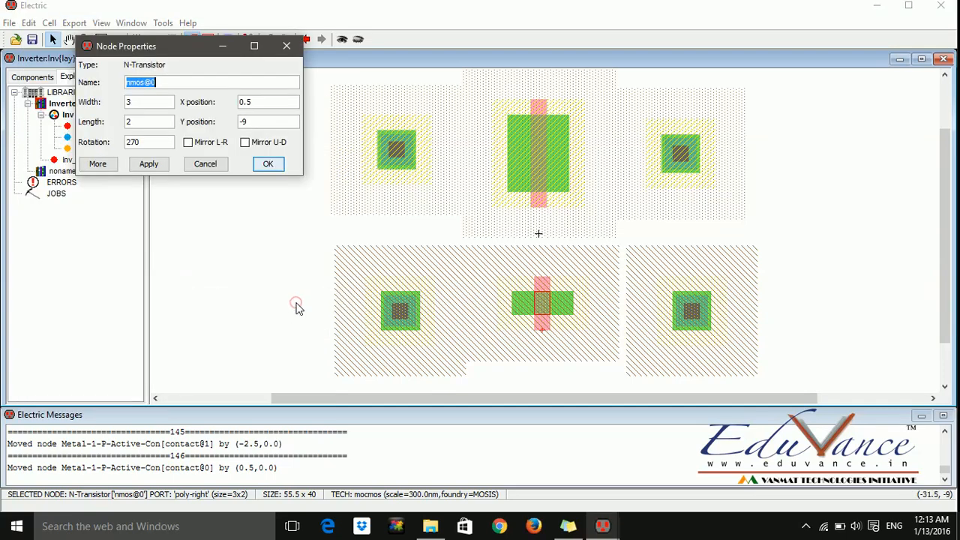
double_click(152, 100)
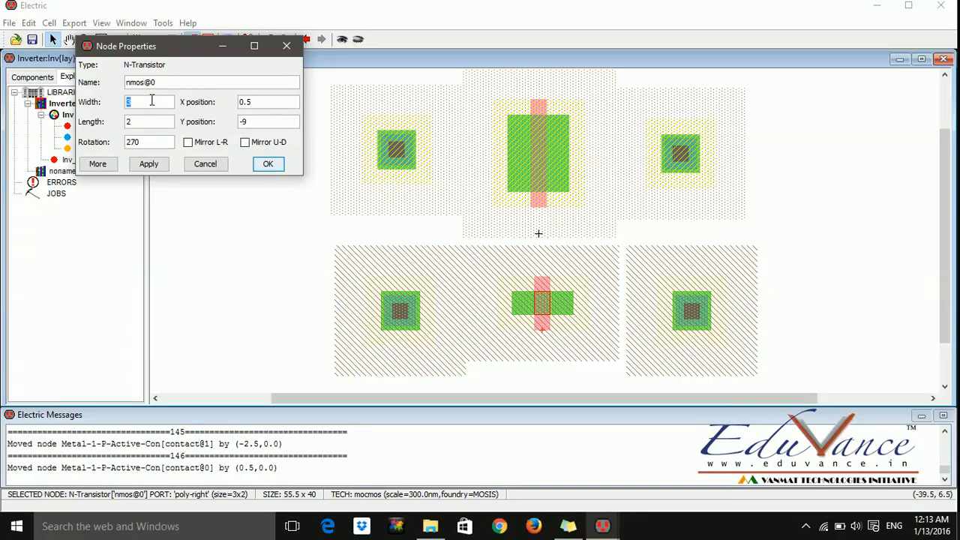
key(Return)
click(178, 144)
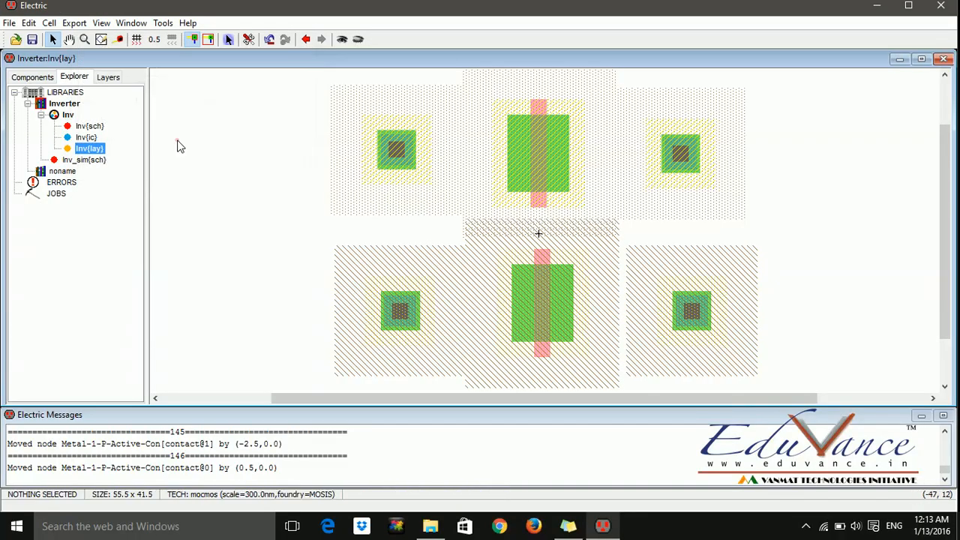
- Set the Y size of the Metal-1-P-Active contact left of the pMOS transistor to 10
click(395, 156)
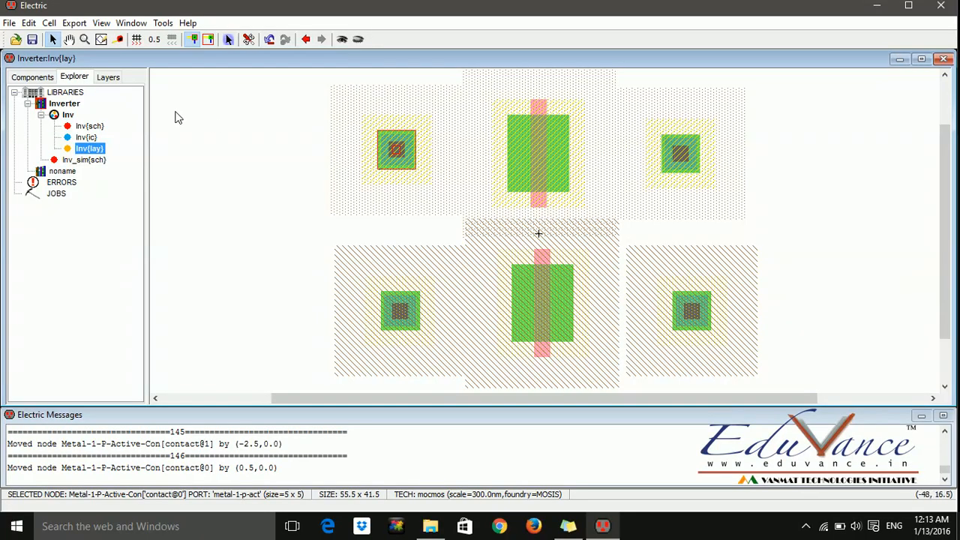
double_click(399, 184)
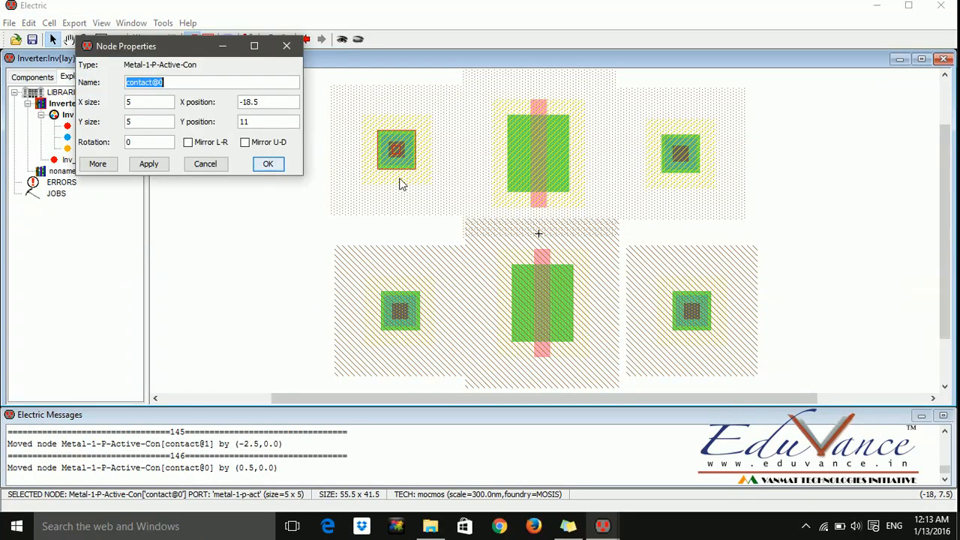
double_click(150, 105)
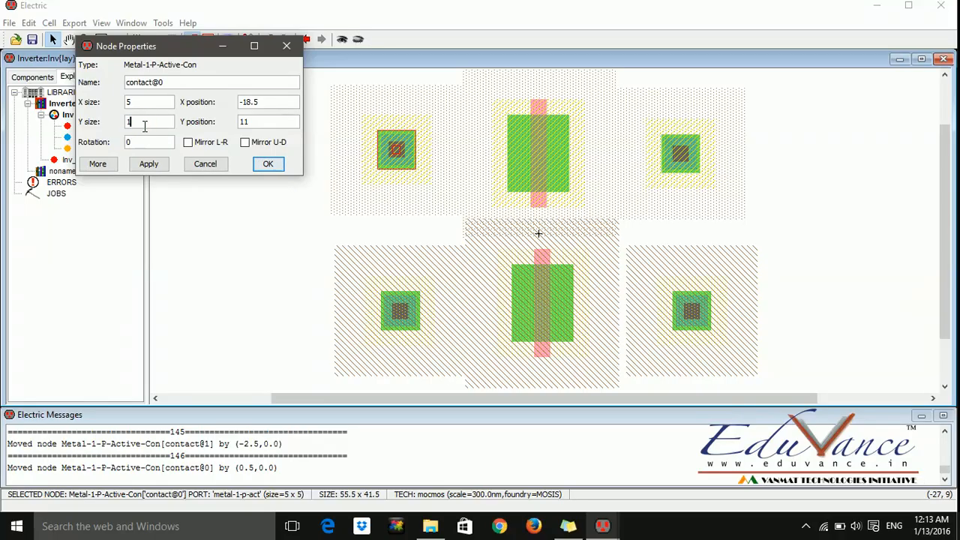
key(Return)
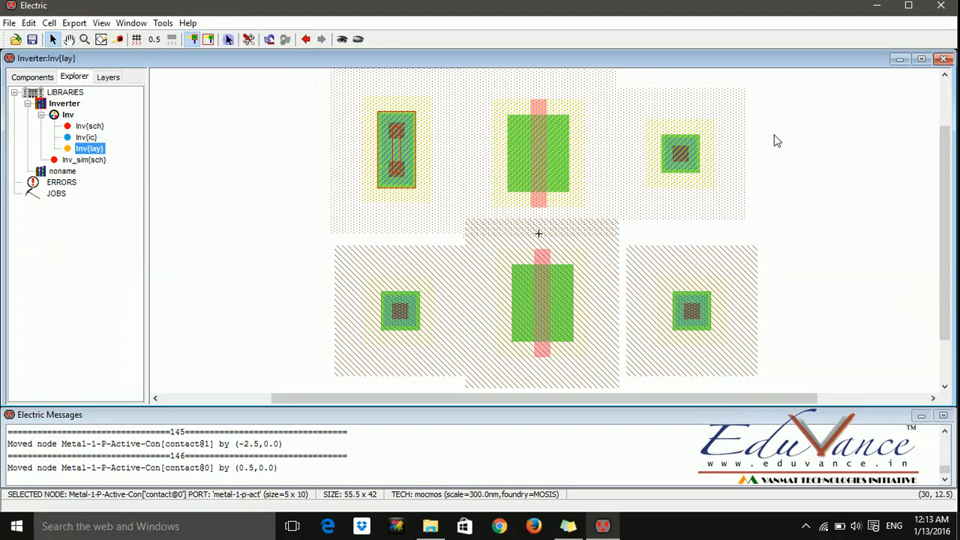
- Set the Y size of the Metal-1-P-Active contact right of the pMOS transistor to 10
click(681, 169)
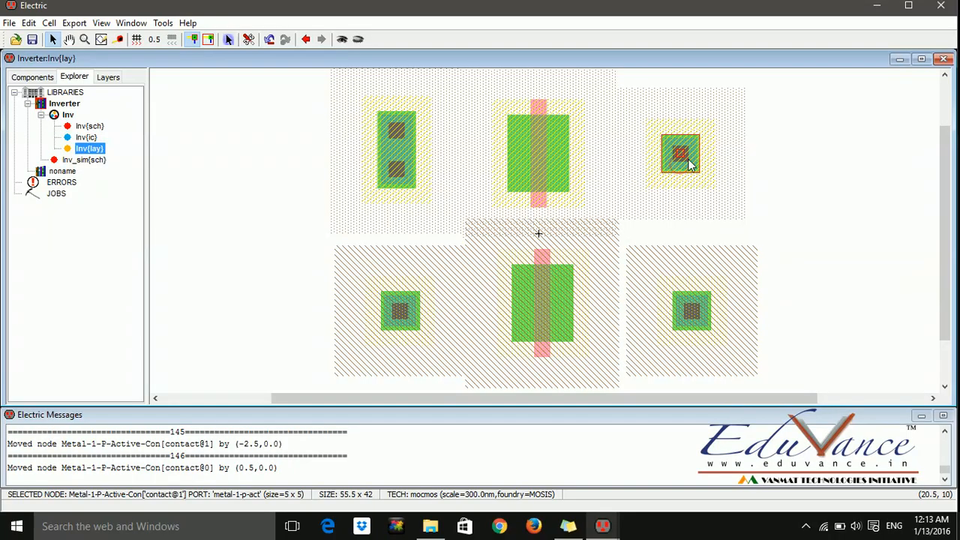
mouse_move(602, 526)
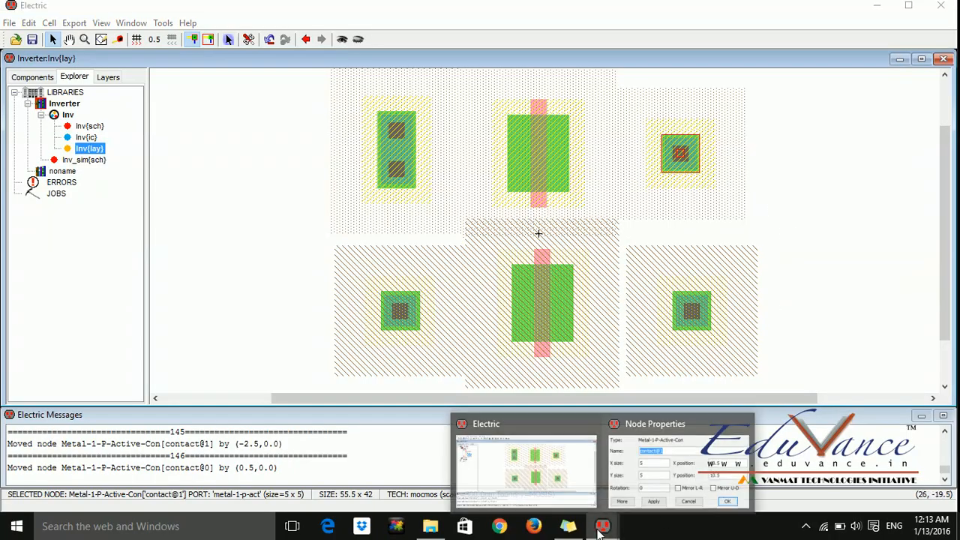
click(650, 486)
click(150, 104)
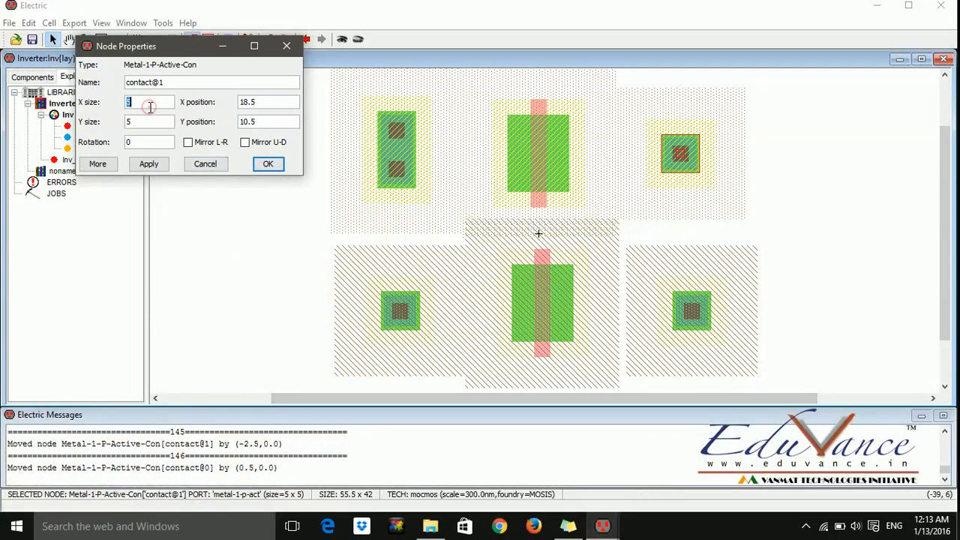
click(144, 122)
double_click(145, 122)
text(10)
key(Return)
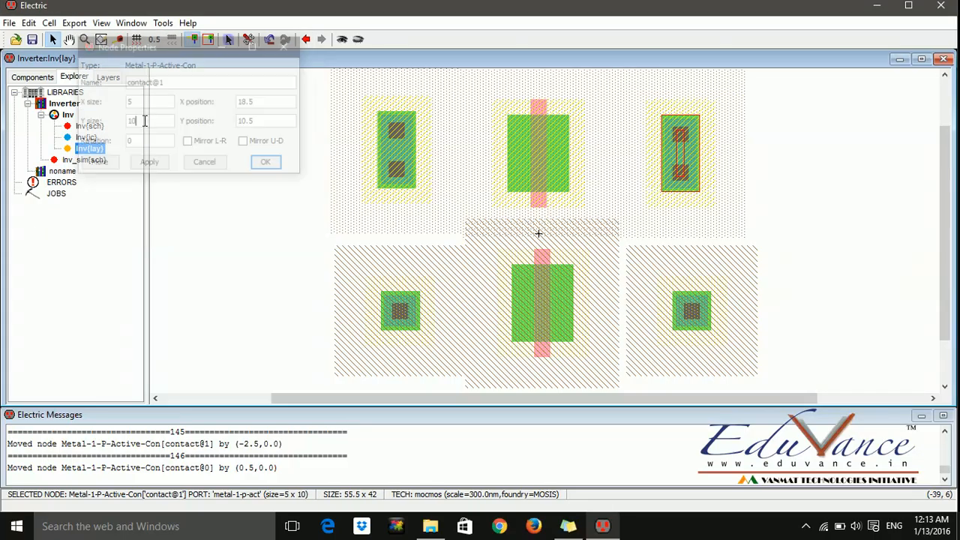
- Set the Y size of the Metal-1-N-Active contact left of the nMOS transistor to 10
double_click(399, 313)
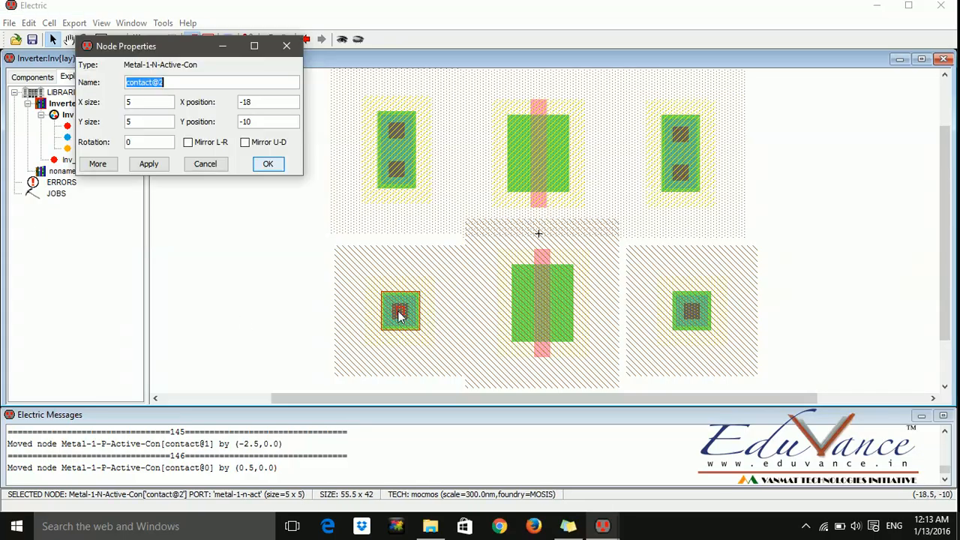
click(152, 124)
double_click(153, 123)
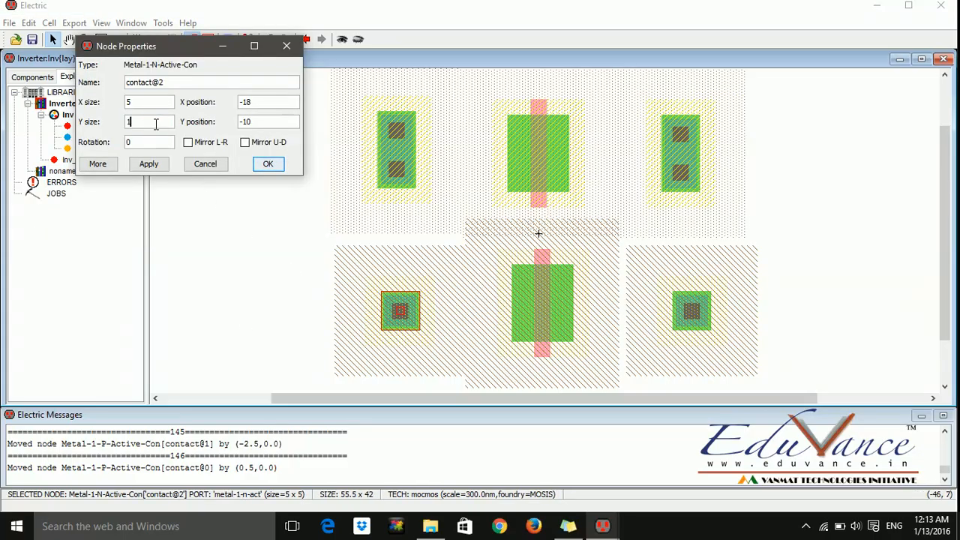
text(10)
key(Return)
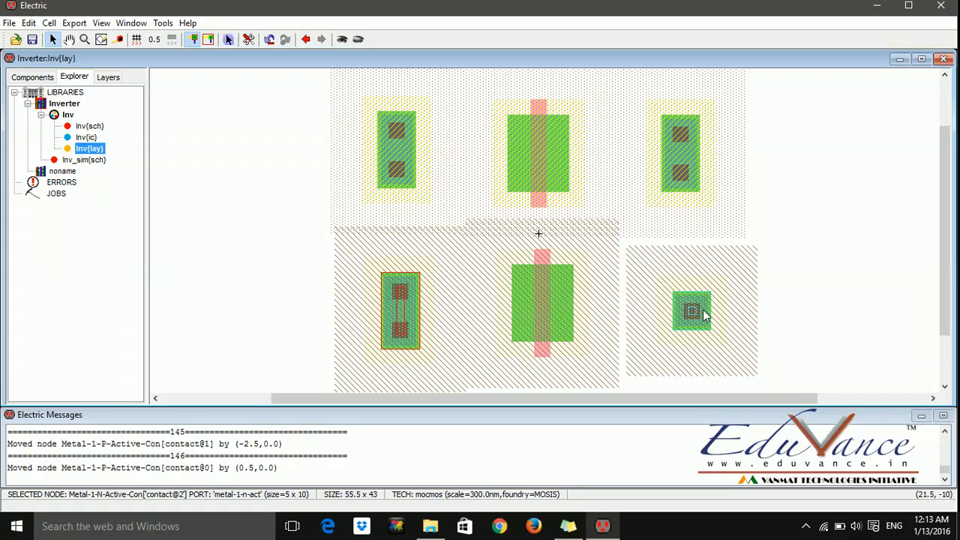
- Set the Y size of the Metal-1-N-Active contact right of the nMOS transistor to 10
double_click(680, 315)
click(129, 123)
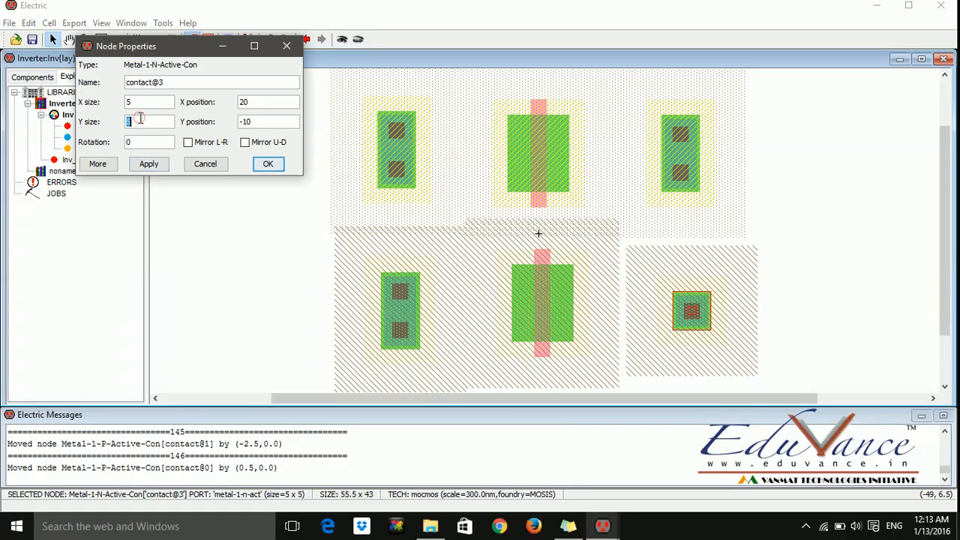
double_click(140, 120)
text(10)
key(Return)
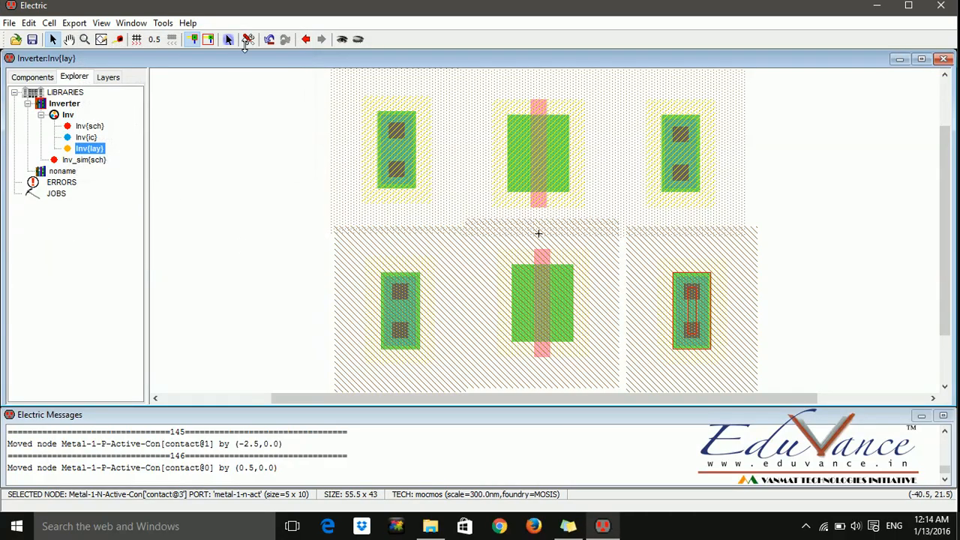
click(195, 176)
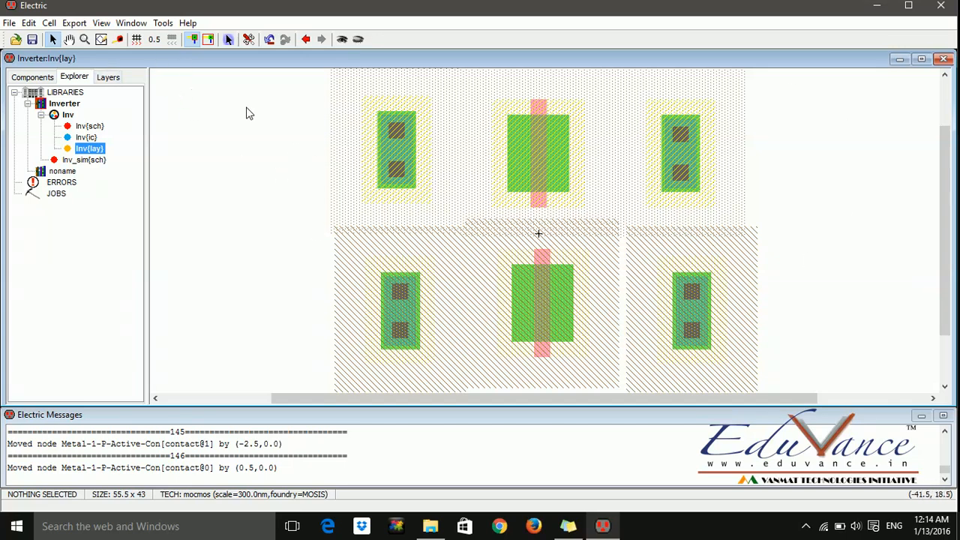
- Move the nMOS transistor together with its two contacts by (0, -7.5) and back by (0, 1.5), away from the pMOS row
click(101, 23)
mouse_move(117, 27)
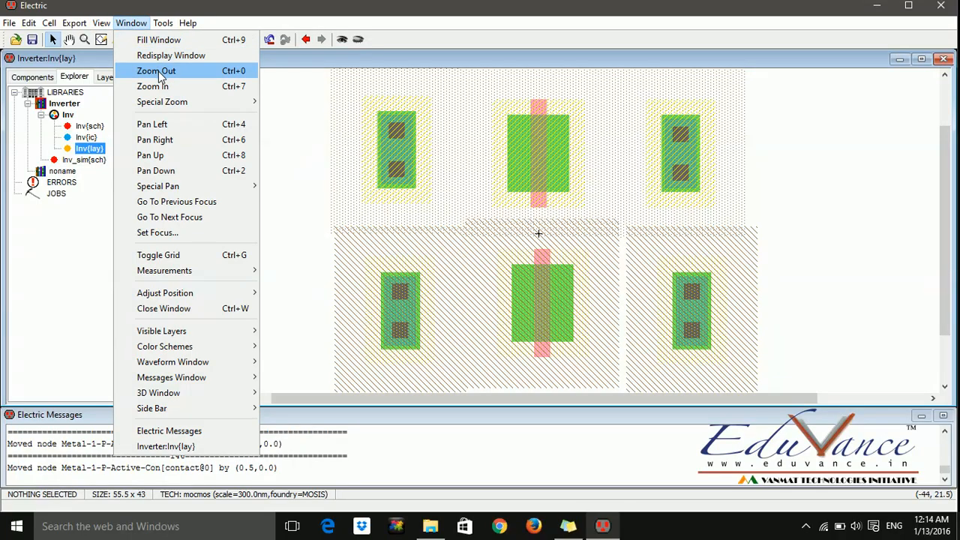
click(232, 75)
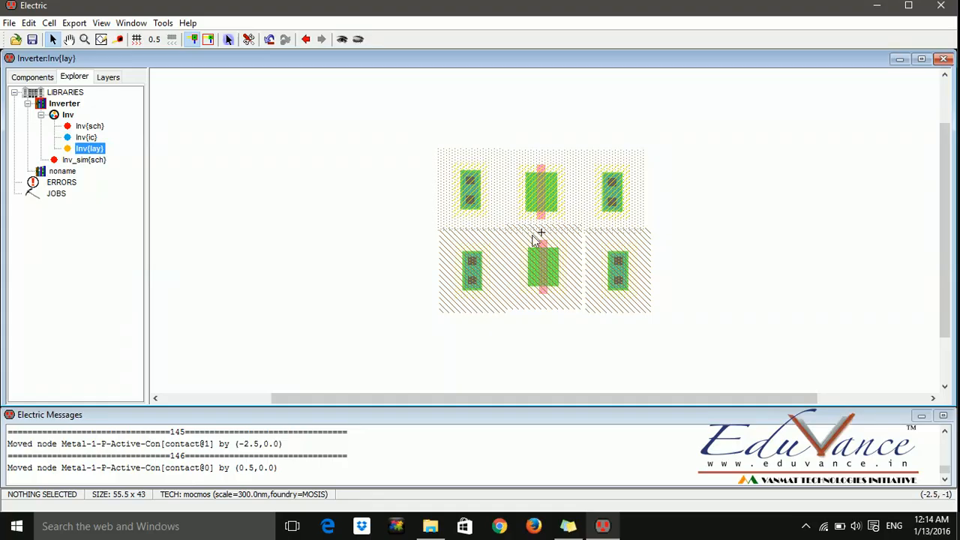
drag(415, 278, 656, 324)
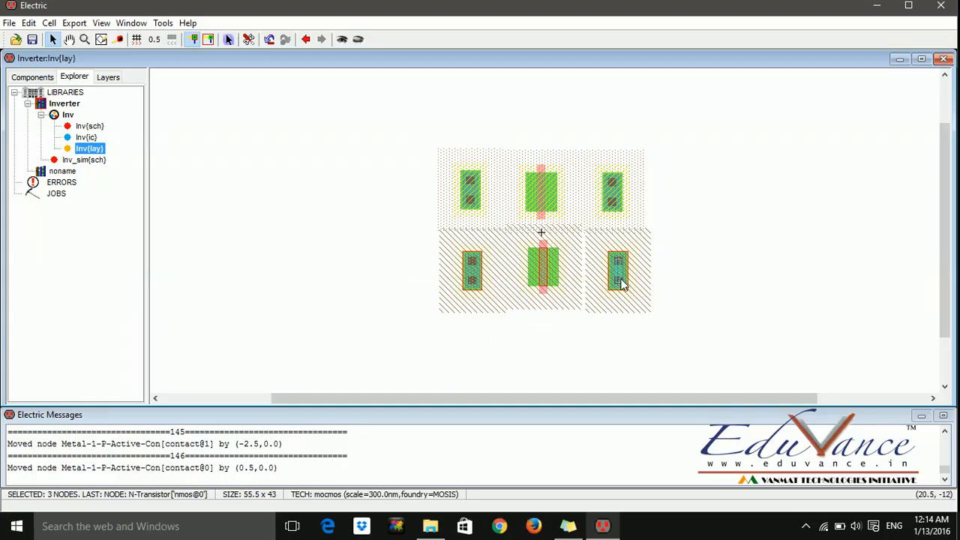
drag(621, 278, 619, 303)
click(680, 264)
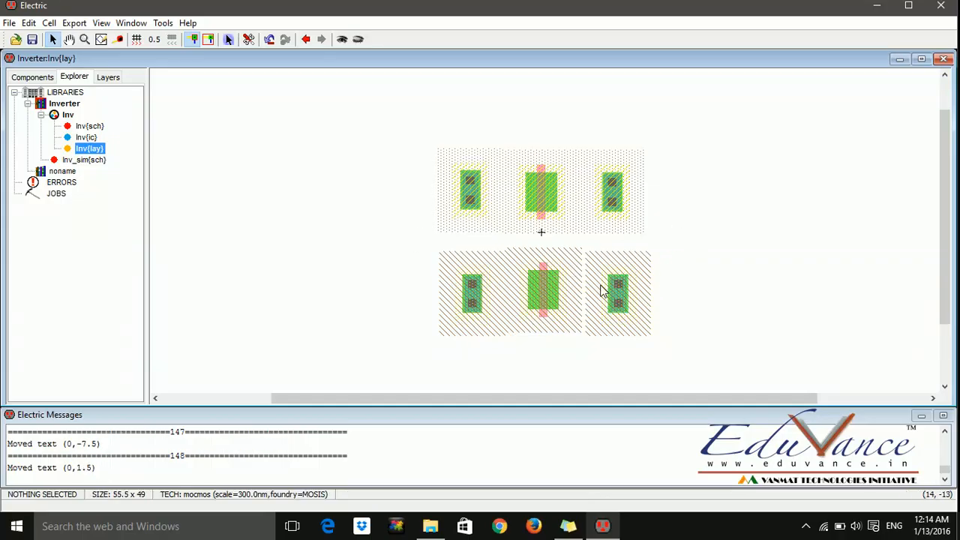
- Move the nMOS transistor by (-0.5, 0) to line its polysilicon gate up with the pMOS gate
click(545, 197)
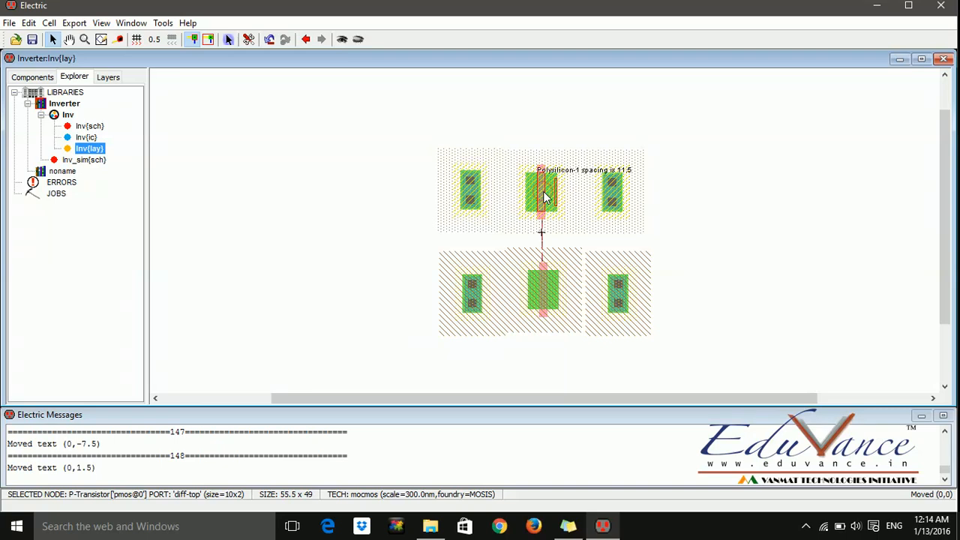
click(552, 311)
drag(550, 315, 544, 313)
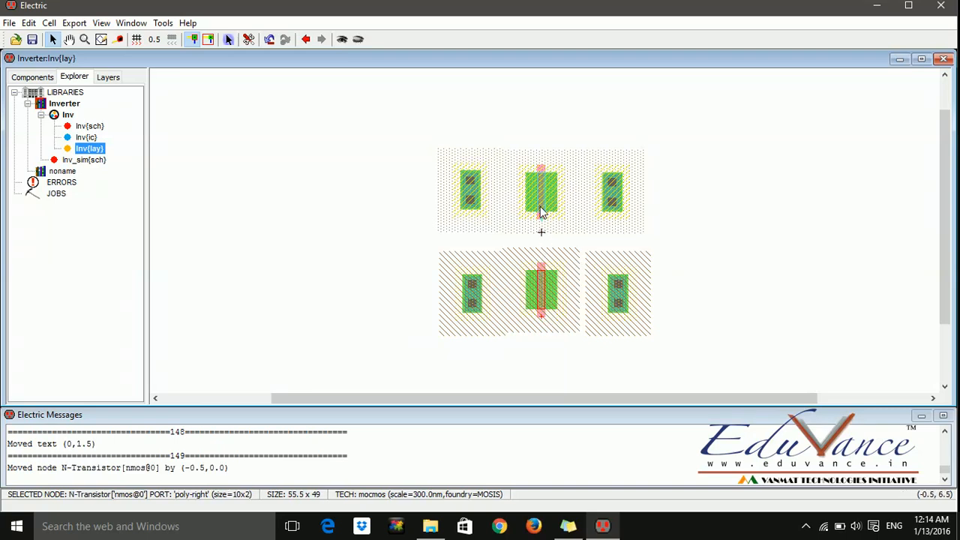
- Level both Metal-1-N-Active contacts with the nMOS transistor, moving the left one by (0, 1) and the right one by (-2.5, 1)
drag(623, 290, 609, 297)
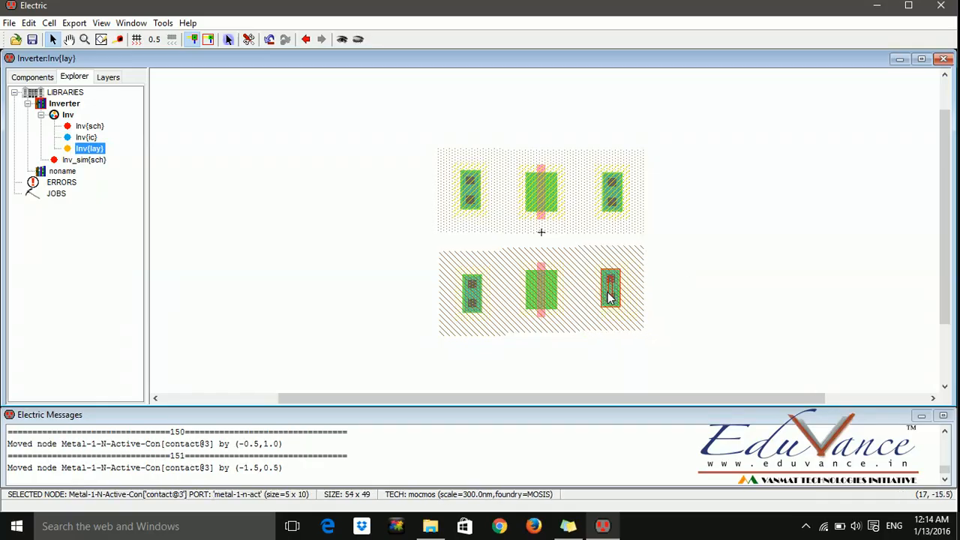
click(471, 294)
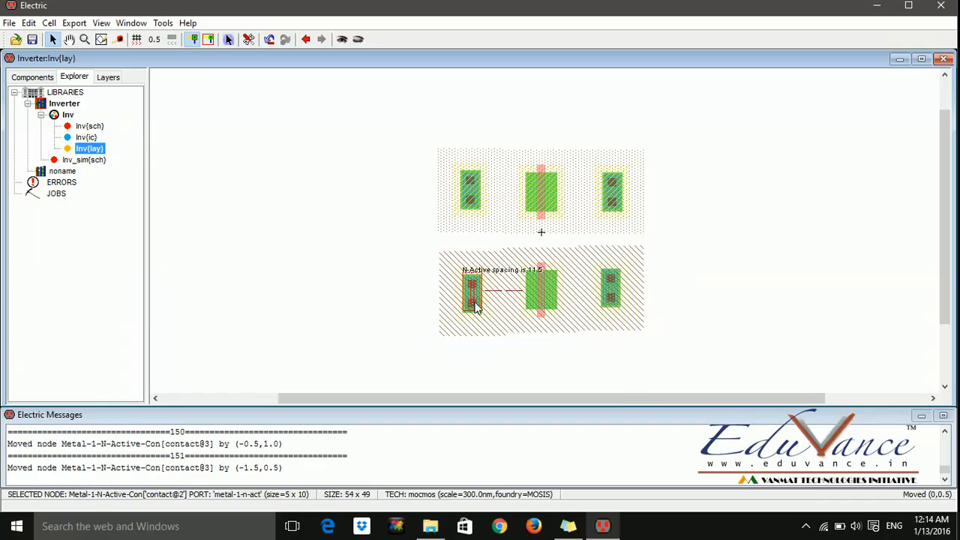
drag(471, 297, 472, 301)
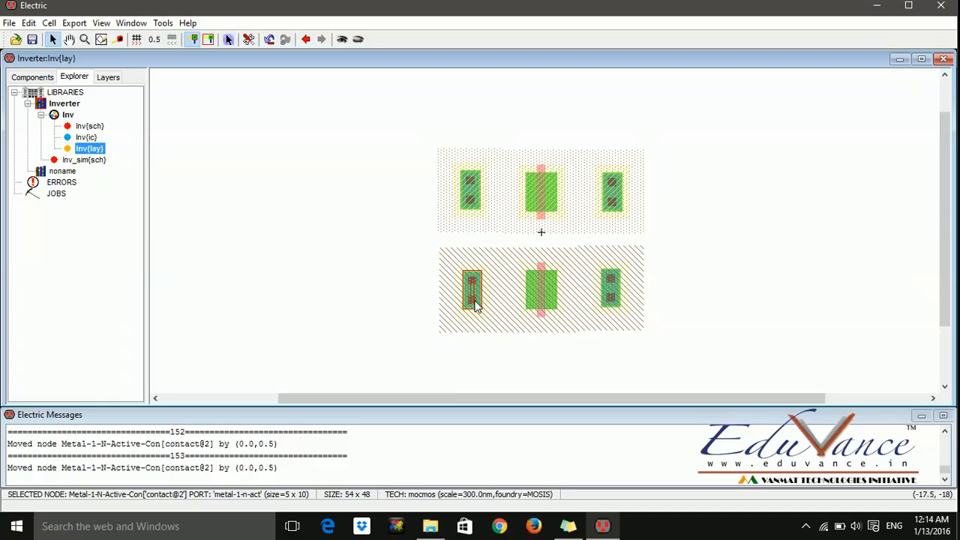
drag(622, 311, 621, 312)
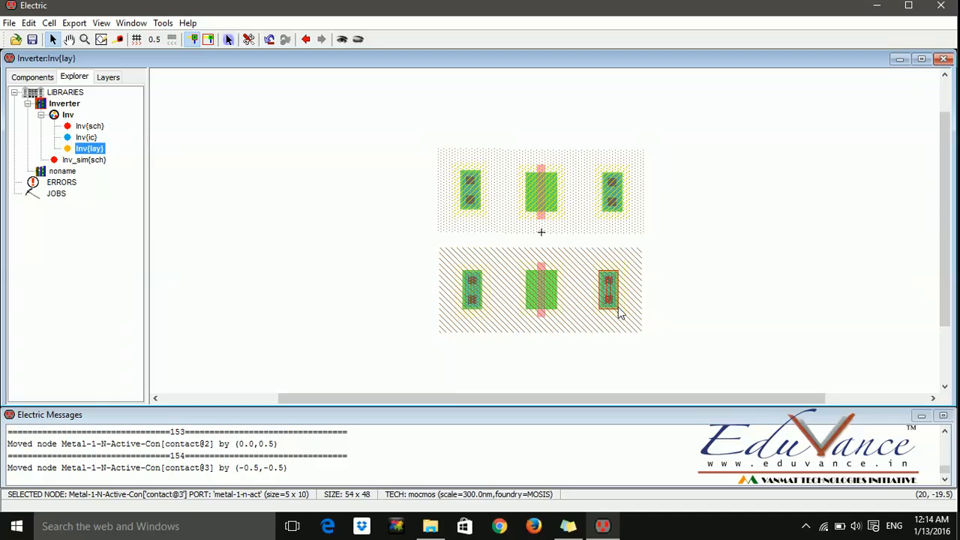
click(710, 304)
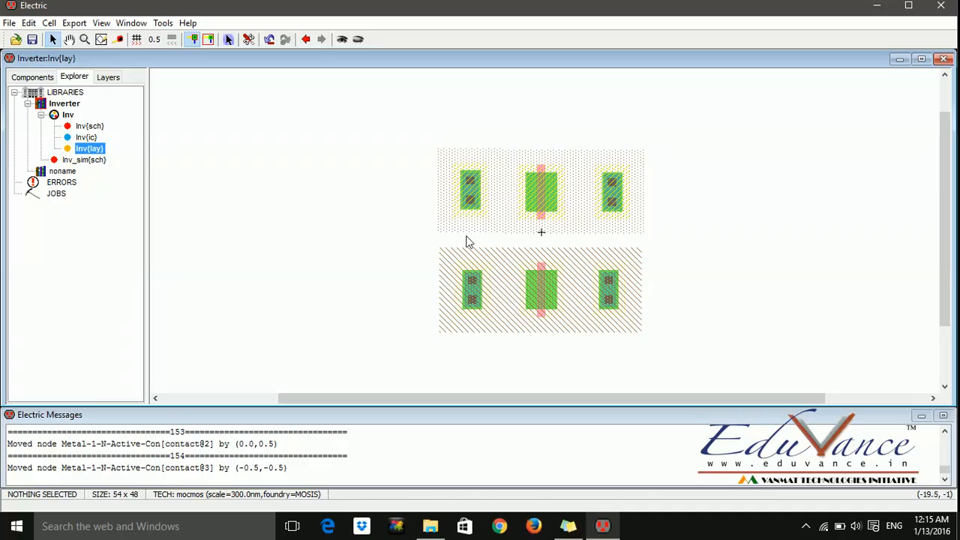
- Wire both diffusion sides of the pMOS transistor to the neighbouring Metal-1-P-Active contacts with P-Active arcs
click(558, 199)
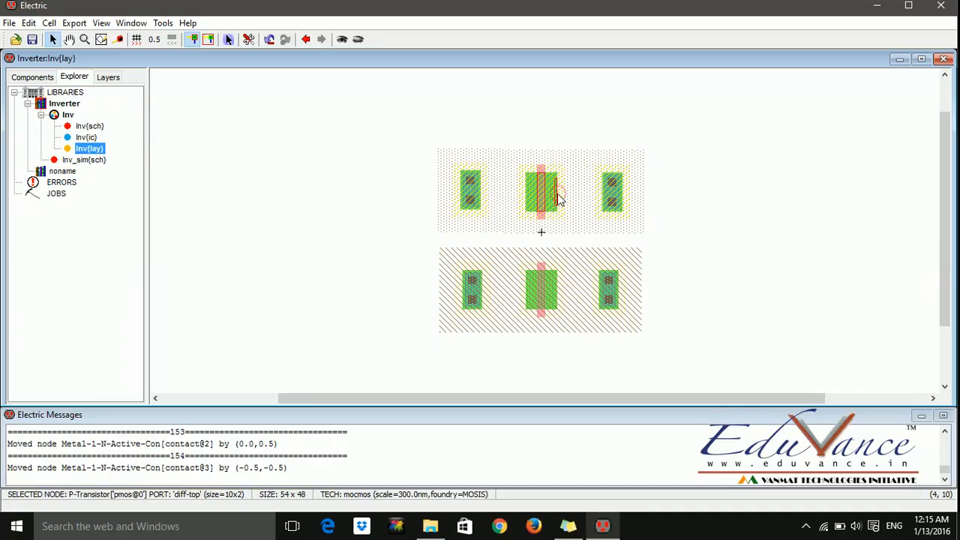
right_click(611, 195)
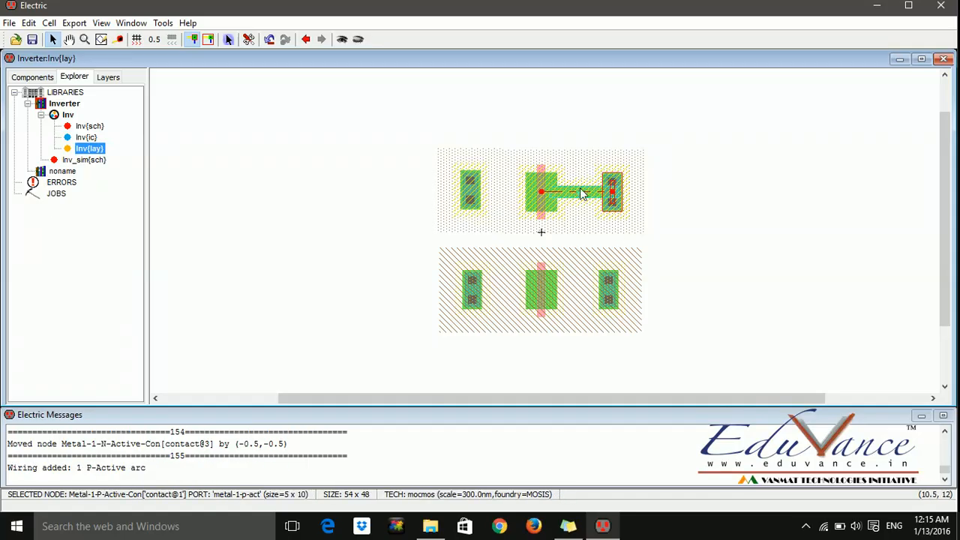
click(583, 220)
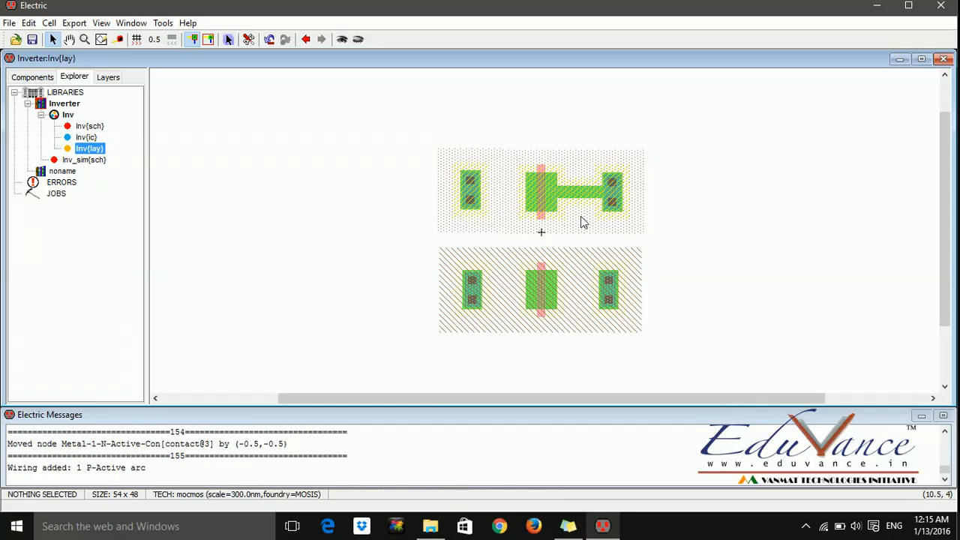
click(524, 196)
right_click(470, 191)
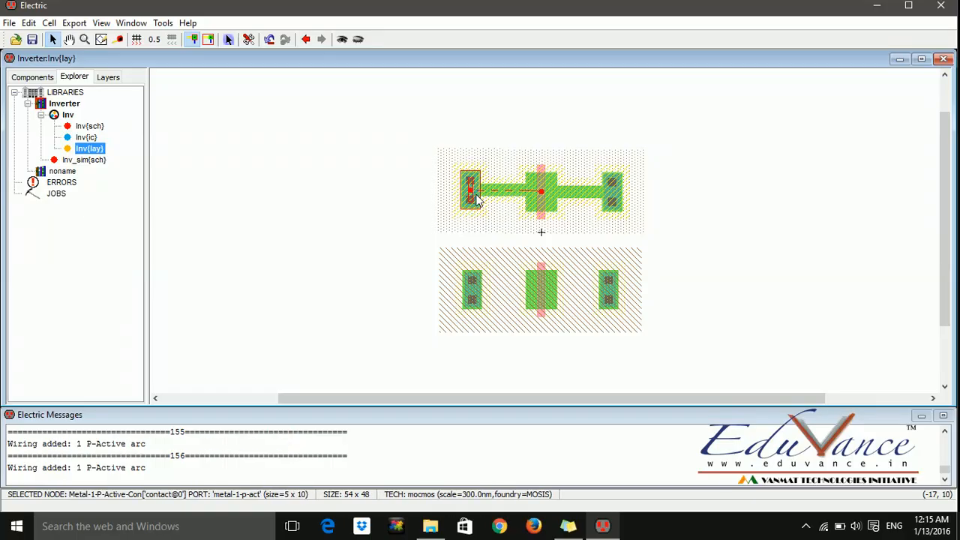
click(335, 310)
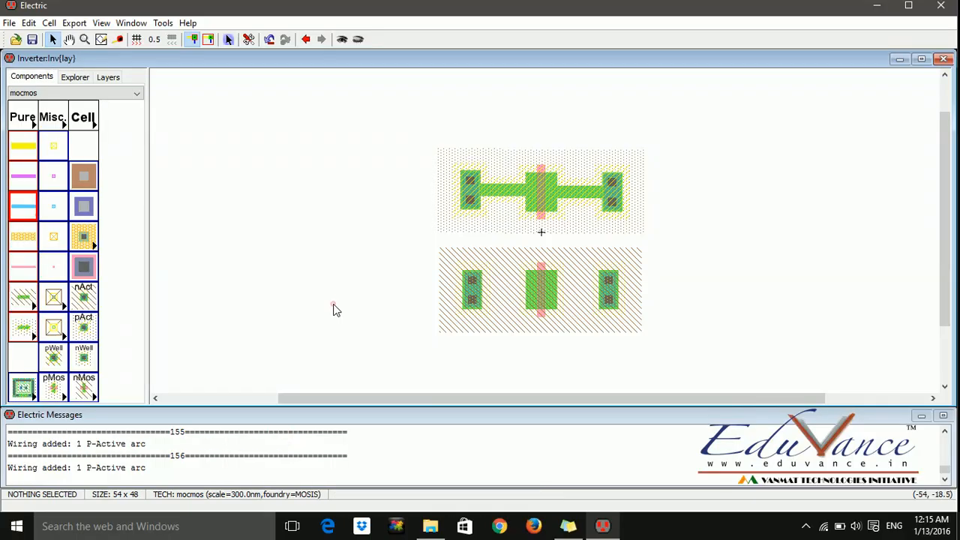
click(501, 202)
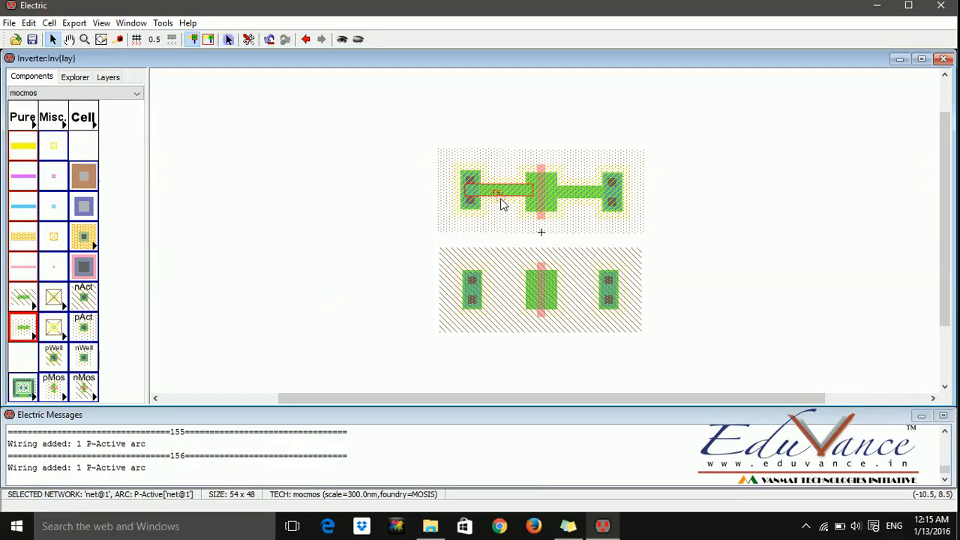
click(509, 219)
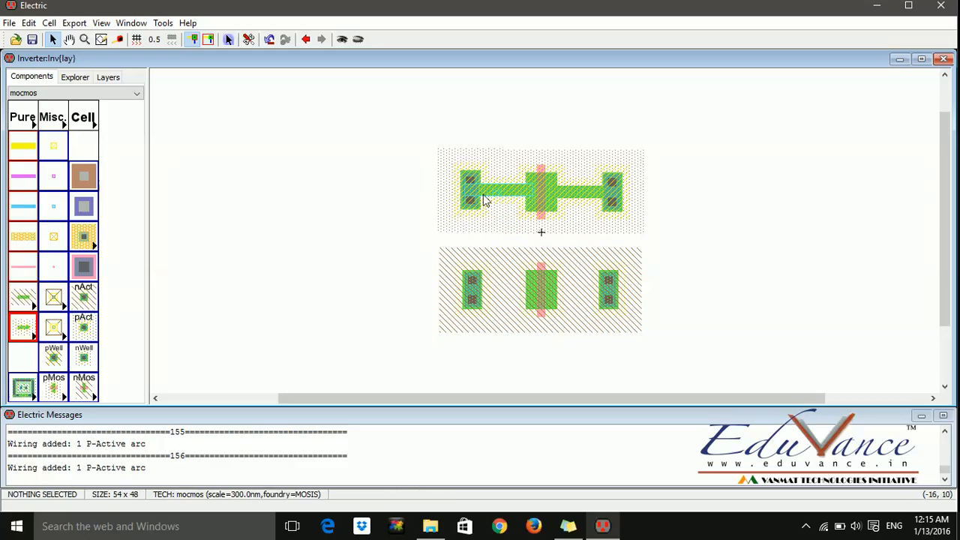
- Wire both diffusion sides of the nMOS transistor to the neighbouring Metal-1-N-Active contacts with N-Active arcs
click(528, 294)
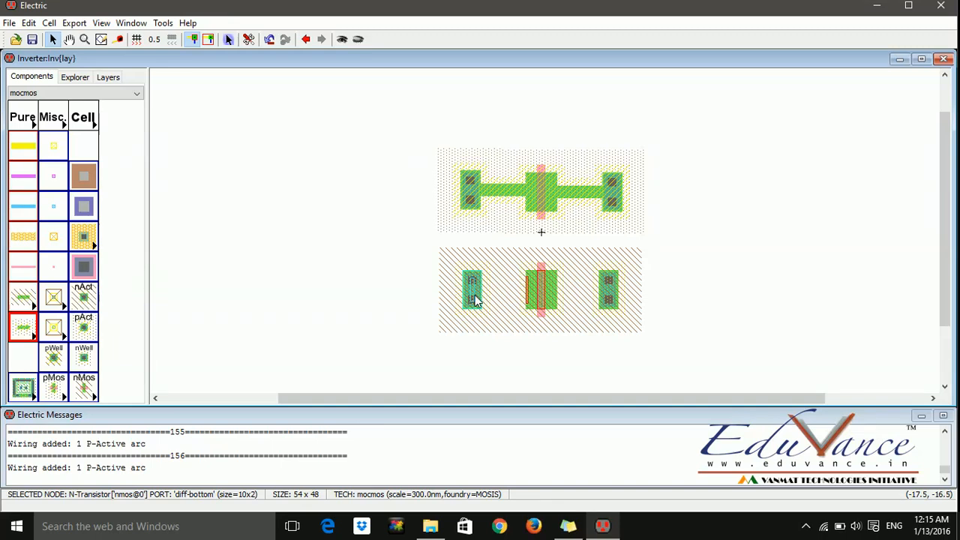
right_click(475, 298)
click(557, 293)
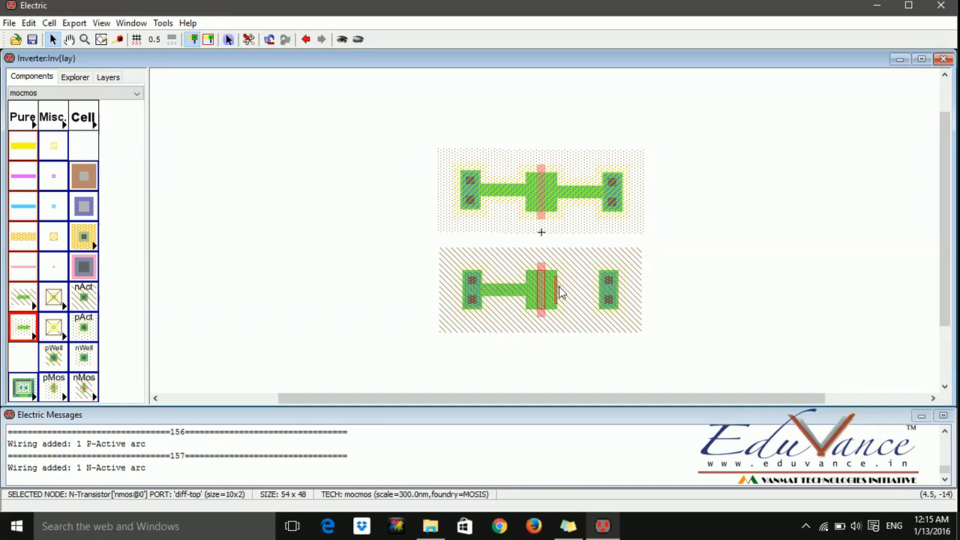
right_click(606, 294)
click(722, 279)
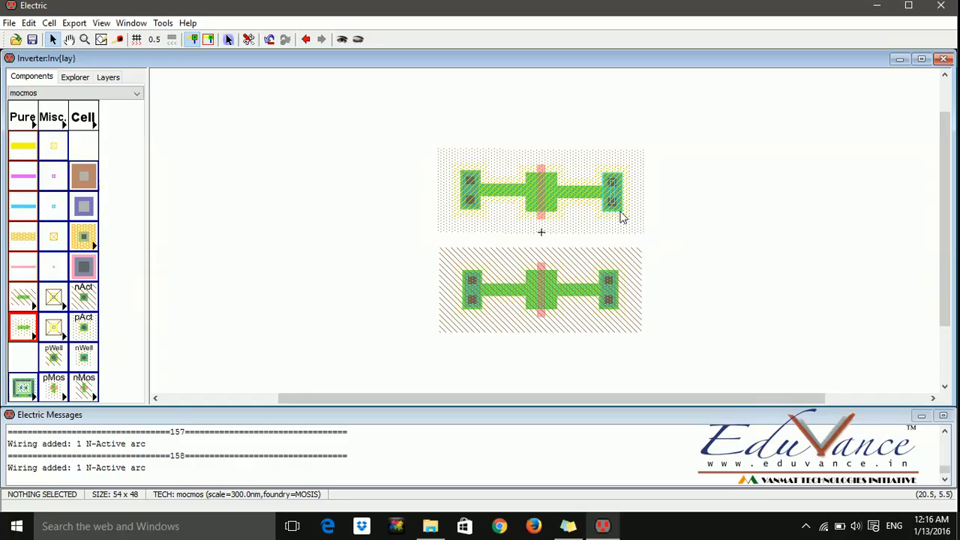
- Move the two Metal-1-P-Active contacts inward against the pMOS transistor, level with it, to form one continuous active area
drag(620, 216, 578, 216)
drag(562, 182, 572, 209)
click(601, 196)
click(480, 210)
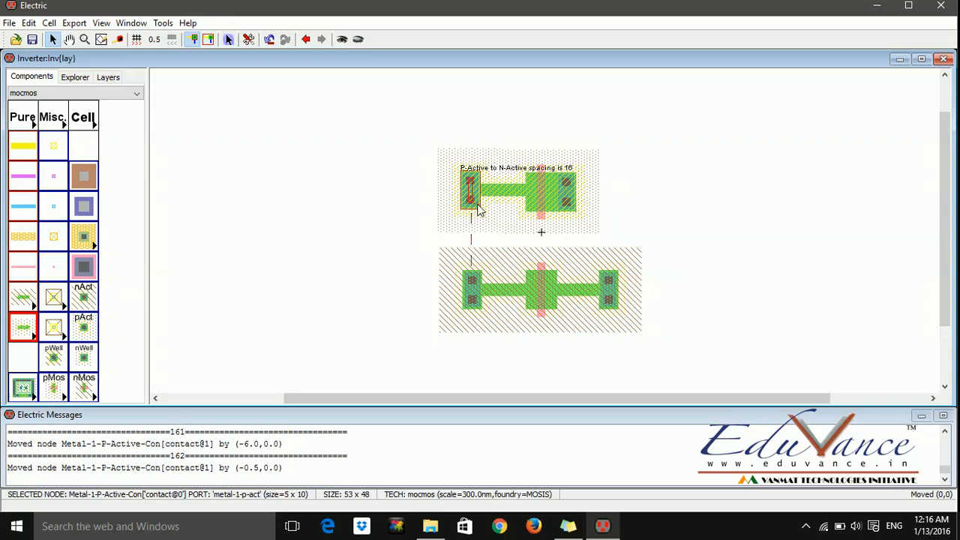
drag(480, 210, 520, 216)
click(480, 215)
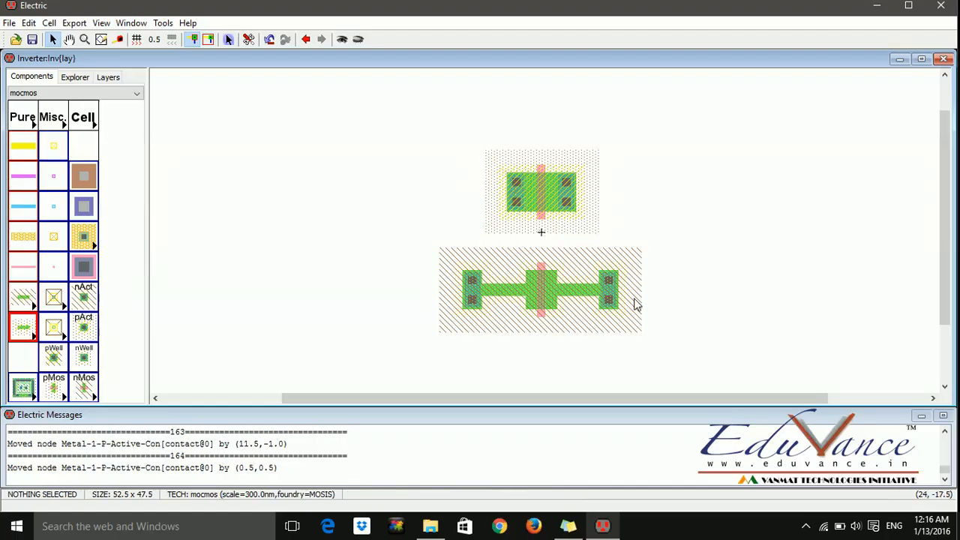
- Move the Metal-1-N-Active contacts against the nMOS transistor, the right one by (-11, 0) and the left one by (11.5, 0)
drag(619, 304, 574, 311)
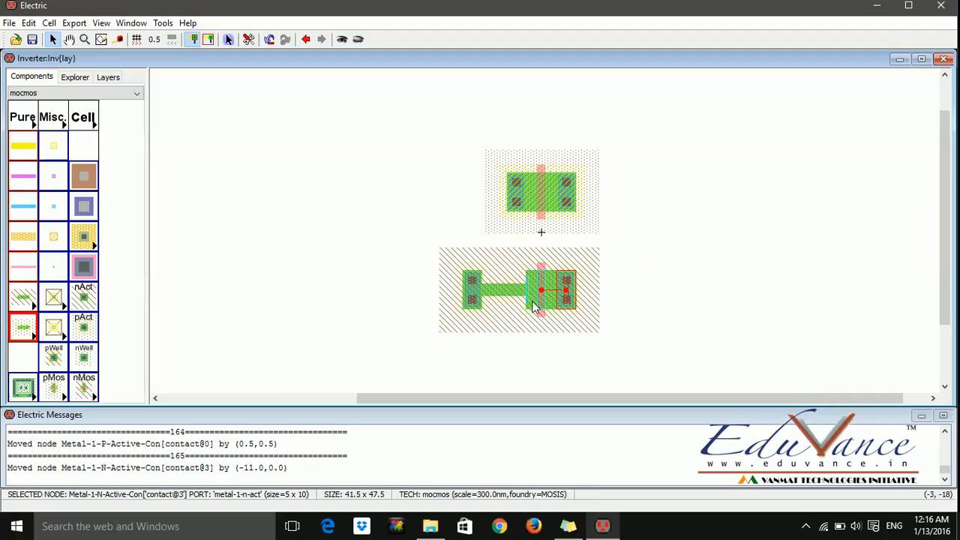
click(488, 330)
drag(481, 311, 515, 303)
click(520, 336)
click(516, 307)
click(475, 316)
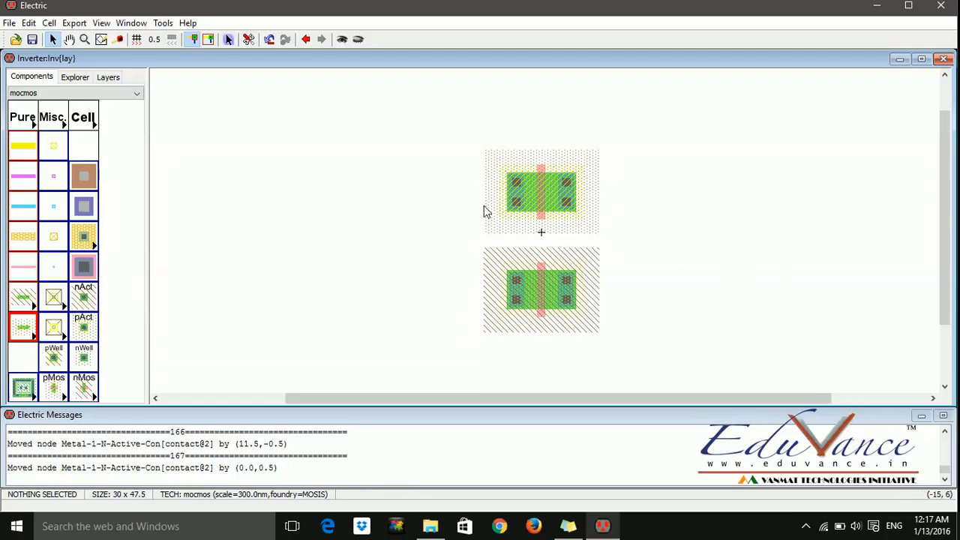
- Place an nWell contact above the pMOS transistor and a pWell contact below the nMOS transistor
click(84, 361)
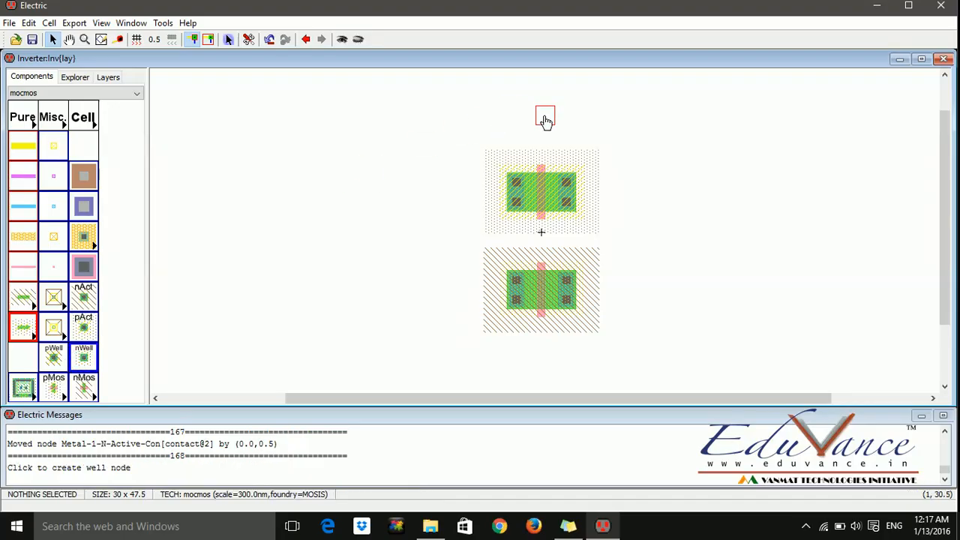
click(535, 122)
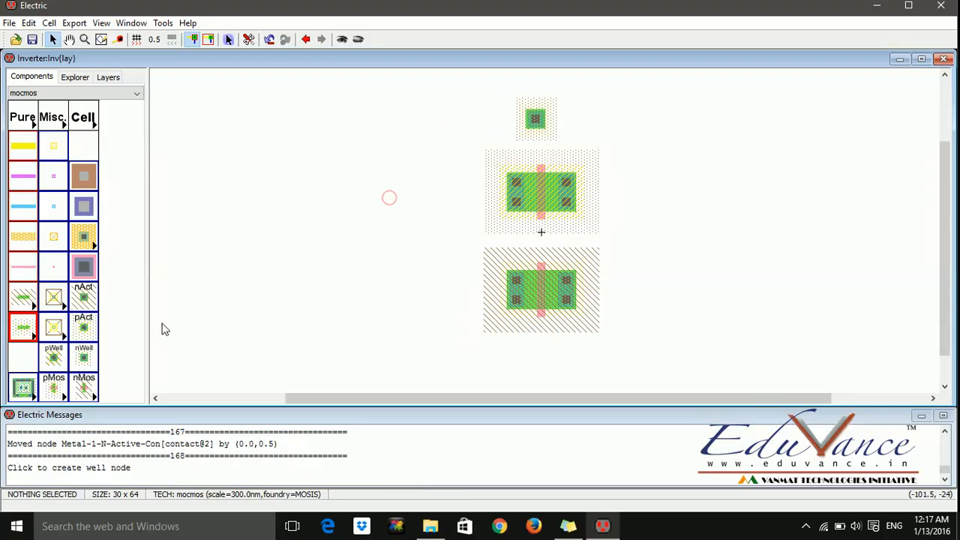
click(55, 359)
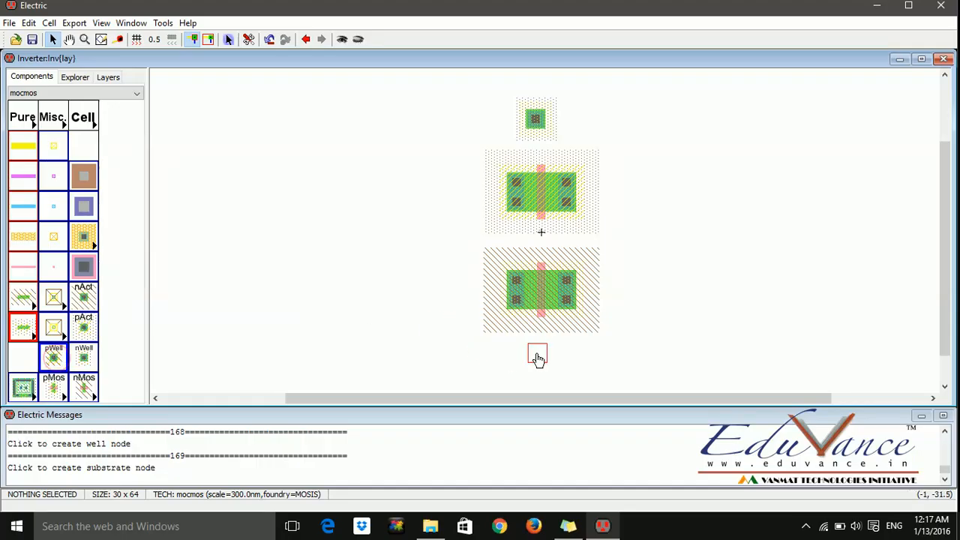
click(548, 360)
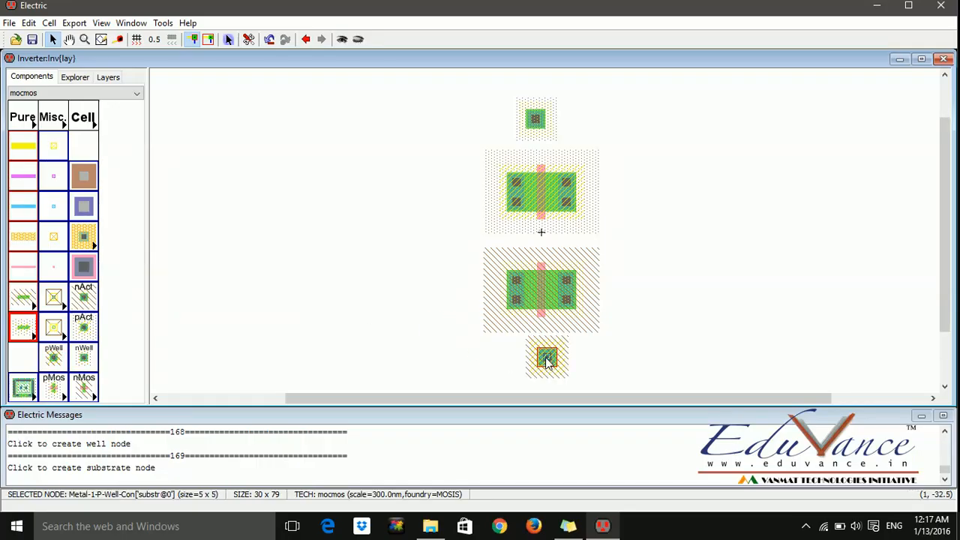
- Move the N-Well contact by (1.5, -1.5) to centre it above the pMOS transistor and set its X size to 25
click(540, 120)
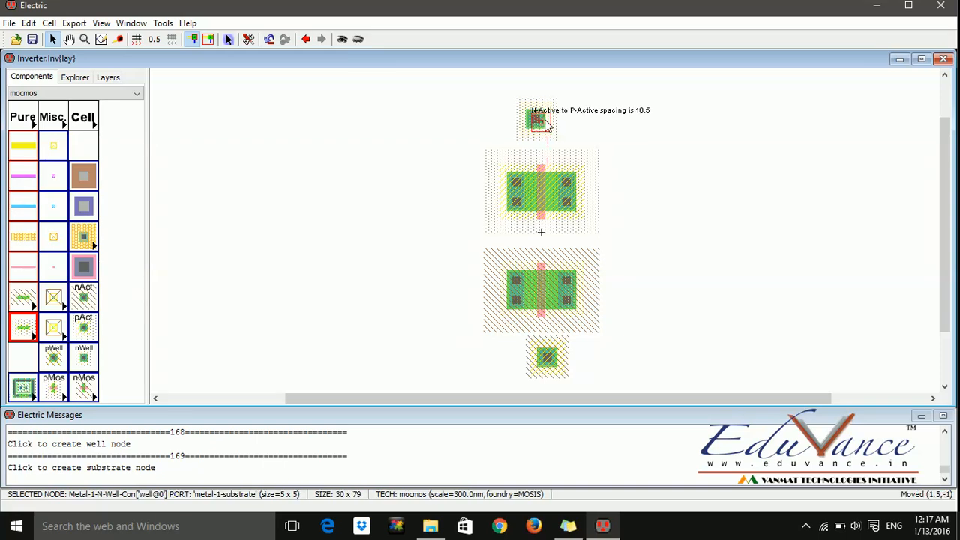
drag(540, 120, 547, 127)
double_click(541, 124)
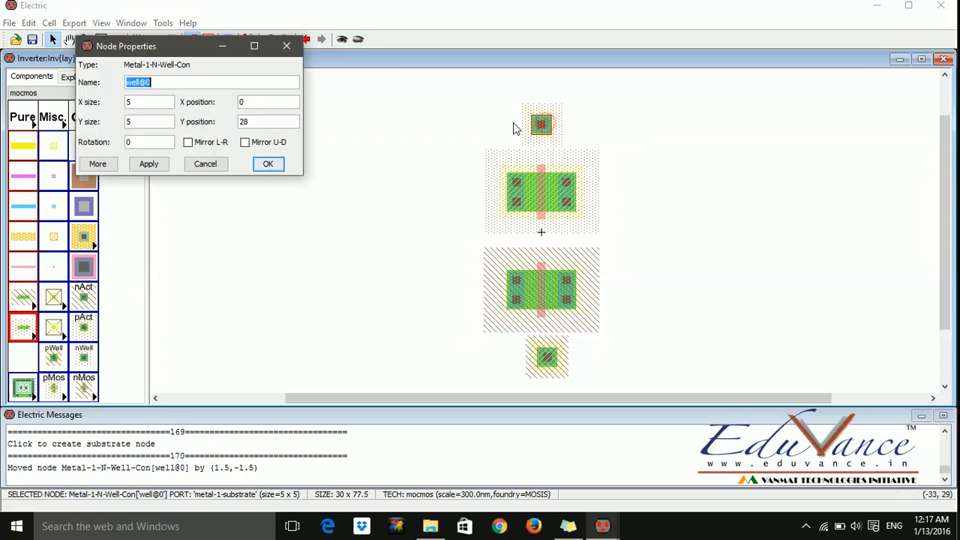
click(153, 104)
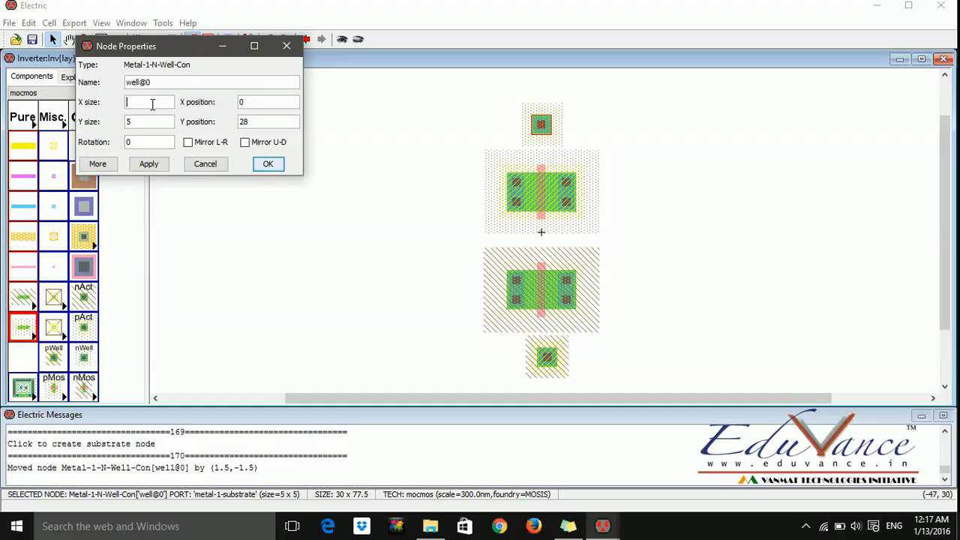
text(25)
click(264, 160)
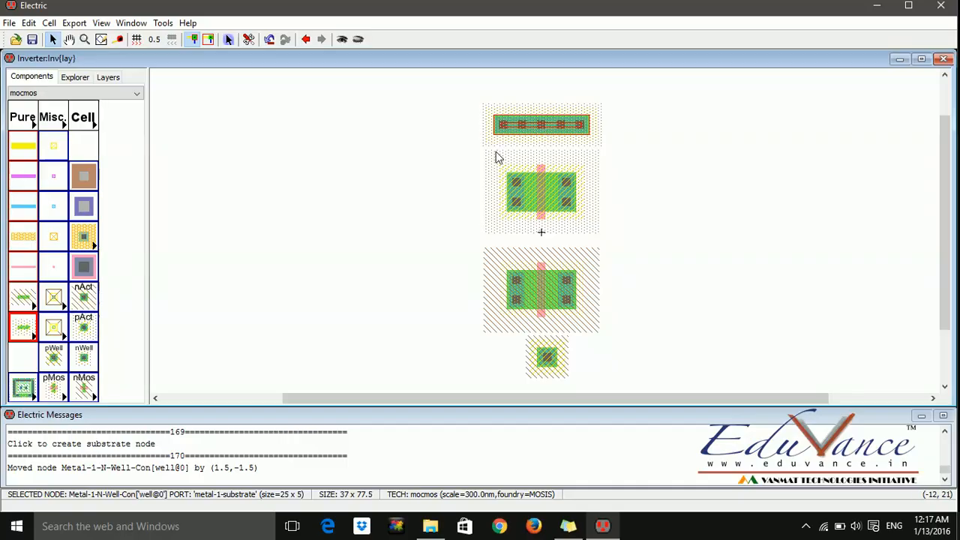
- Set the X size of the Metal-1-P-Well contact below the nMOS transistor to 25
double_click(545, 349)
double_click(152, 95)
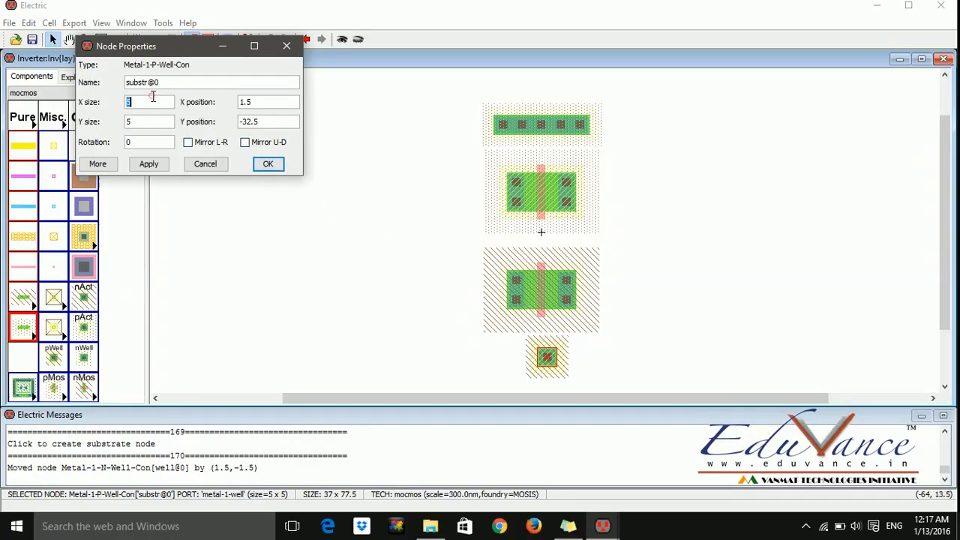
text(2)
key(Return)
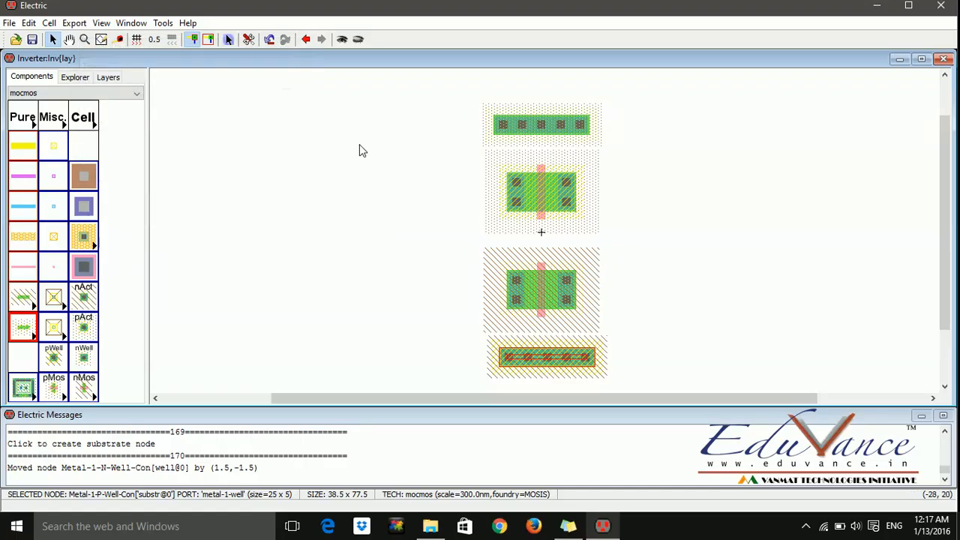
click(681, 201)
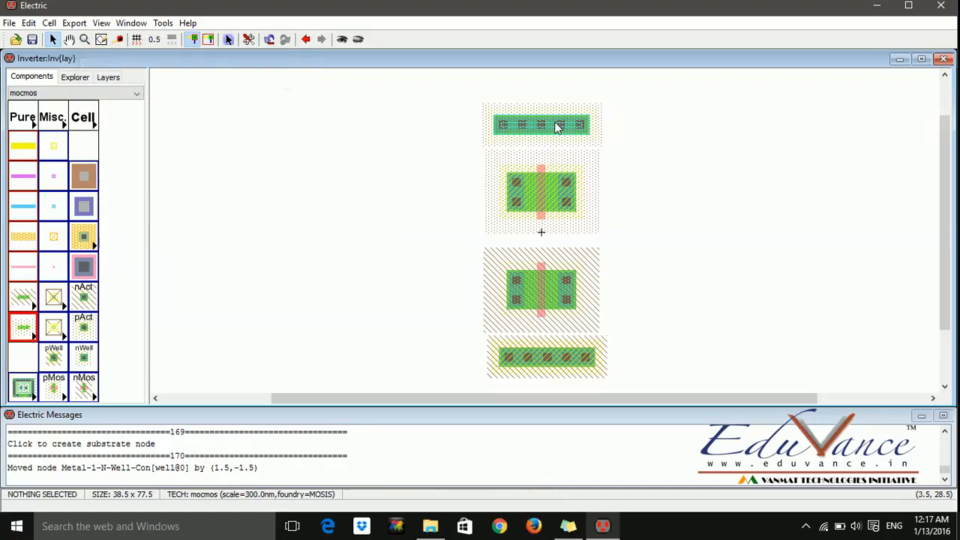
- Join the well contacts to the transistor wells, moving the N-Well contact by (0, -1.5) and the P-Well contact by (-1.5, 1)
drag(557, 124, 557, 135)
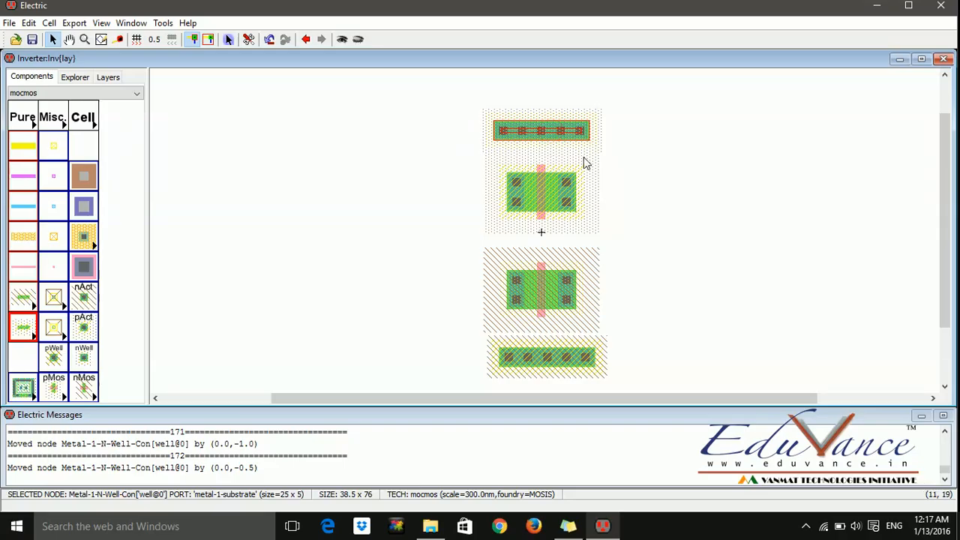
drag(571, 357, 561, 349)
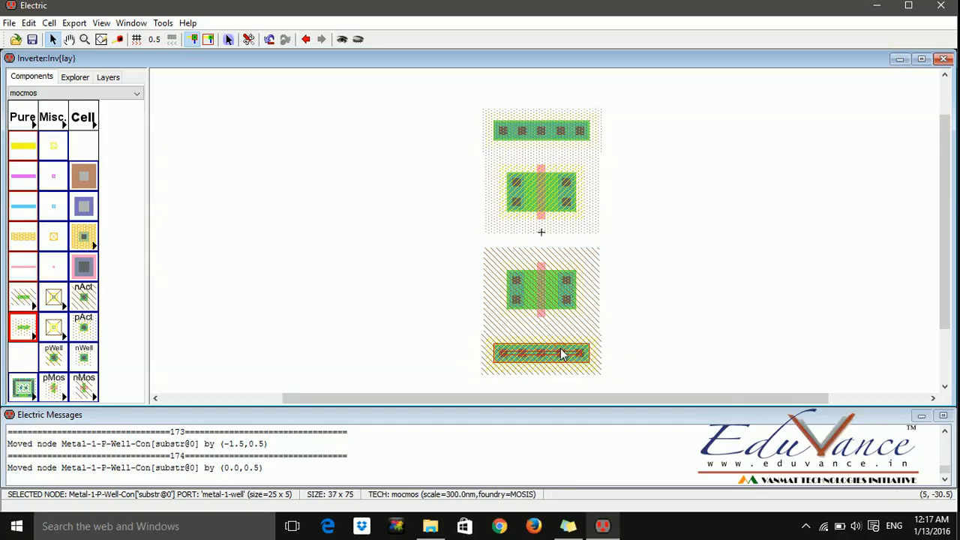
click(560, 349)
click(627, 318)
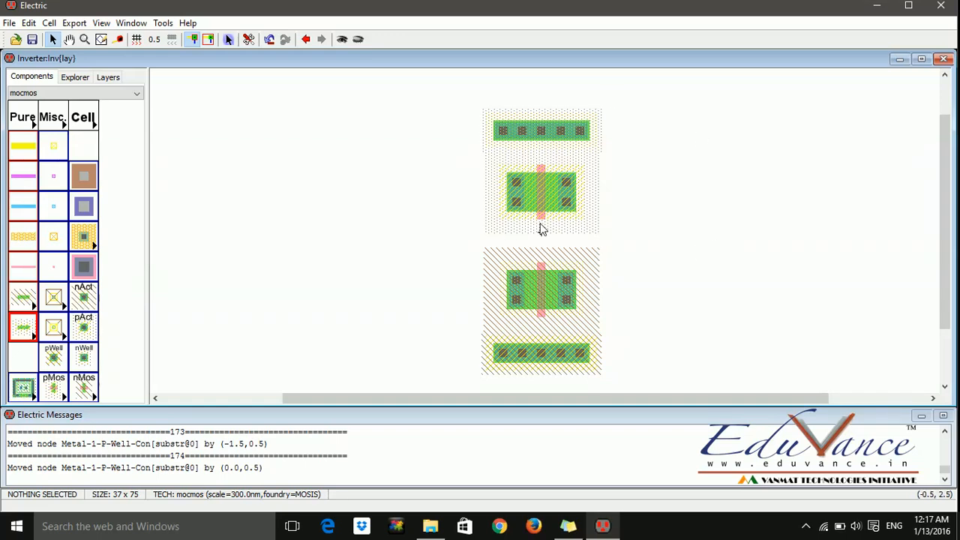
- Try a straight Polysilicon-1 connection between the pMOS and nMOS gates and undo it
click(541, 219)
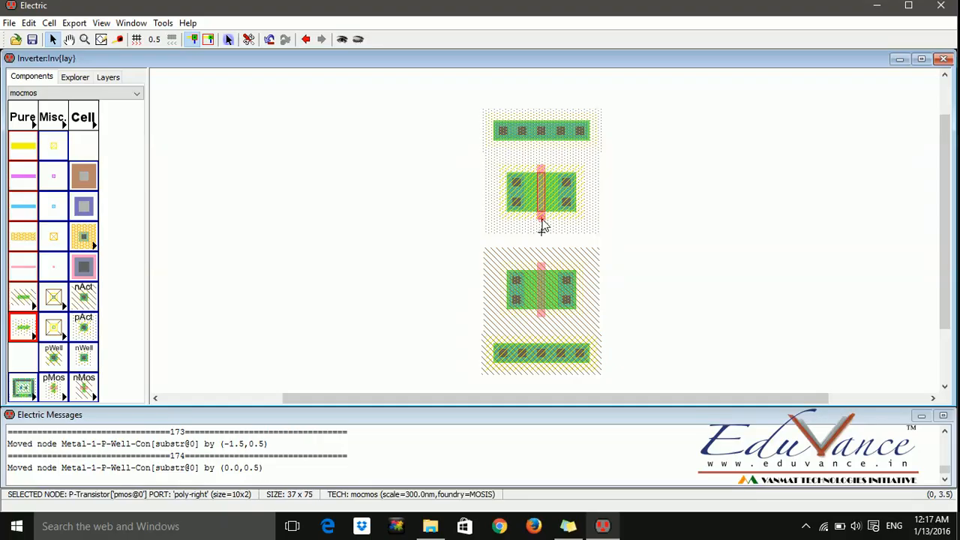
right_click(541, 270)
click(648, 259)
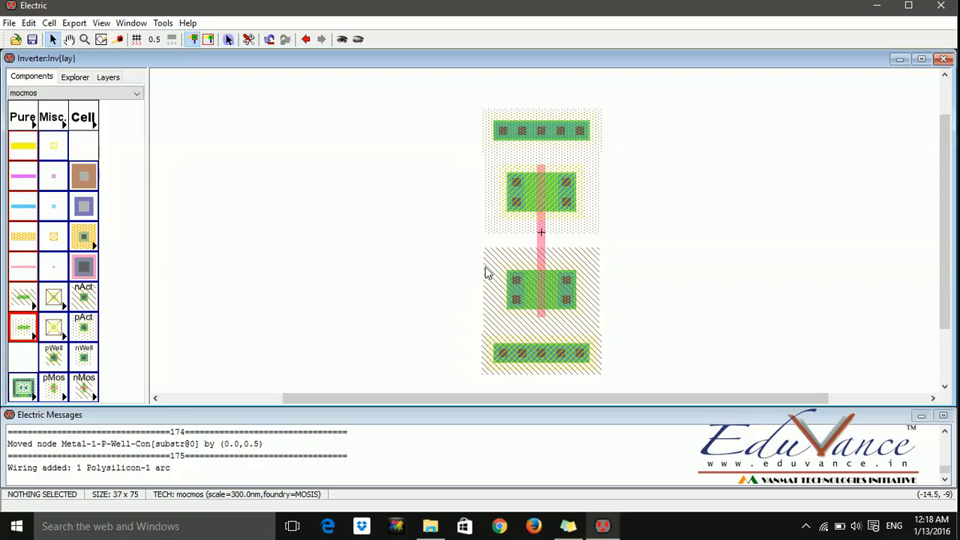
key(ctrl+z)
- Try offsetting the nMOS transistor, its active contacts and the P-Well contact by (1.5, 0) and wiring the misaligned gates in Polysilicon-1
drag(461, 264, 594, 414)
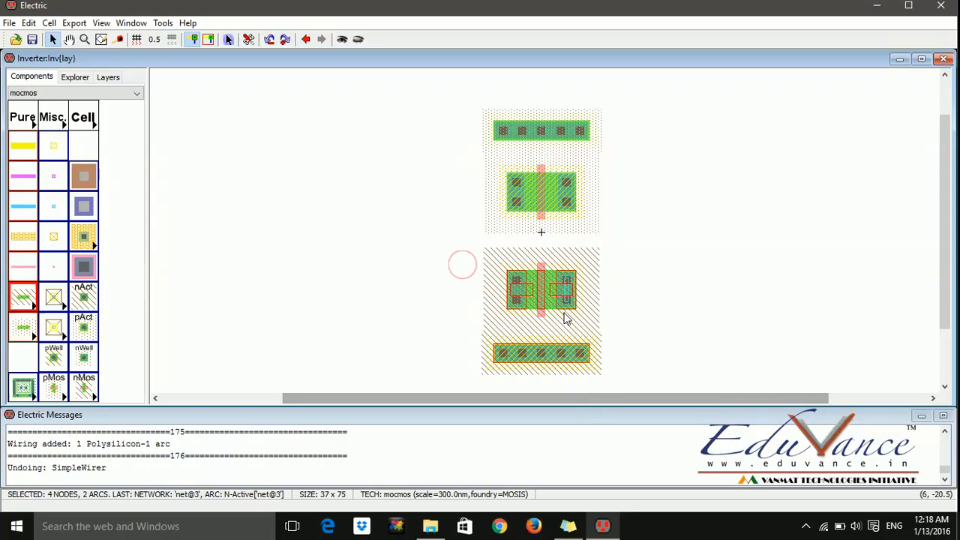
drag(568, 315, 576, 305)
click(627, 307)
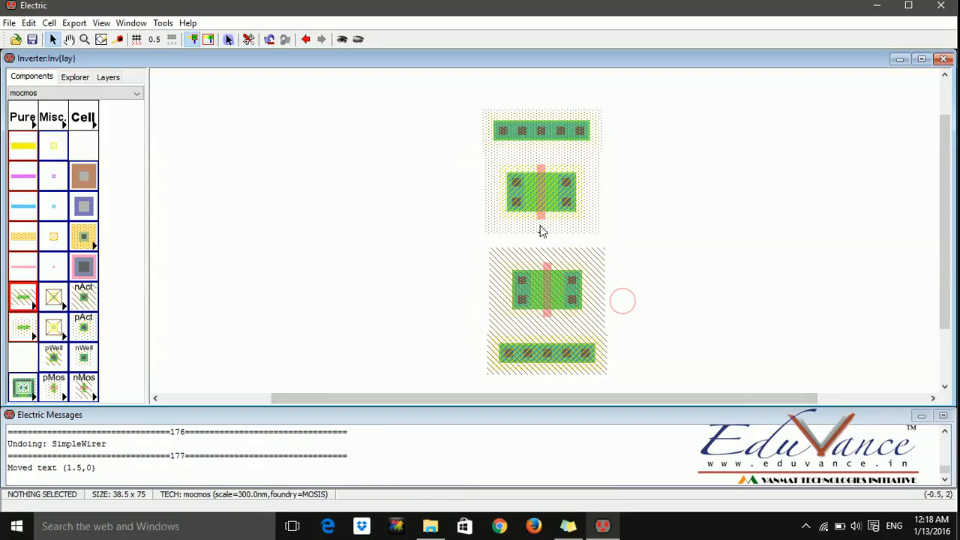
click(546, 258)
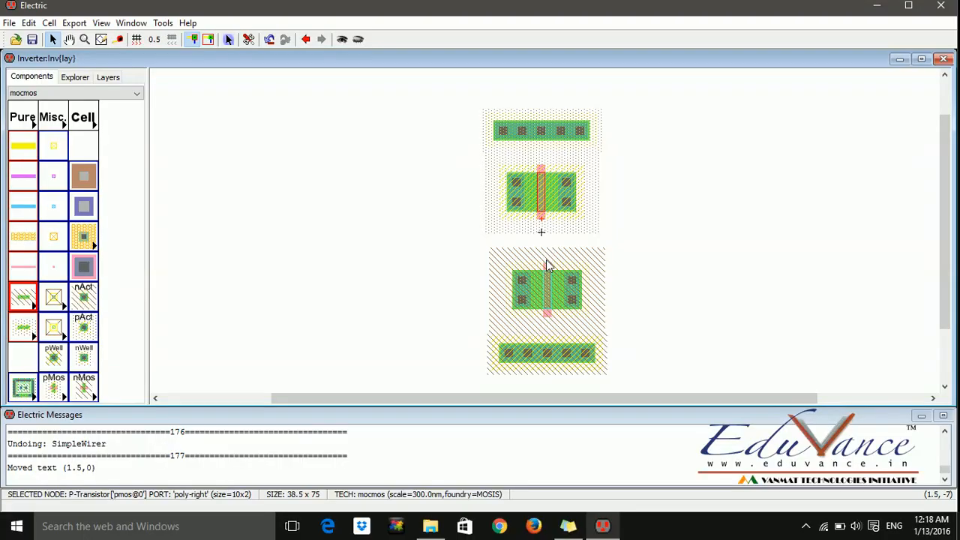
right_click(546, 264)
click(626, 280)
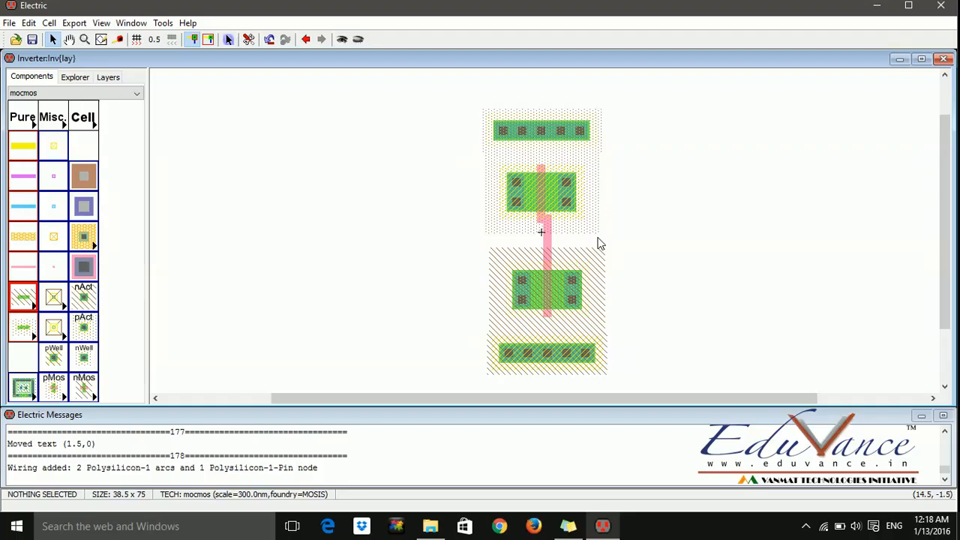
- Undo the wiring between the misaligned gates and the move of the nMOS group
click(553, 250)
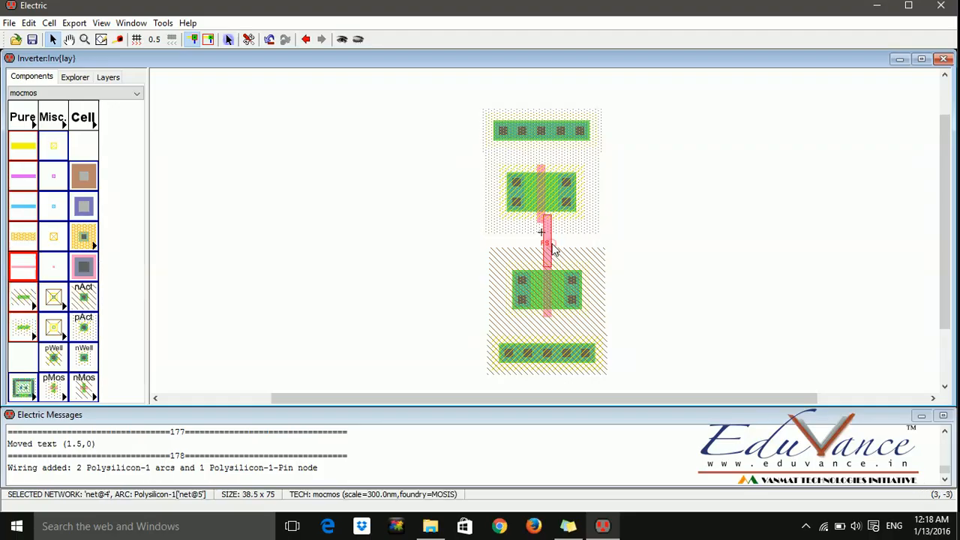
key(ctrl+z)
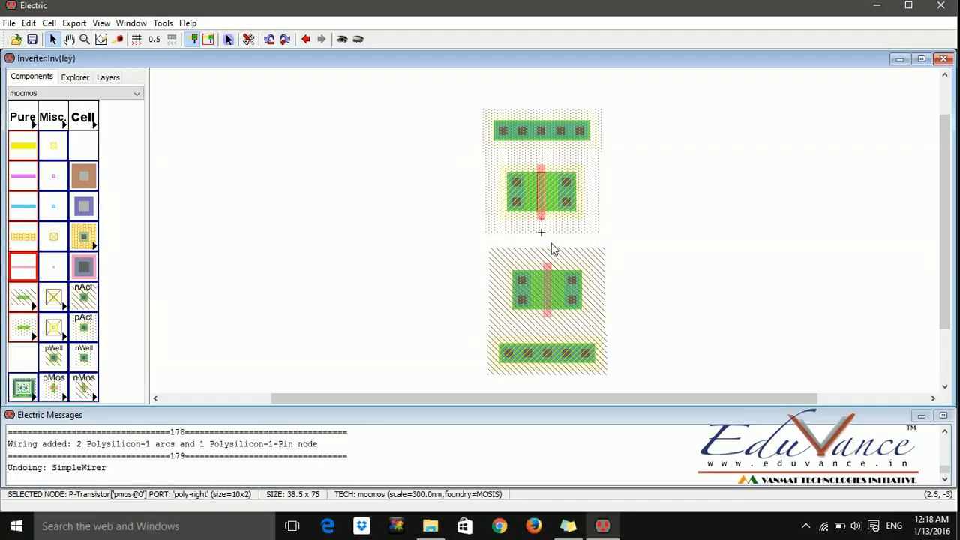
key(ctrl+z)
click(630, 260)
- Connect the lower end of the pMOS gate to the upper end of the nMOS gate with a Polysilicon-1 arc
click(542, 221)
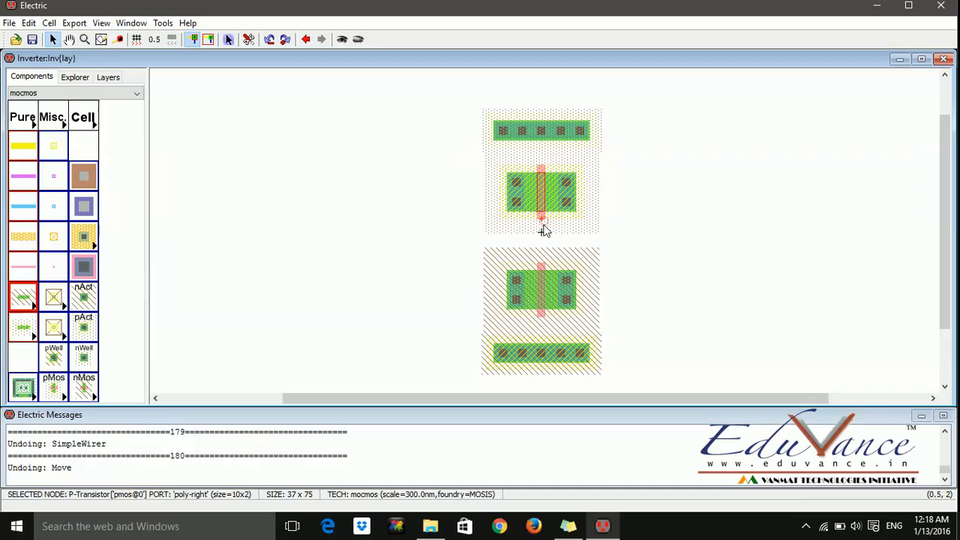
right_click(541, 264)
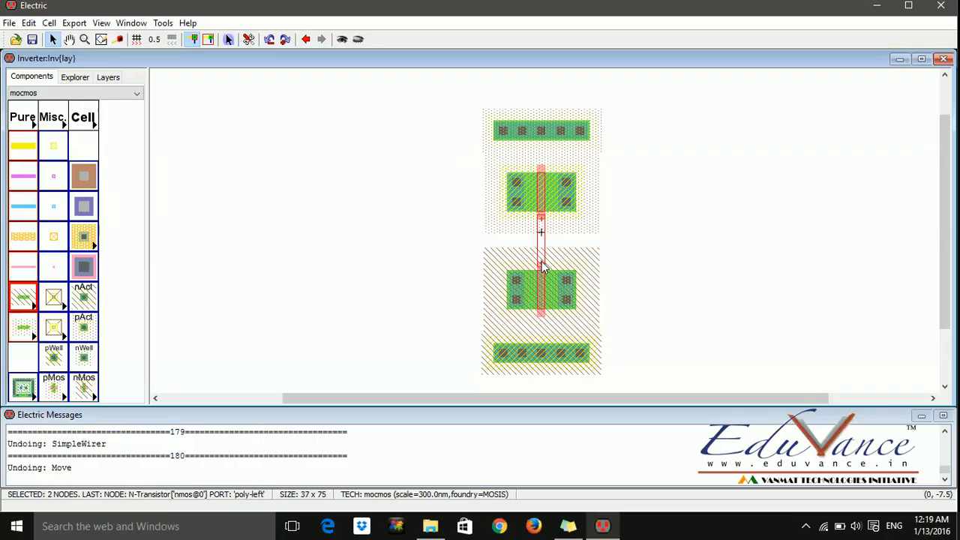
click(618, 250)
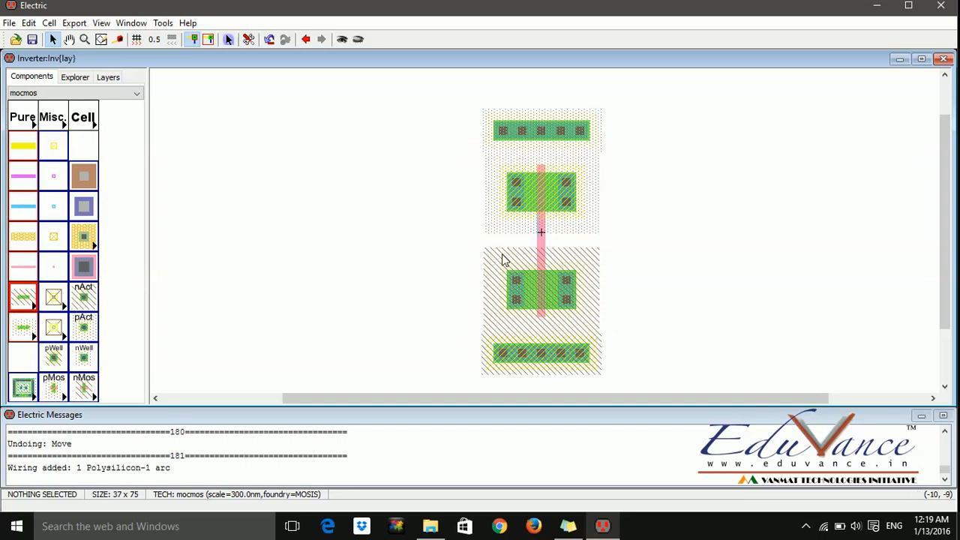
- Wire the left pMOS active contact to the N-Well contact and the left nMOS active contact to the P-Well contact with Metal-1
click(519, 134)
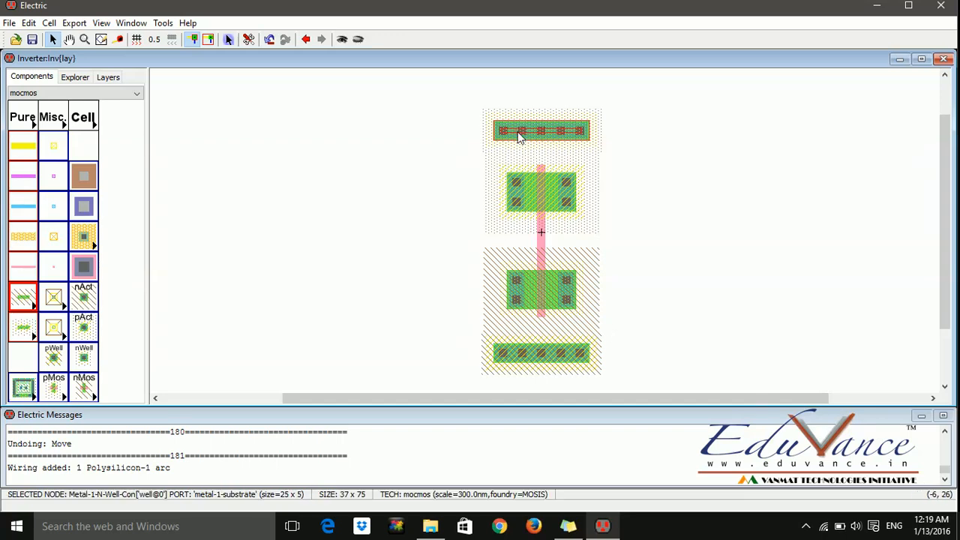
right_click(515, 187)
click(496, 207)
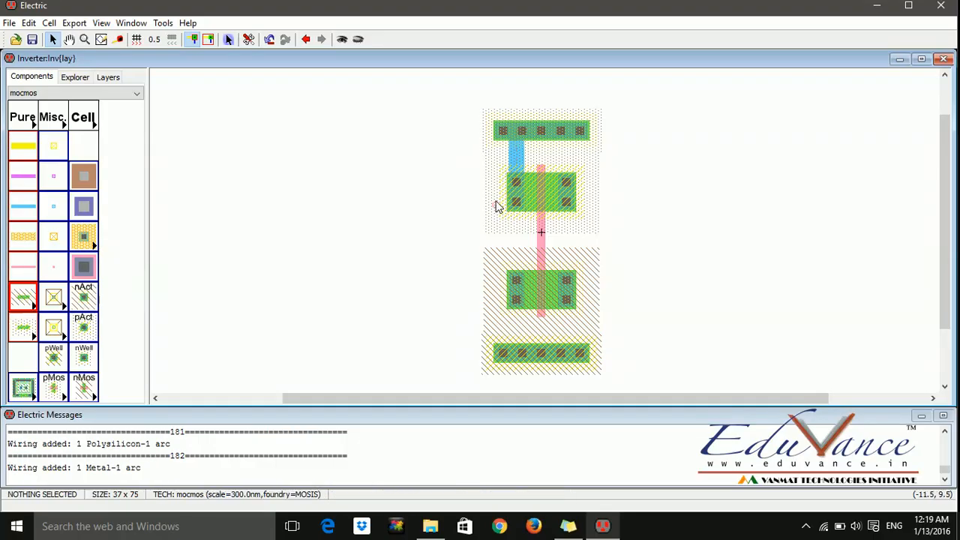
click(522, 161)
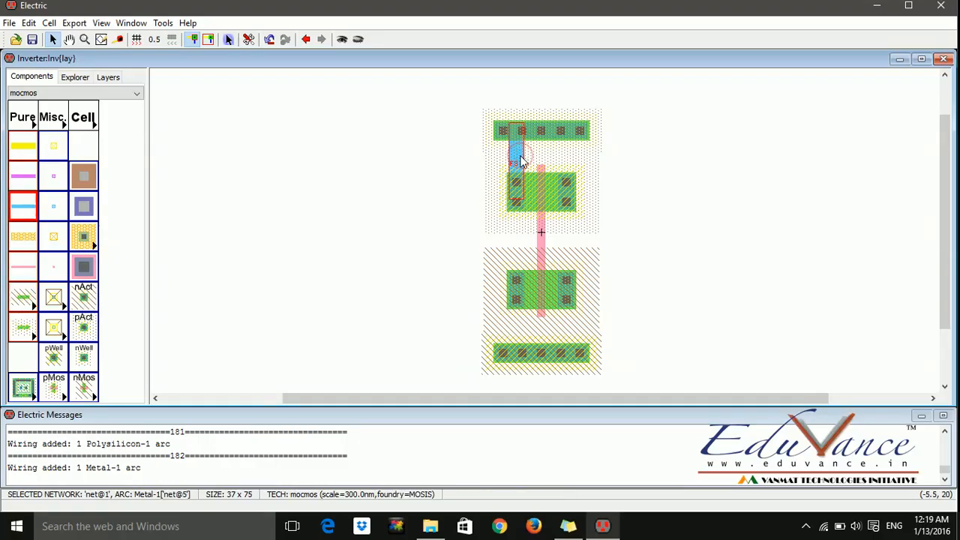
click(518, 304)
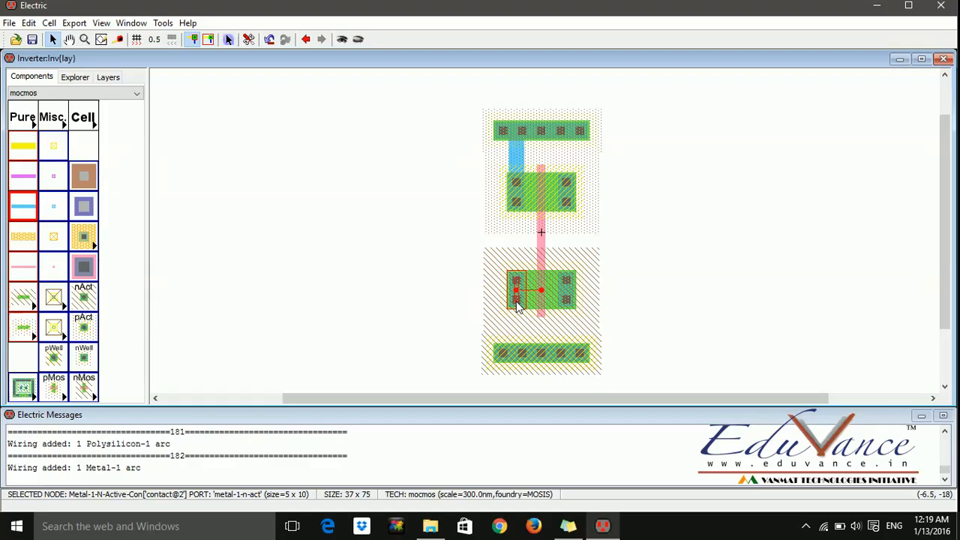
right_click(518, 356)
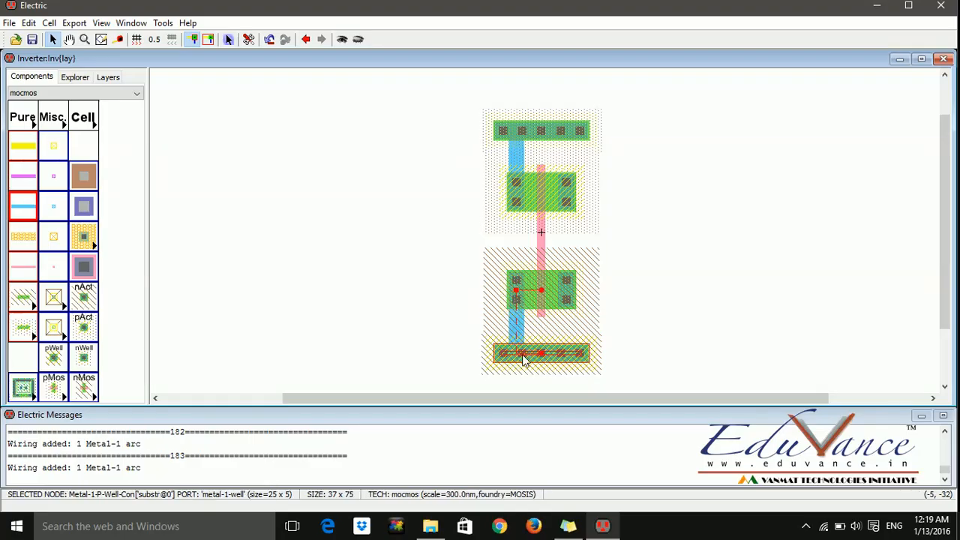
click(667, 328)
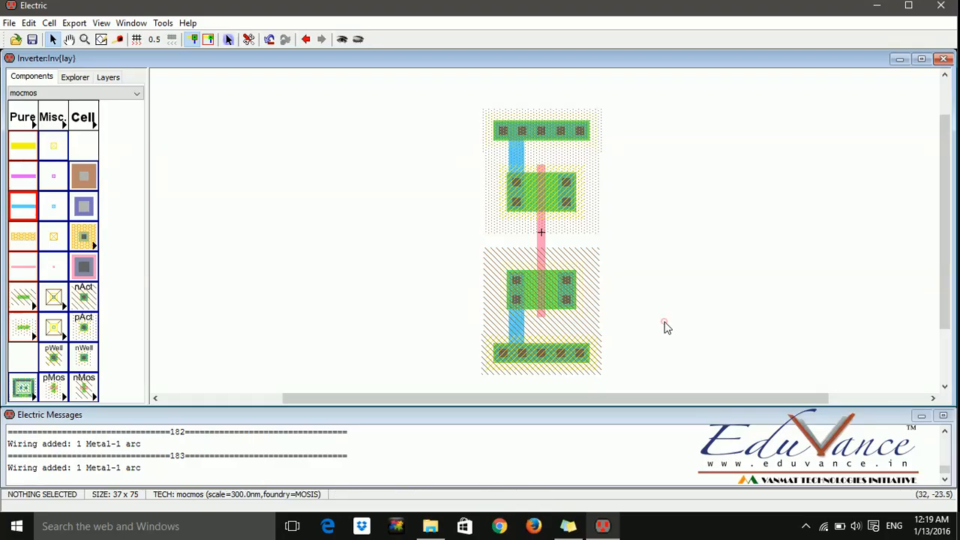
- Connect the right active contacts of the pMOS and nMOS transistors with a Metal-1 arc
click(569, 204)
right_click(567, 289)
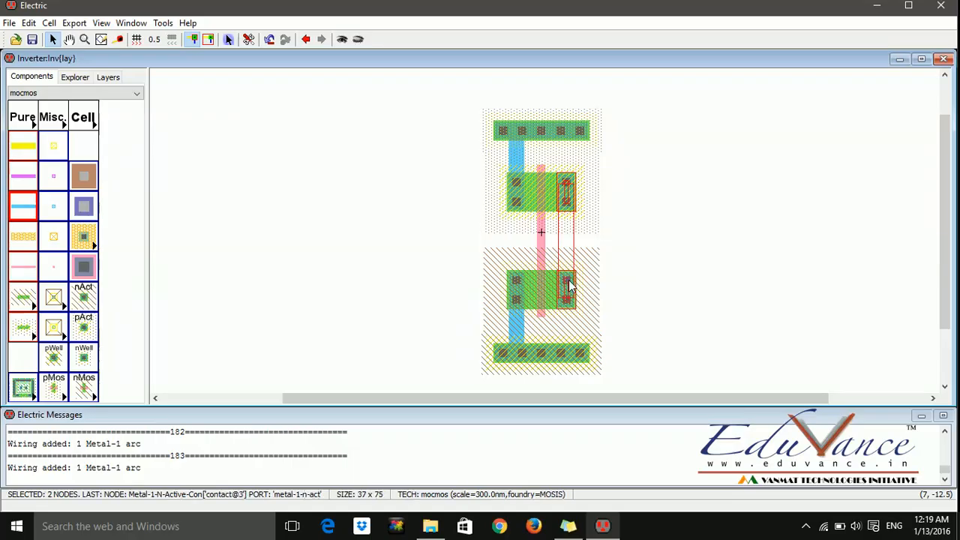
click(754, 249)
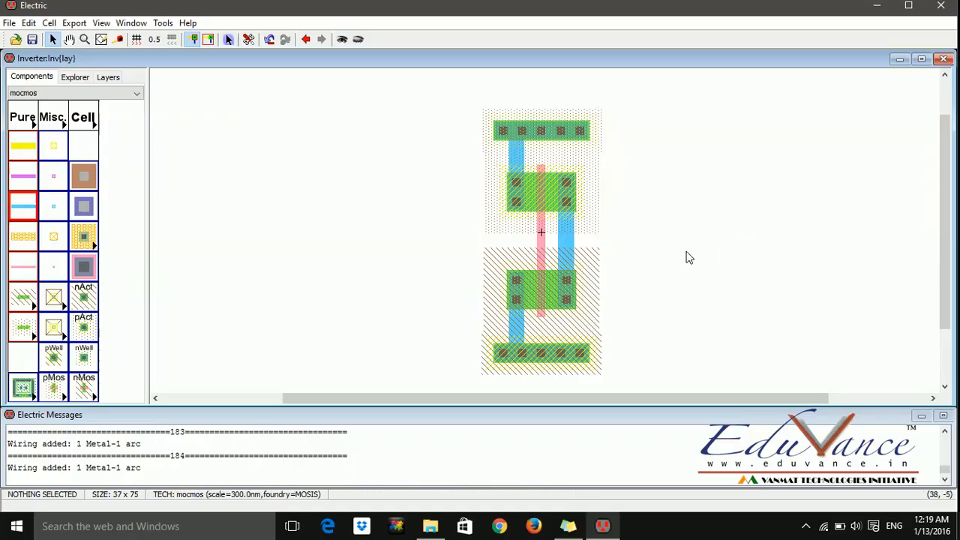
- Branch a Polysilicon-1 input arc leftwards from the gate connection, ending in a pin just outside the wells
click(542, 242)
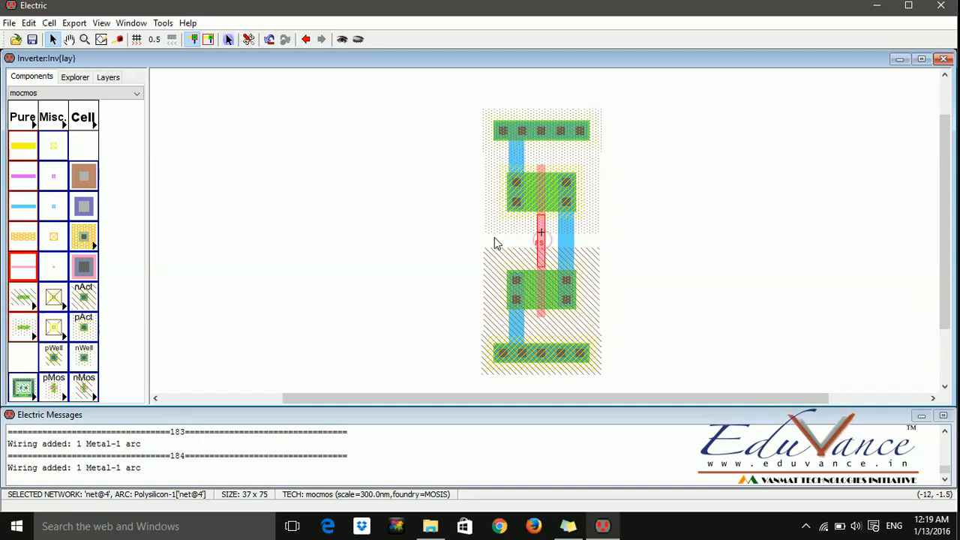
right_click(464, 242)
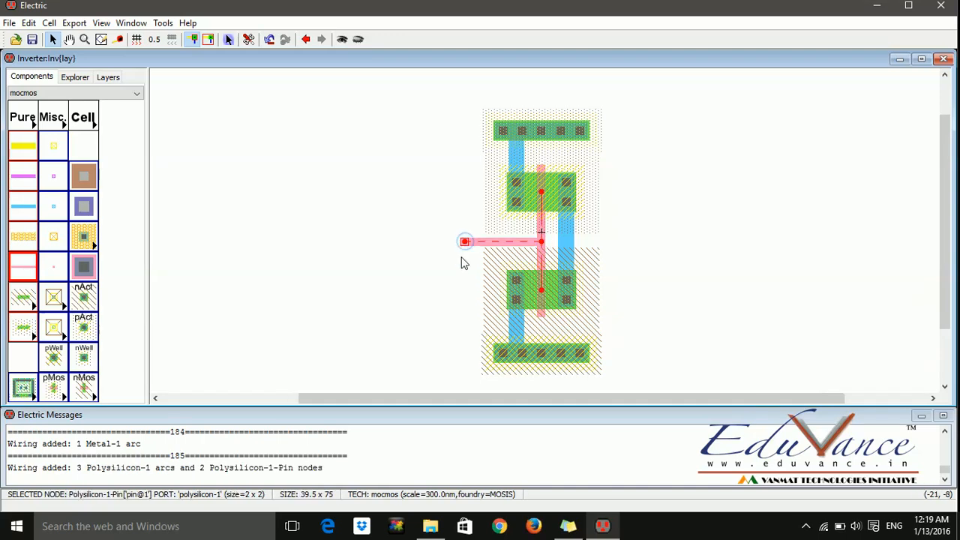
click(411, 240)
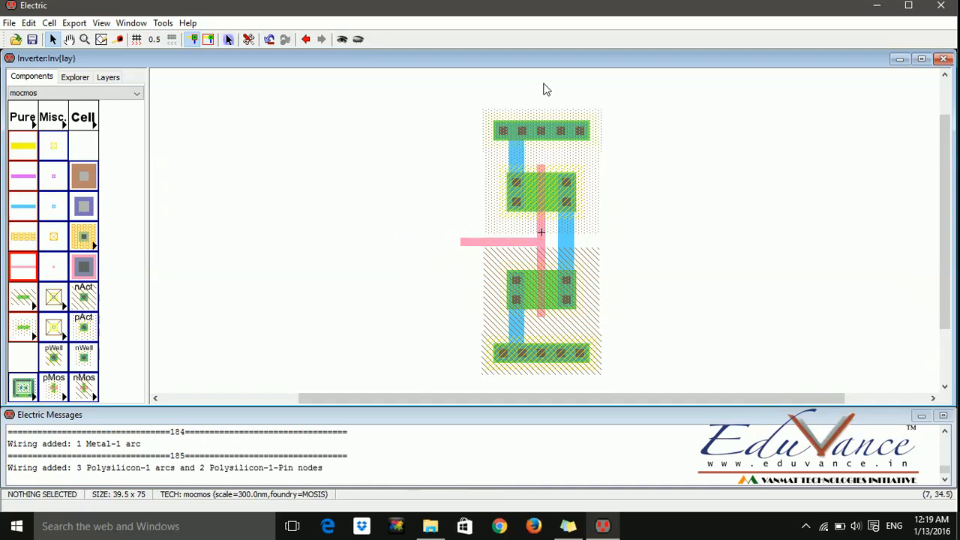
click(465, 245)
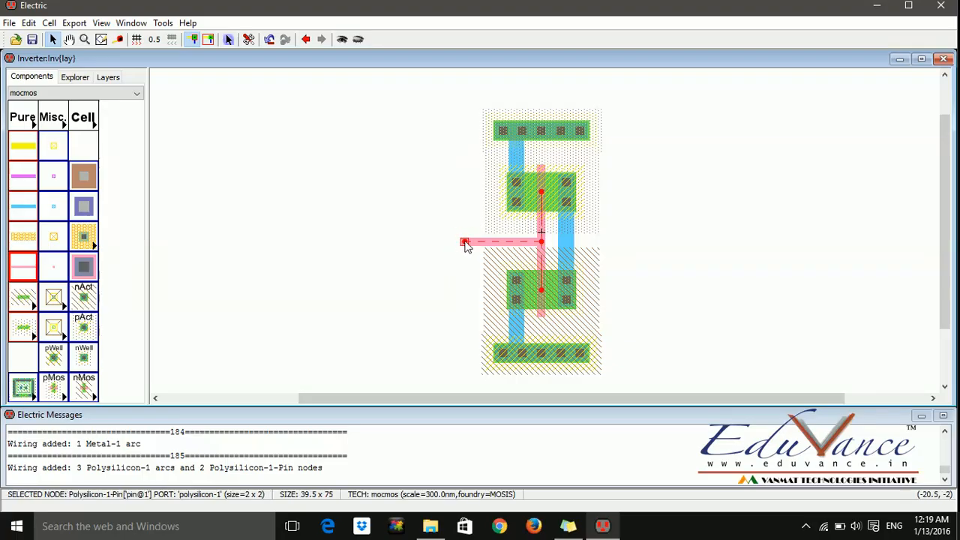
- Branch a Metal-1 output arc rightwards from the drain connection, ending in a pin outside the wells
click(564, 242)
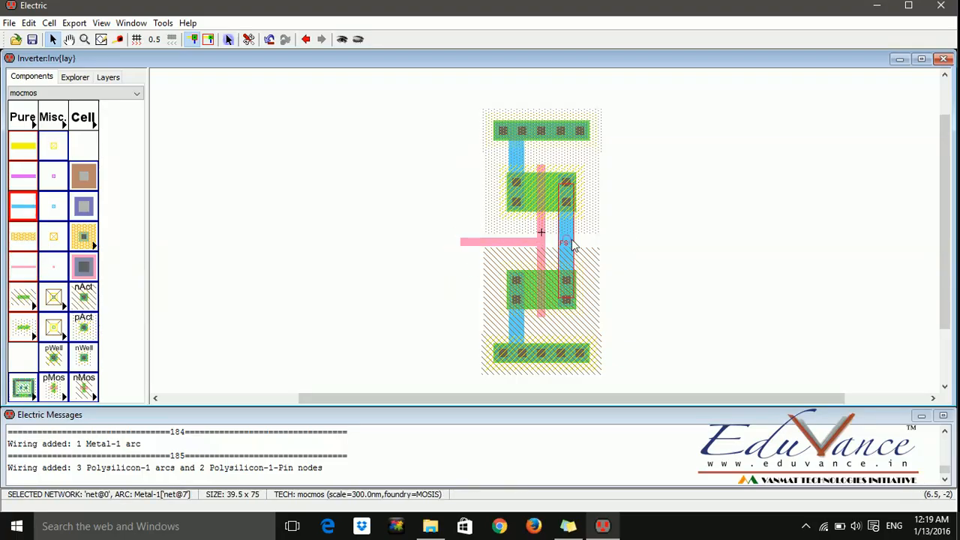
right_click(638, 238)
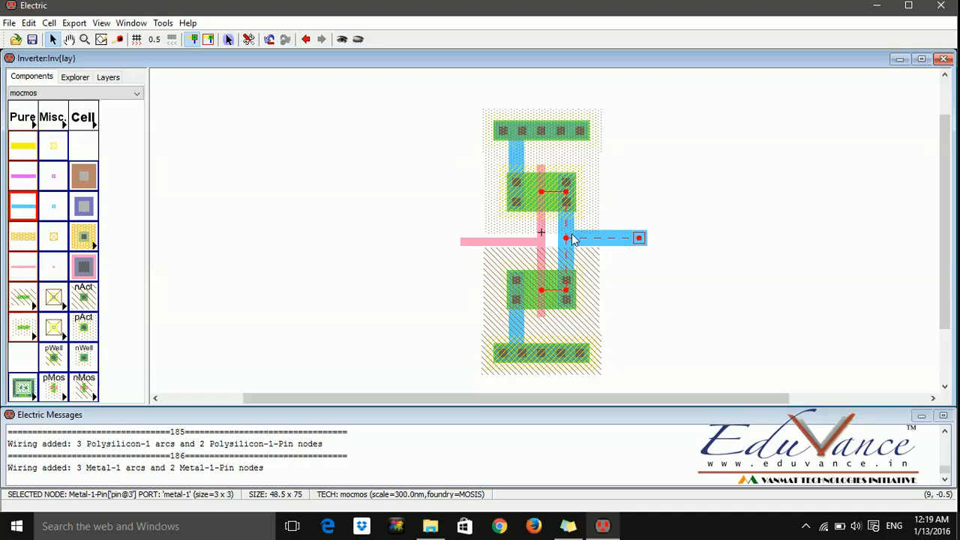
click(653, 282)
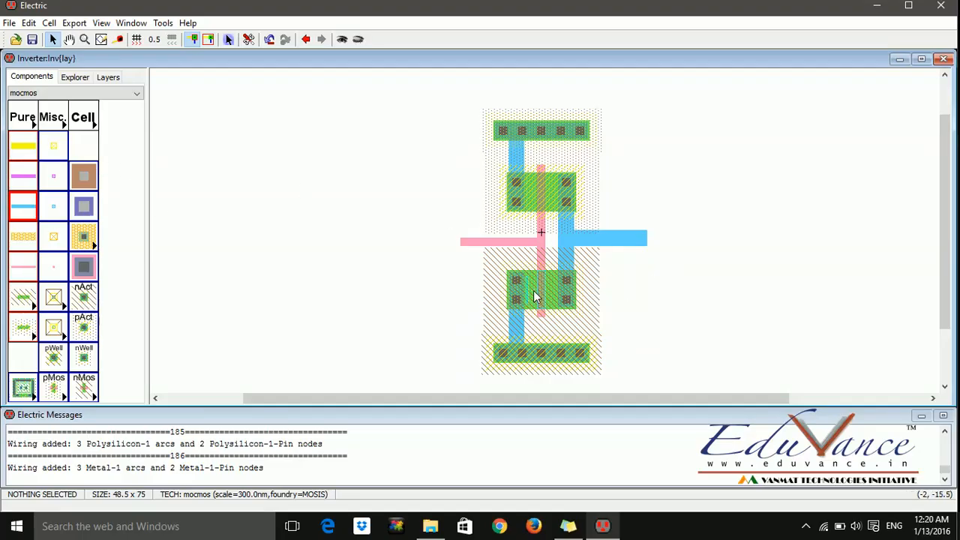
- Add a Spice model label to the pMOS transistor
click(546, 197)
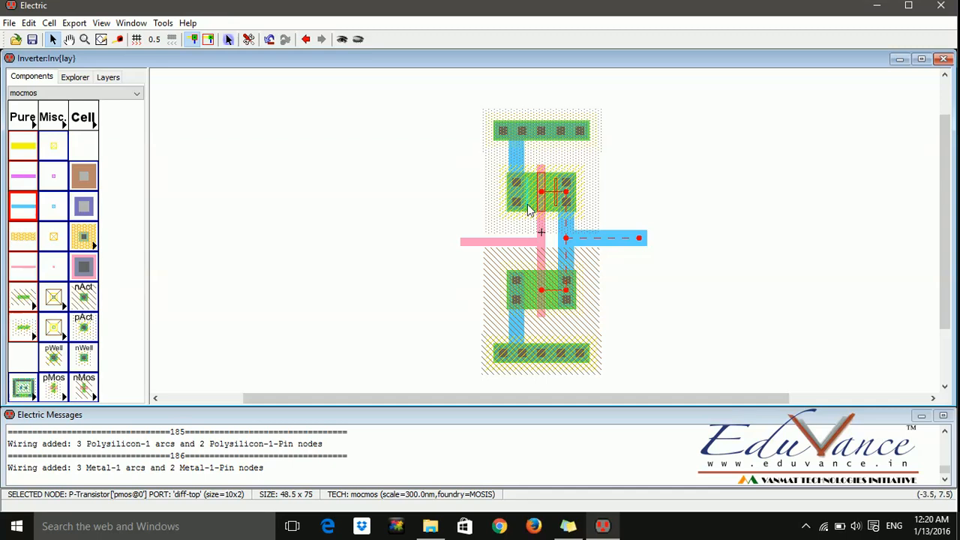
click(570, 202)
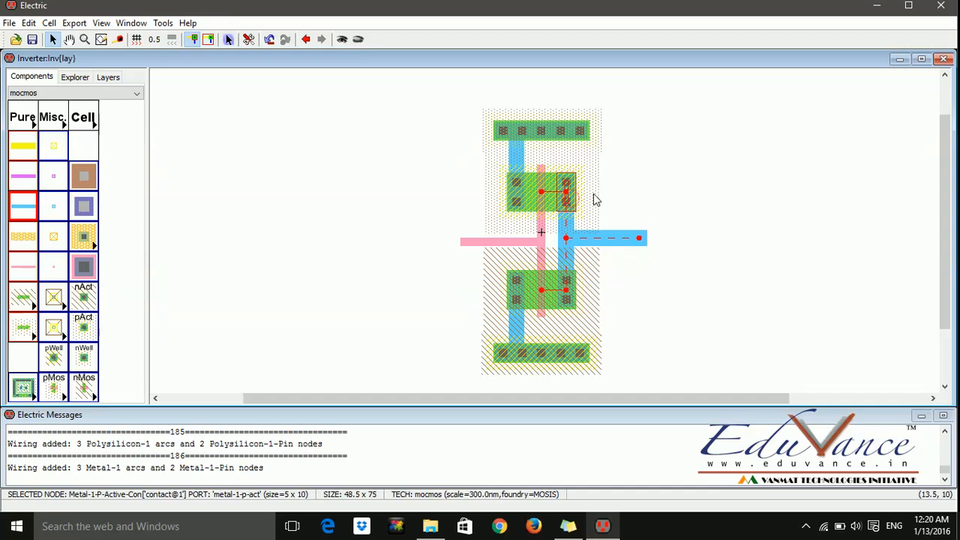
click(545, 208)
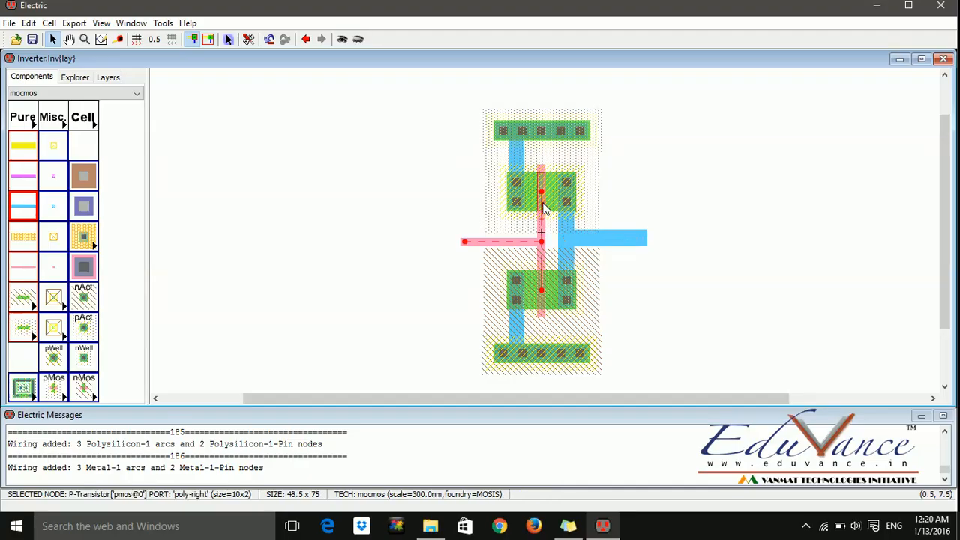
click(161, 24)
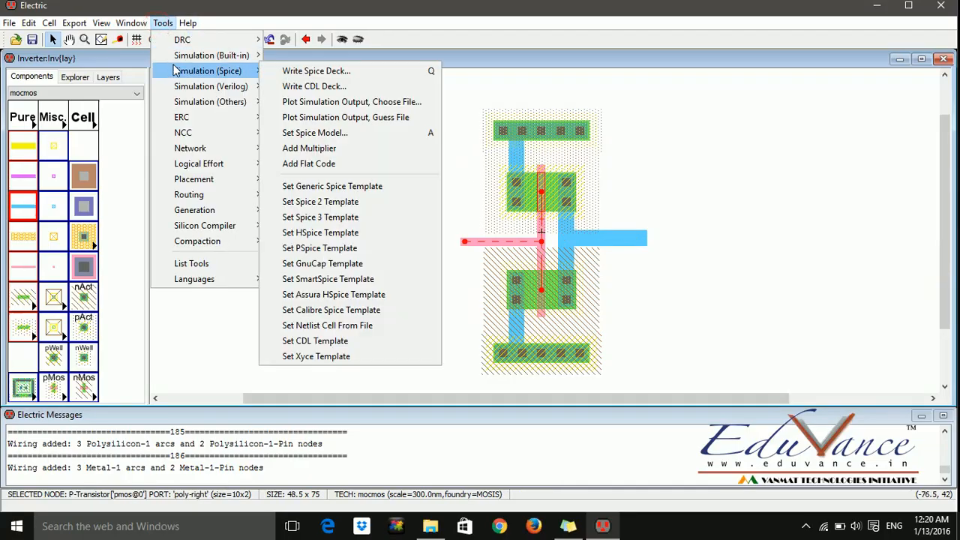
mouse_move(255, 71)
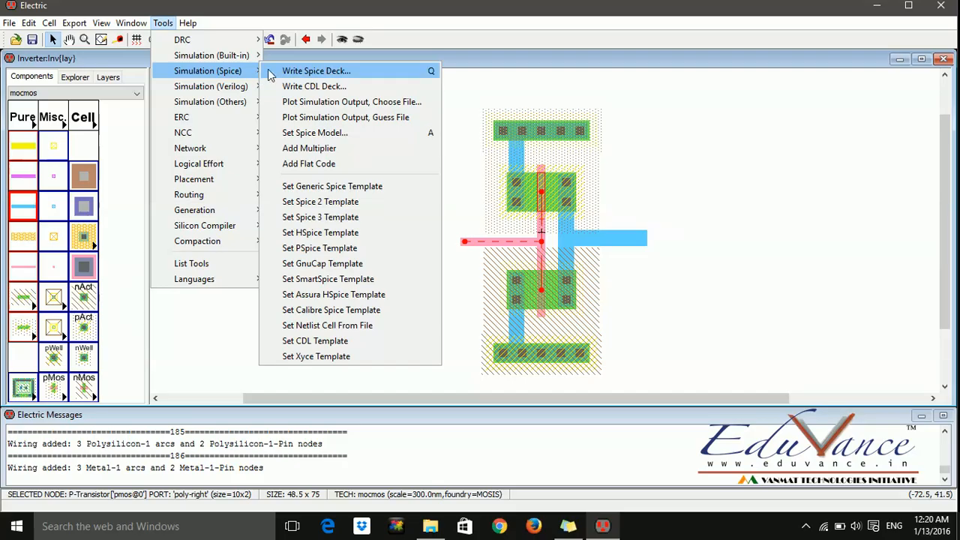
click(330, 133)
click(351, 171)
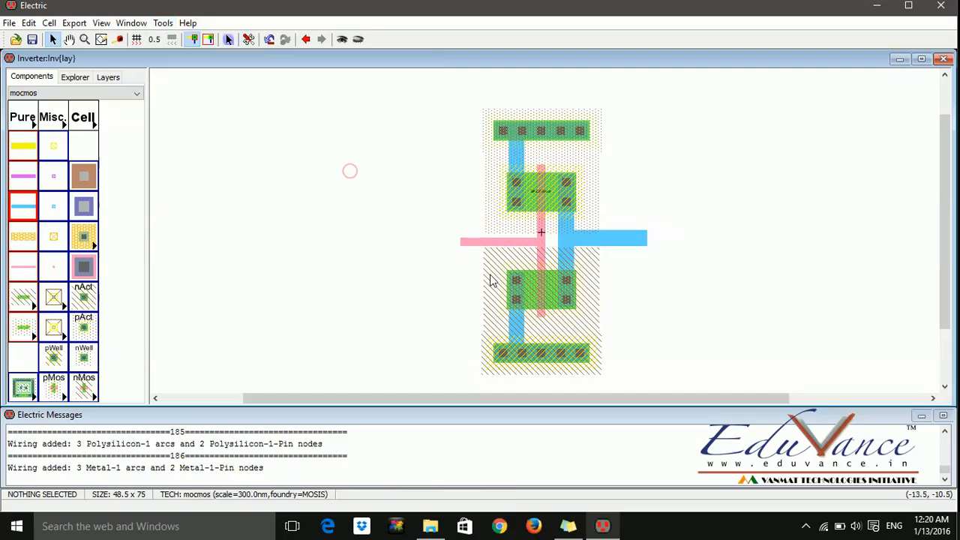
- Add a Spice model label to the nMOS transistor
click(543, 297)
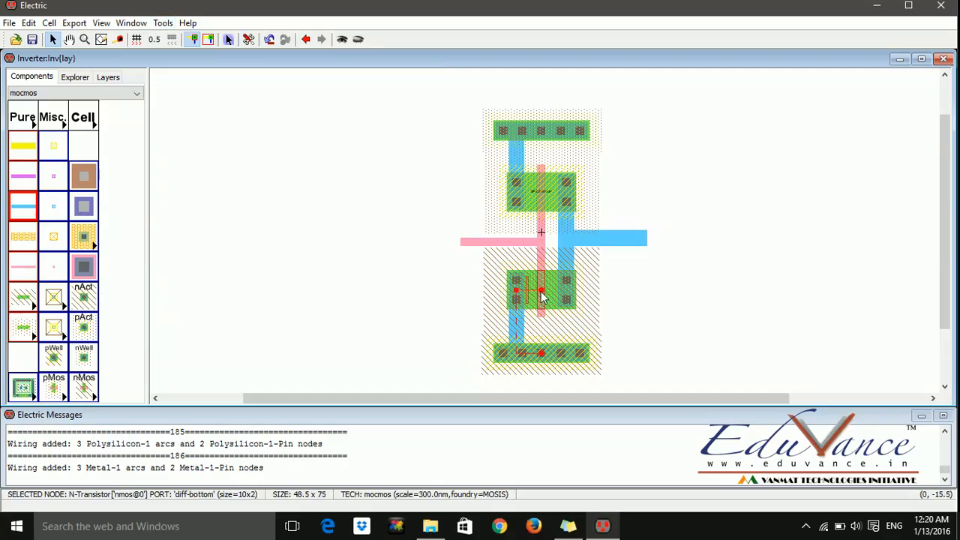
click(162, 23)
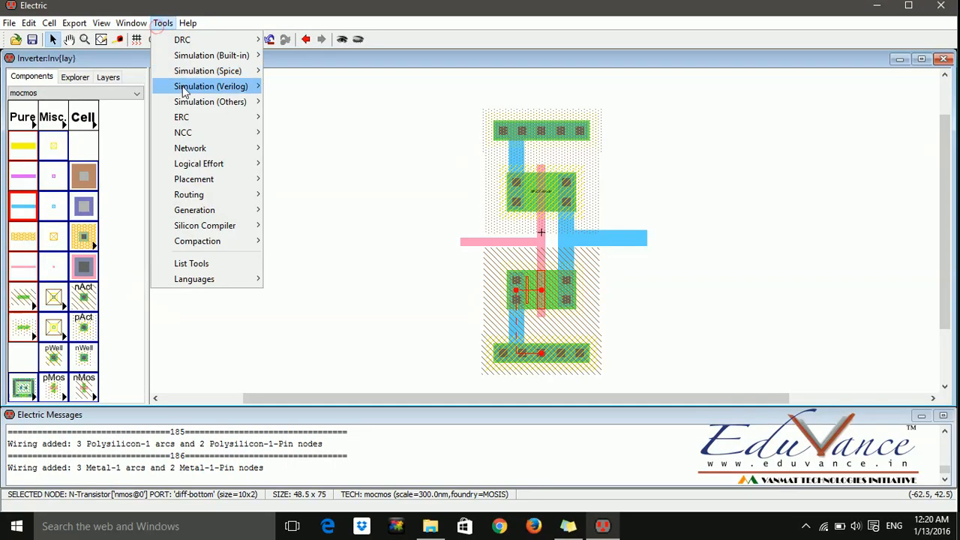
mouse_move(208, 71)
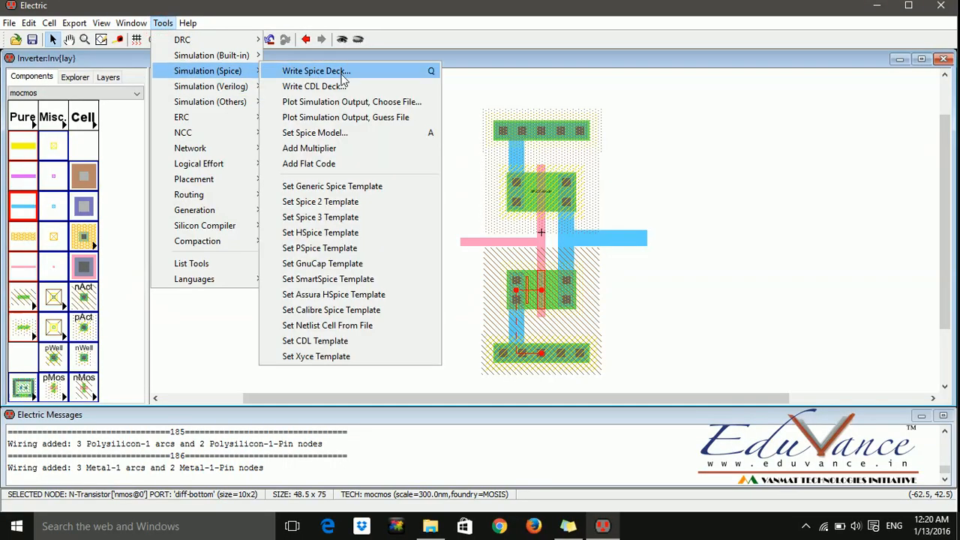
click(343, 131)
click(408, 288)
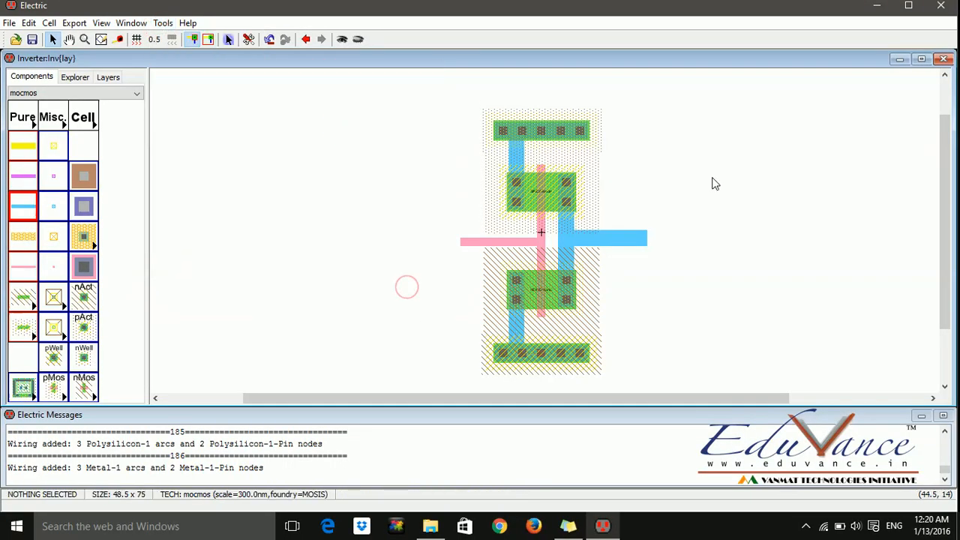
- Zoom in on the pMOS transistor so that its Spice model label can be selected
click(86, 42)
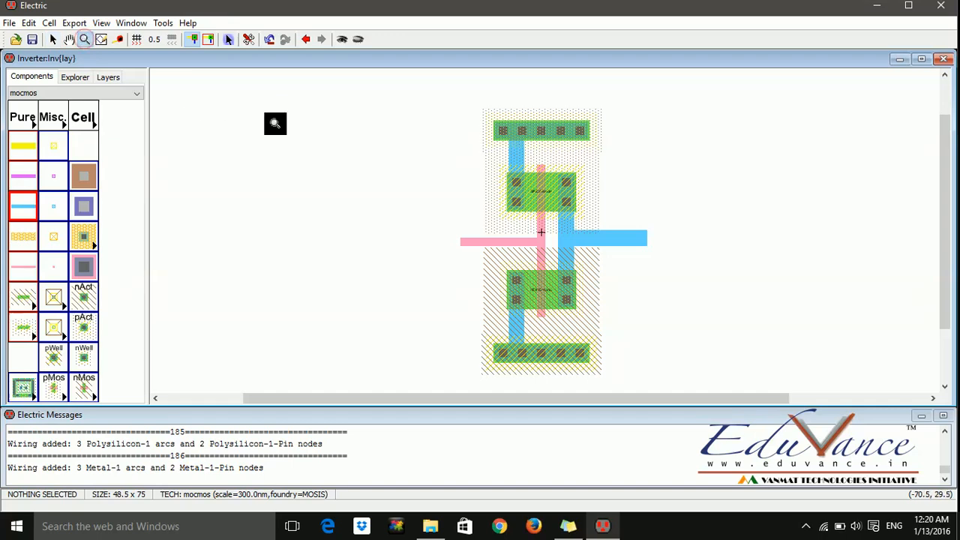
drag(493, 159, 592, 222)
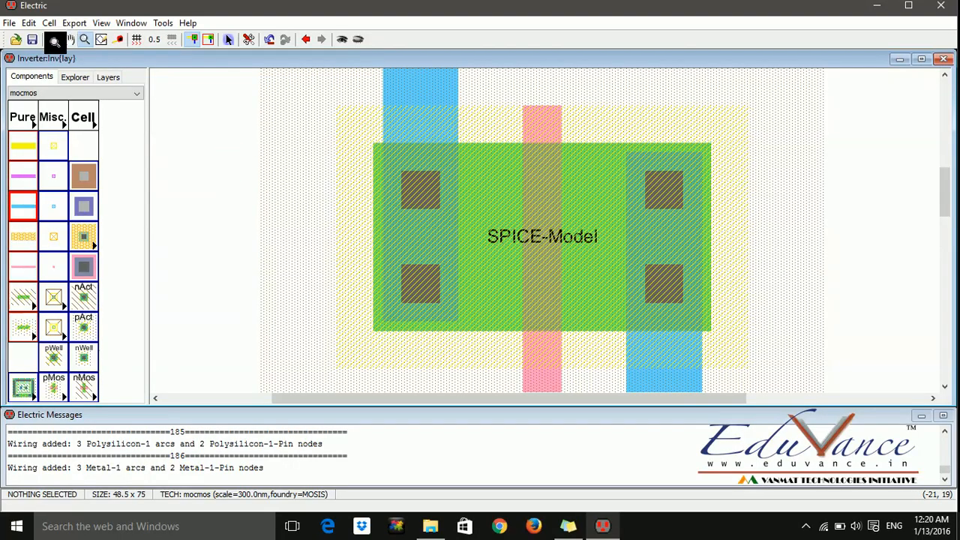
click(52, 39)
click(503, 236)
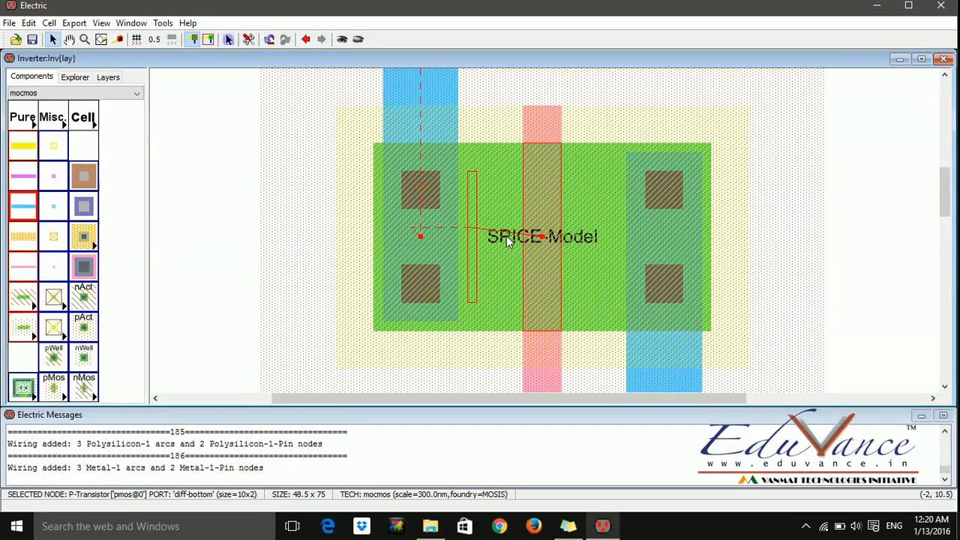
click(507, 239)
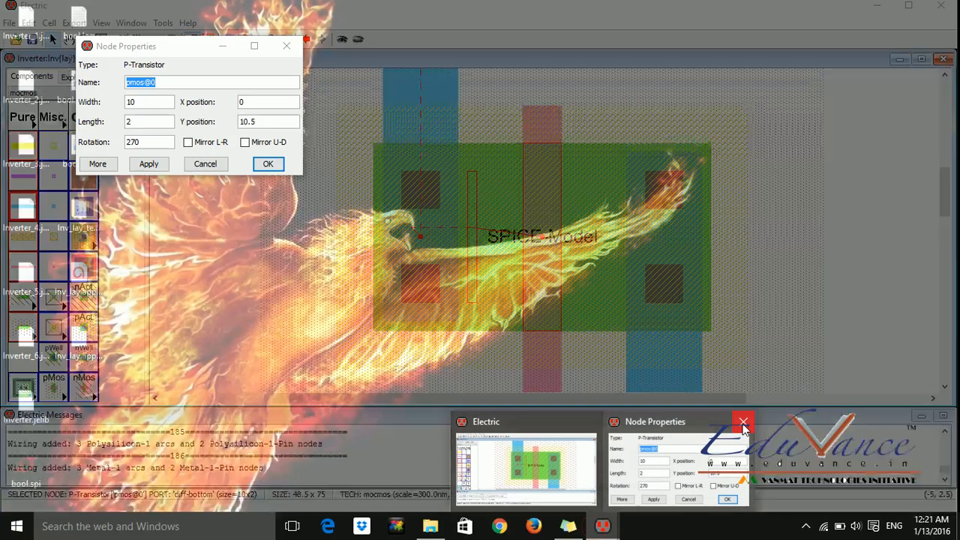
click(741, 420)
click(446, 349)
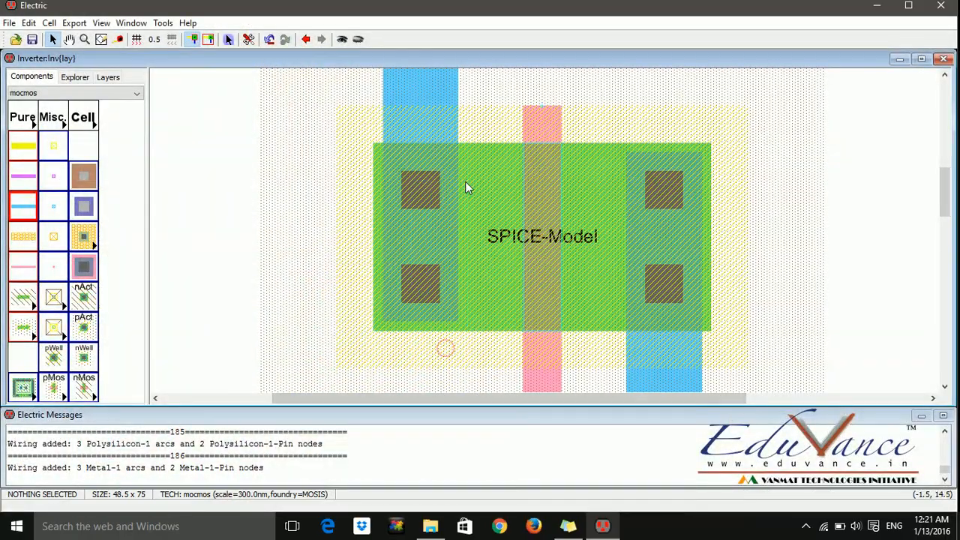
- Change the pMOS transistor's Spice model text to PMOS and set its text size to 3 units
click(506, 237)
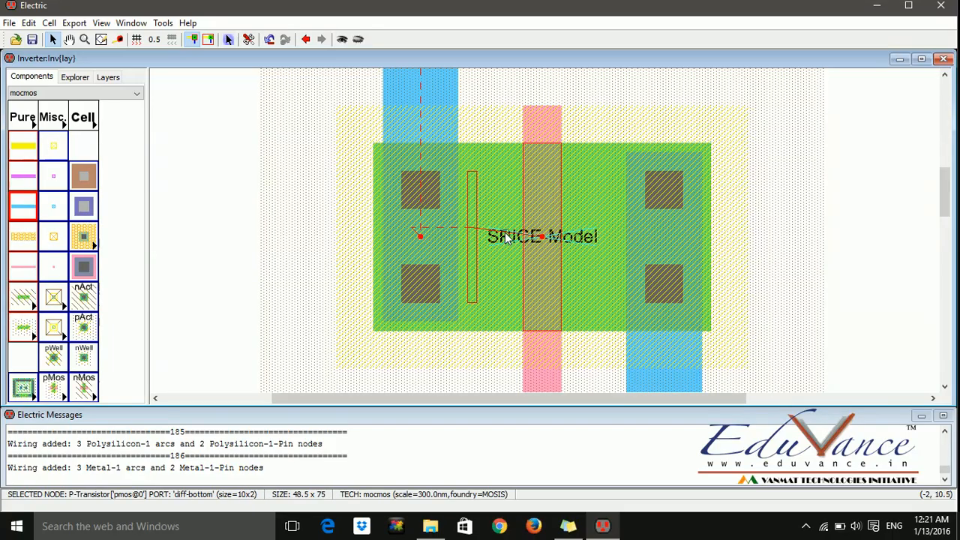
click(507, 237)
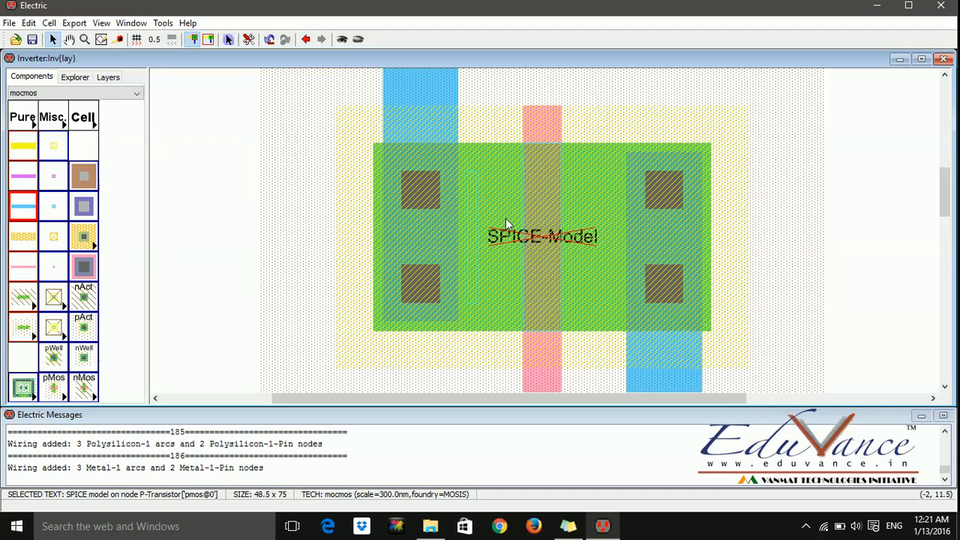
double_click(550, 240)
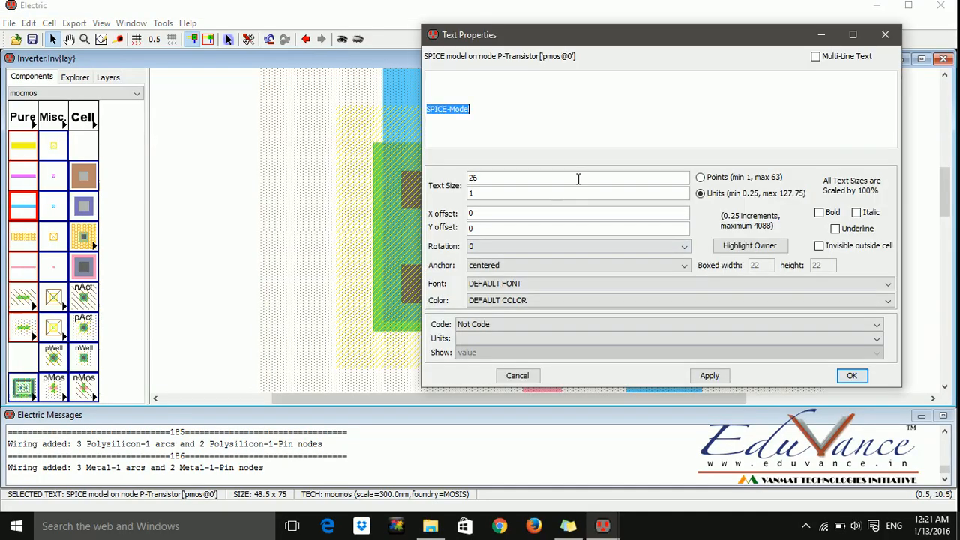
text(PMOS)
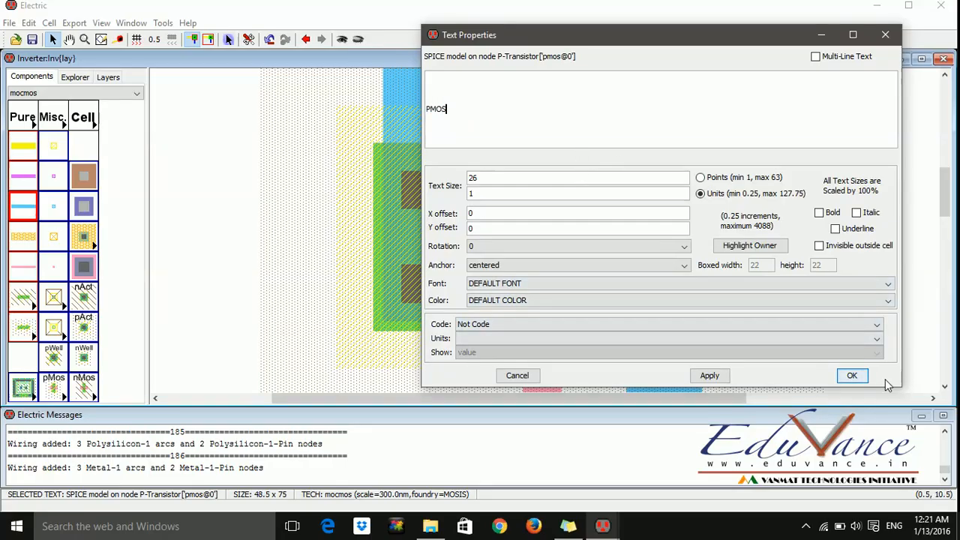
click(547, 197)
key(BackSpace)
click(852, 376)
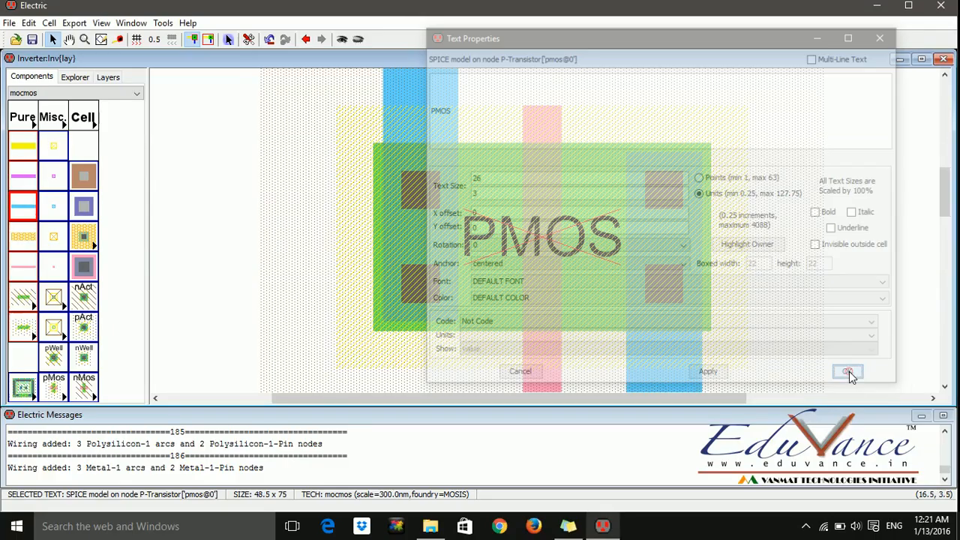
click(848, 258)
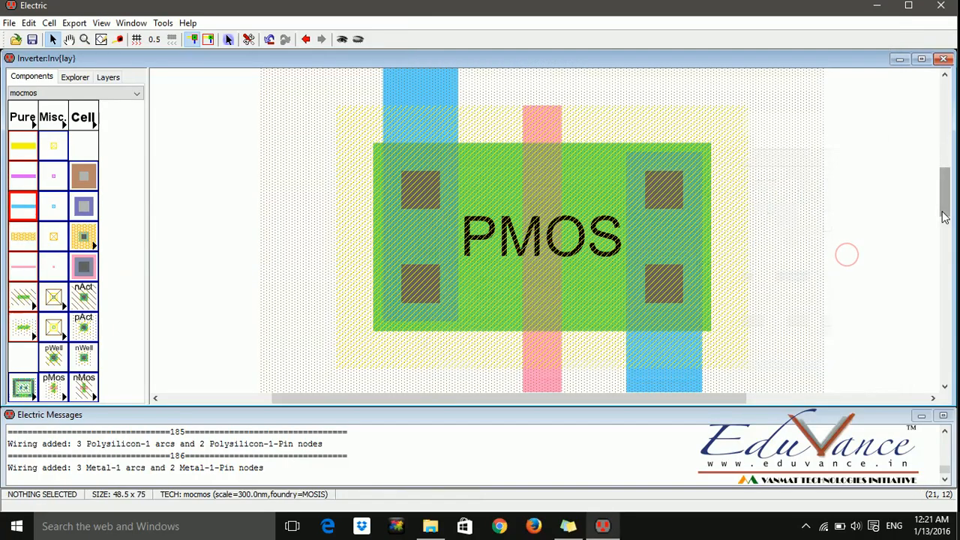
- Change the nMOS transistor's Spice model text to NMOS and set its text size to 3 units
drag(947, 214, 947, 293)
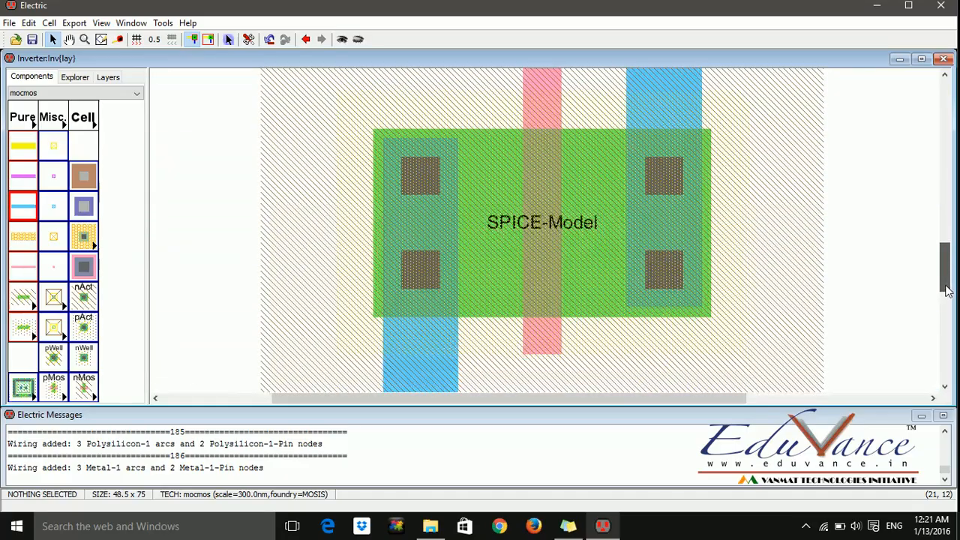
click(585, 231)
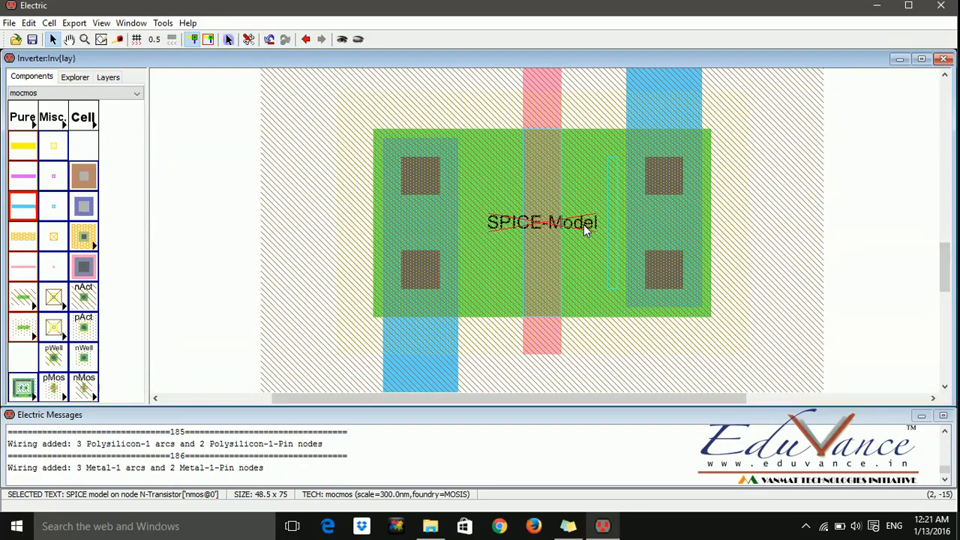
double_click(586, 230)
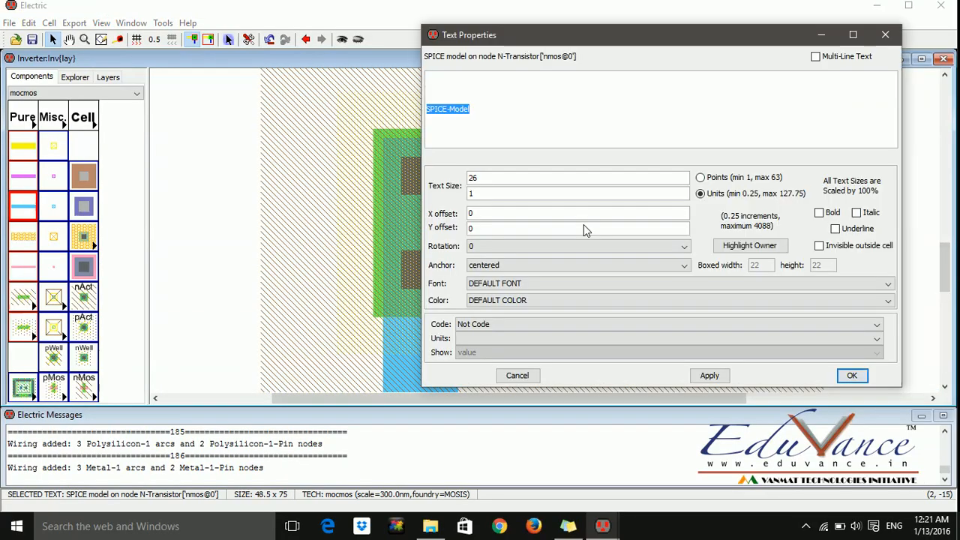
text(NMOS)
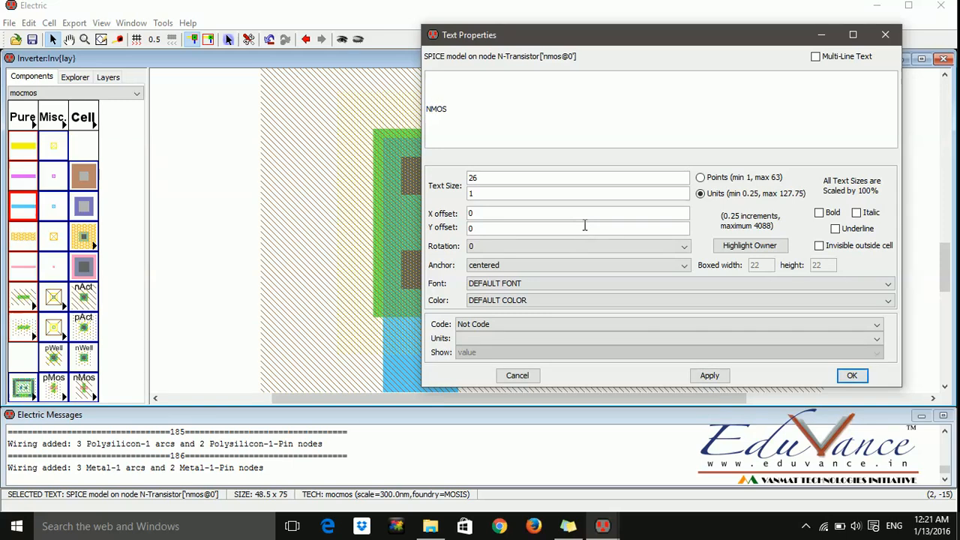
click(532, 193)
key(BackSpace)
text(3)
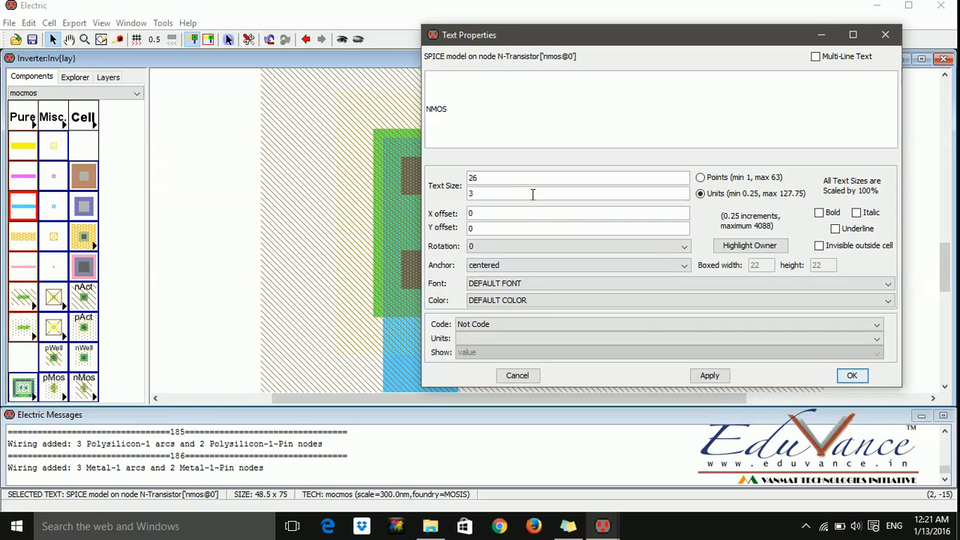
click(851, 375)
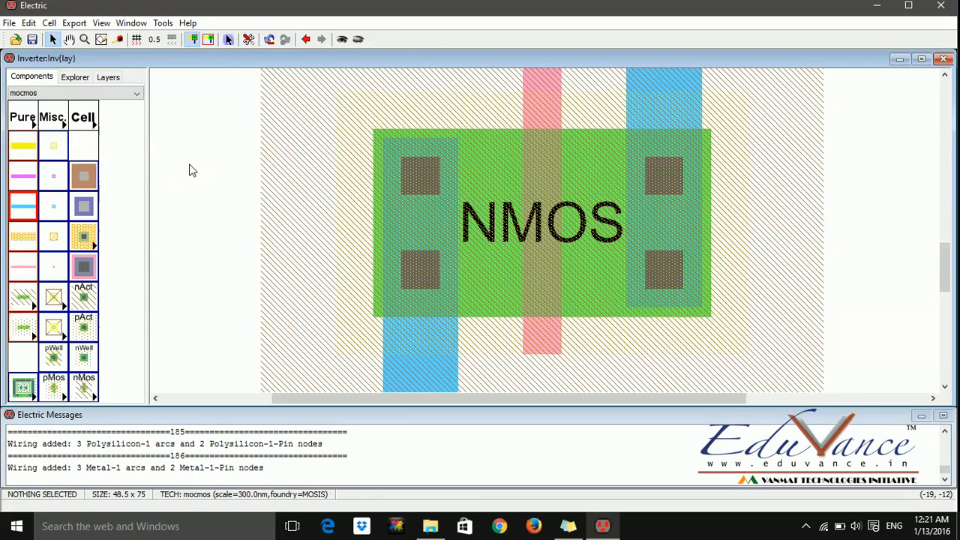
- Create an export named vdd on the N-well contact above the pMOS transistor
click(128, 25)
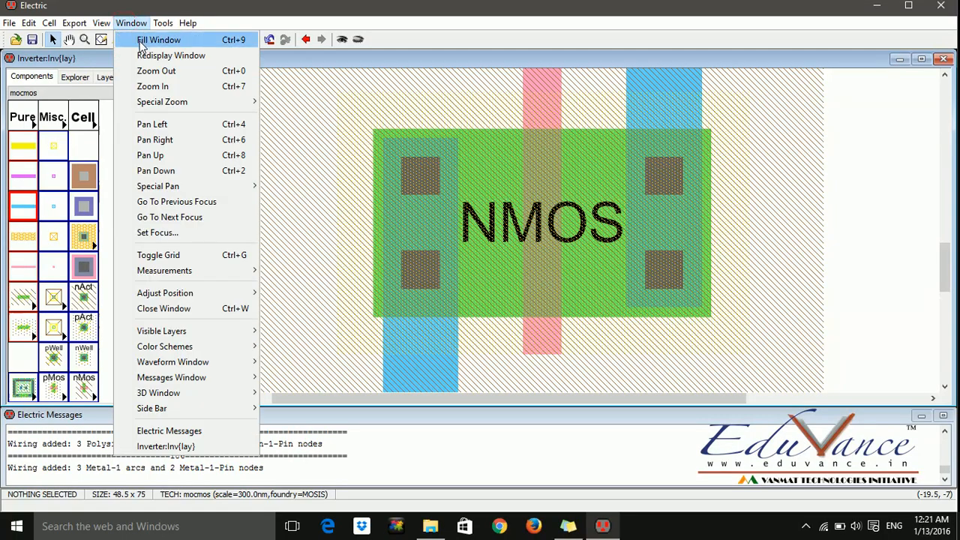
click(142, 42)
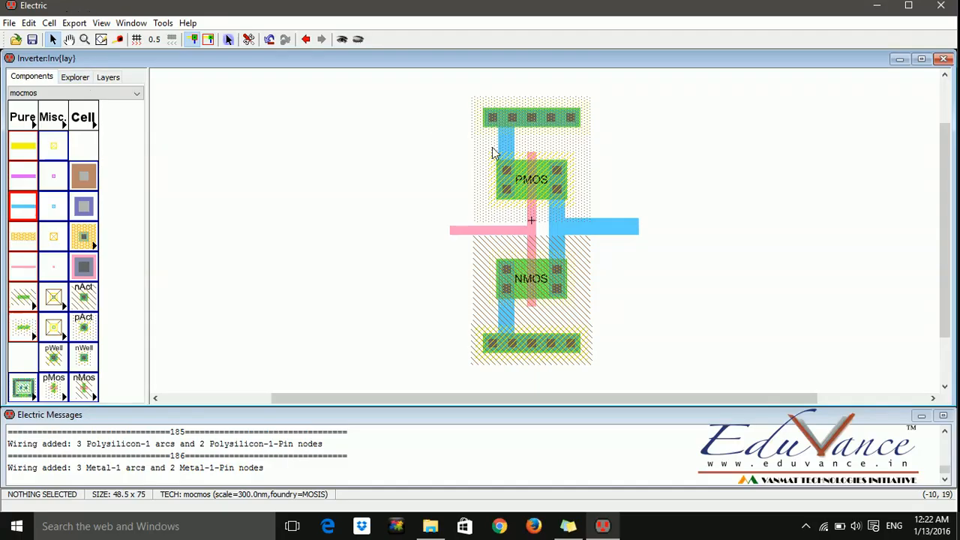
click(534, 122)
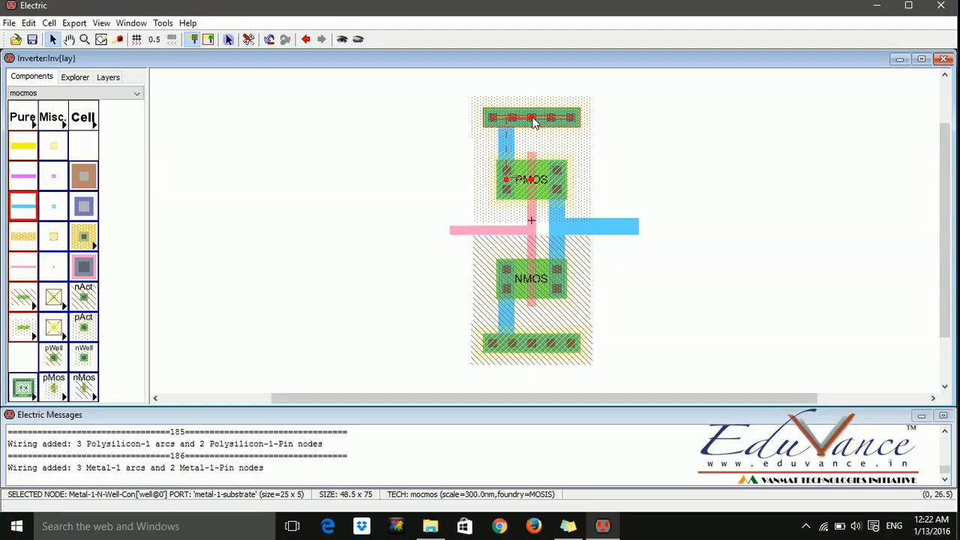
key(ctrl+e)
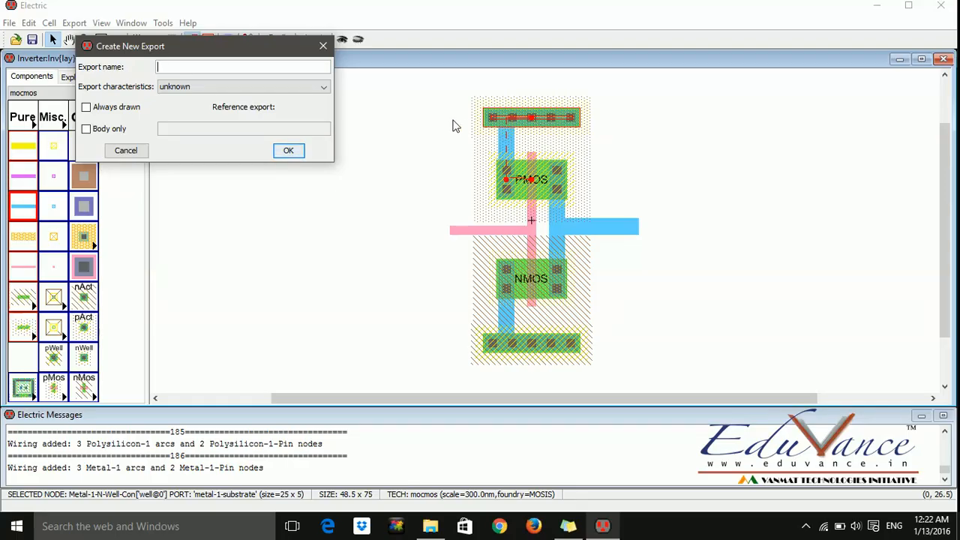
text(vdd)
key(Return)
click(454, 118)
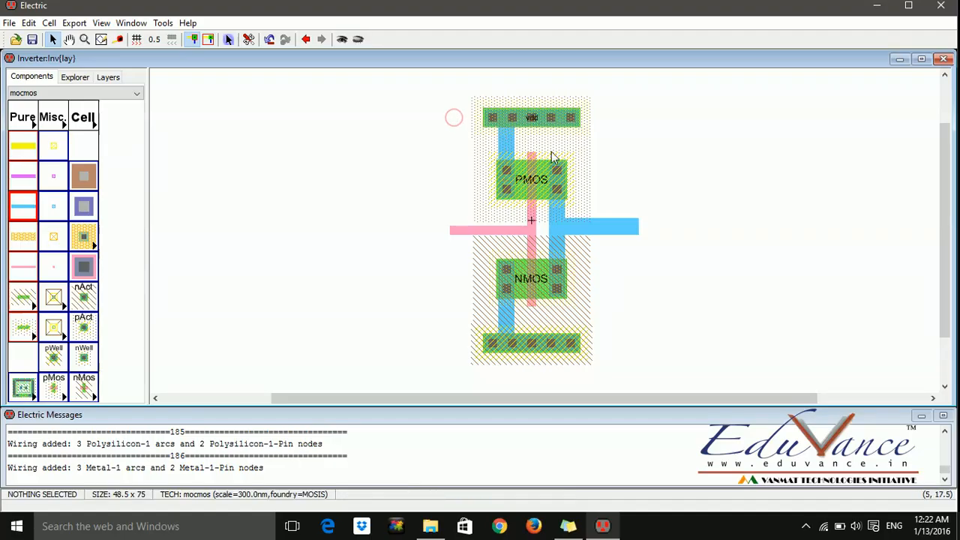
- Create an export named gnd on the P-well contact below the nMOS transistor
click(528, 344)
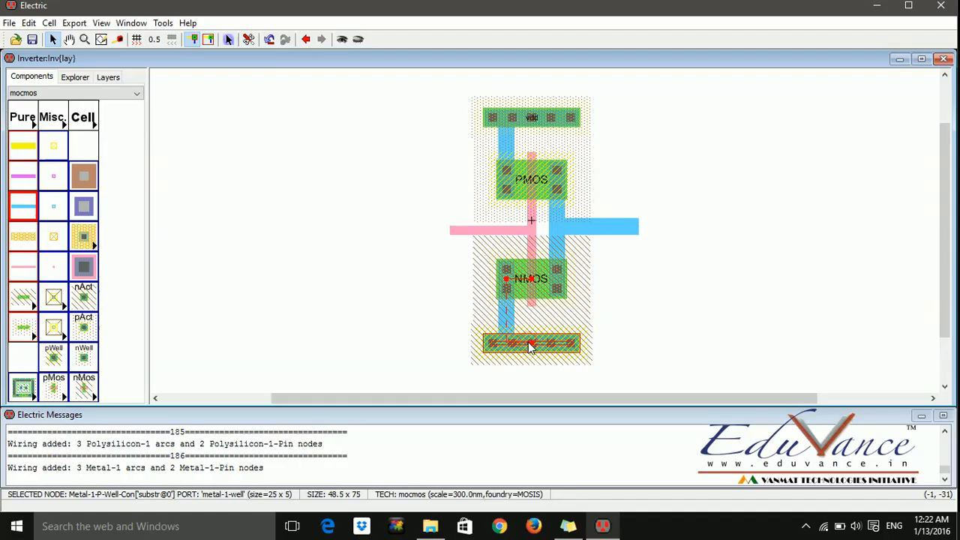
key(ctrl+e)
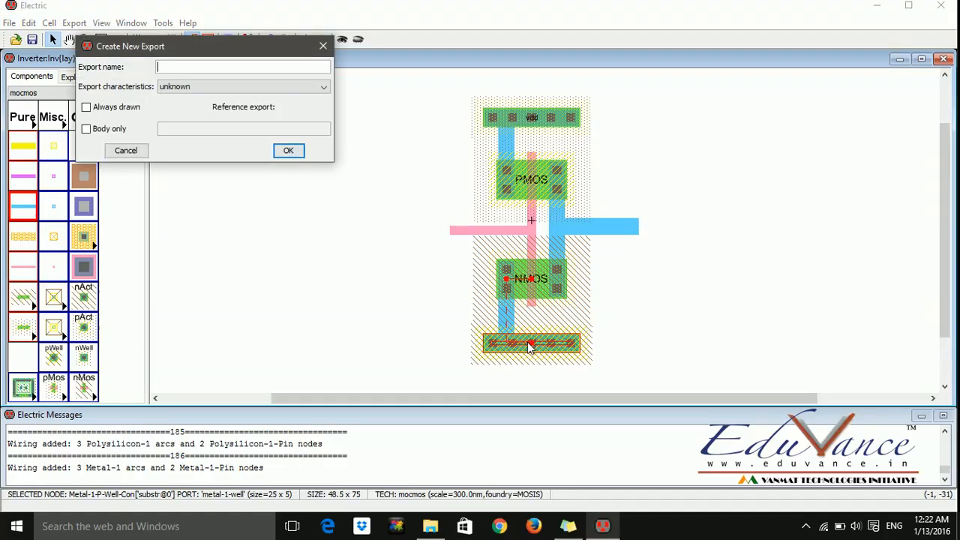
text(gnd)
key(Return)
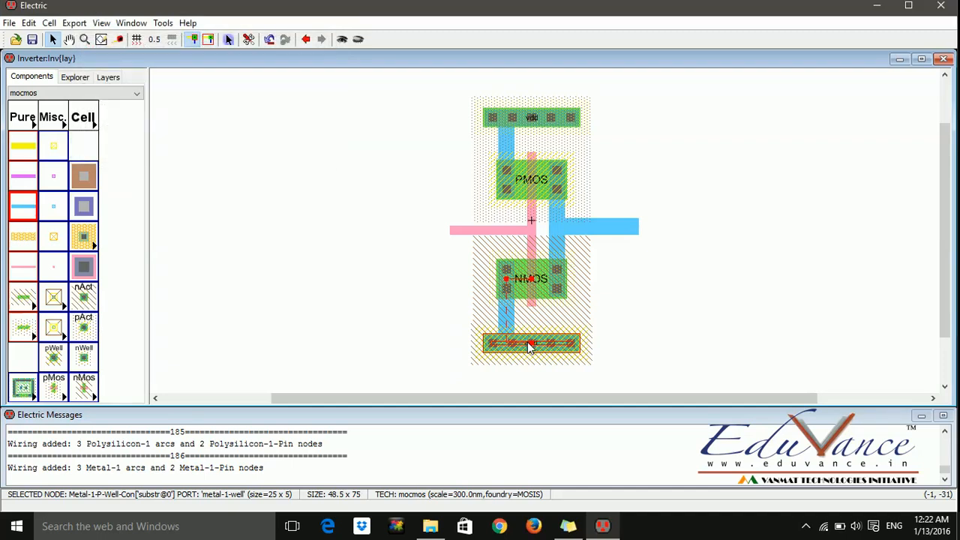
click(441, 343)
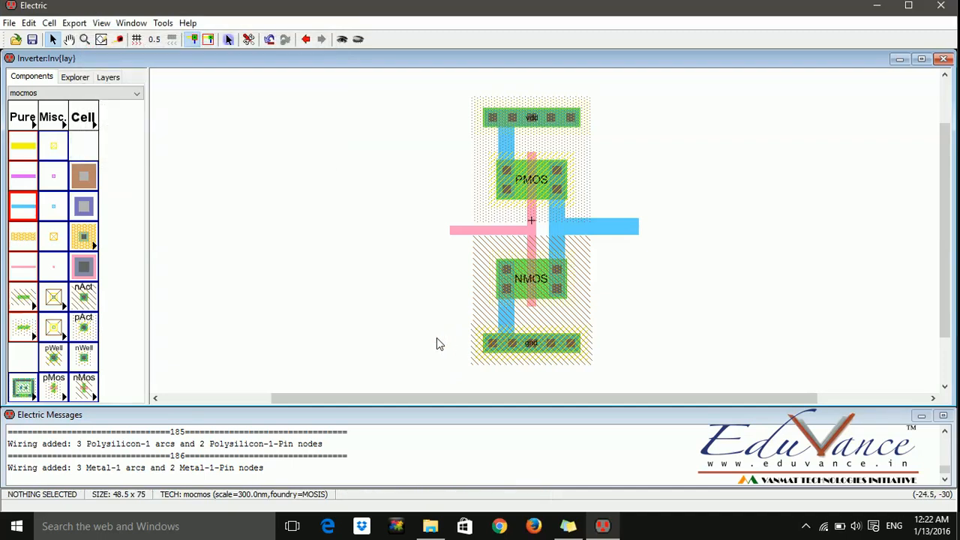
- Move the Polysilicon-1 input pin 4 units inward and lower the Metal-1 output pin by 1.5 units
click(453, 231)
drag(456, 235, 472, 234)
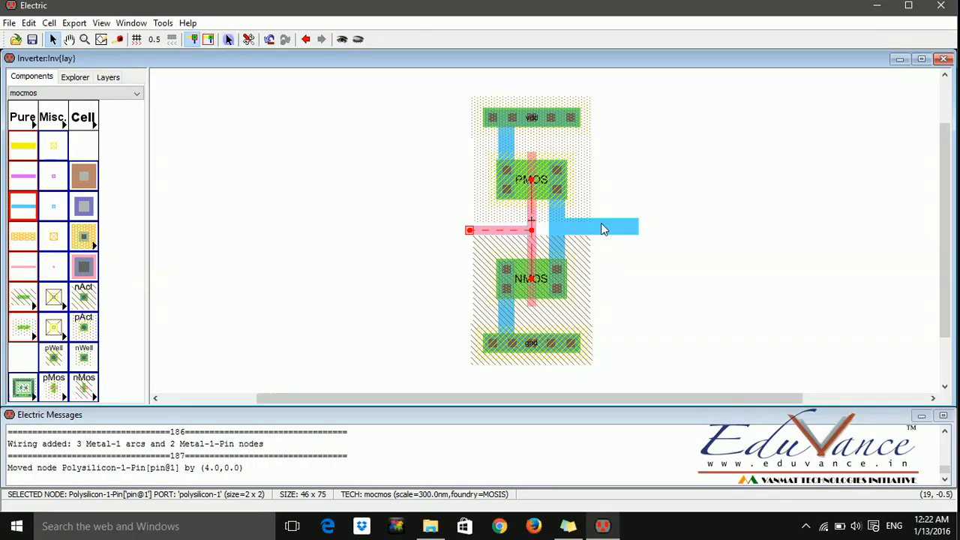
drag(632, 228, 632, 230)
click(659, 262)
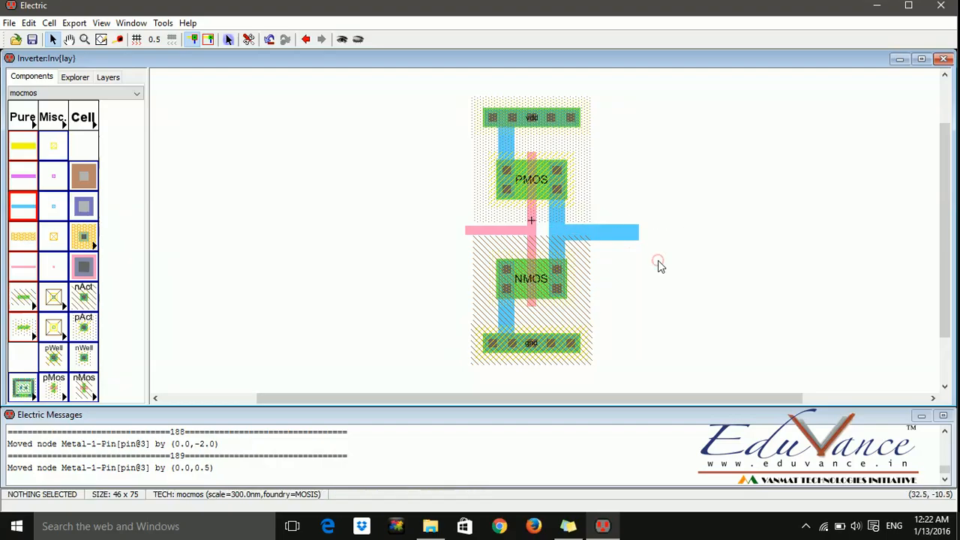
- Place a Metal-1-Polysilicon-1 contact just left of the input arc's end, level with the arc
click(83, 270)
click(82, 270)
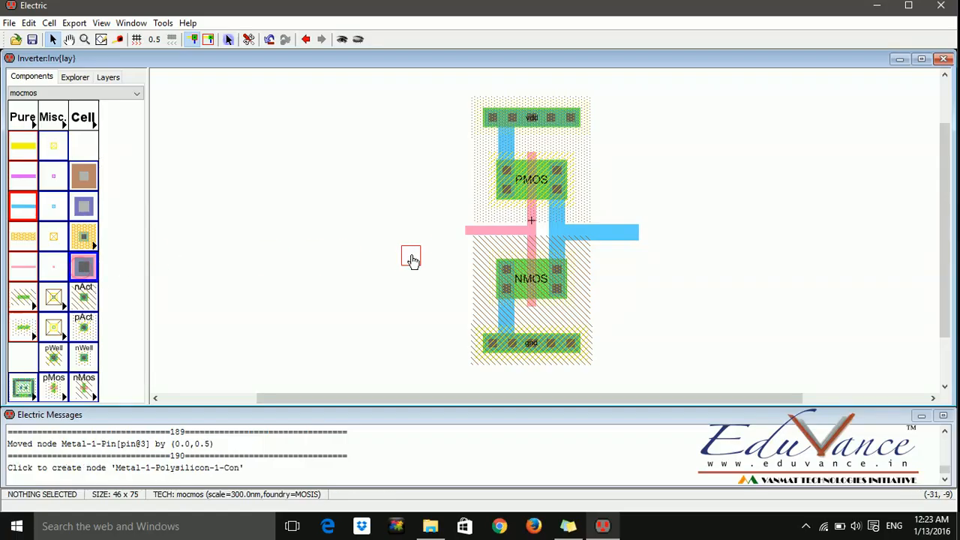
click(443, 233)
click(440, 291)
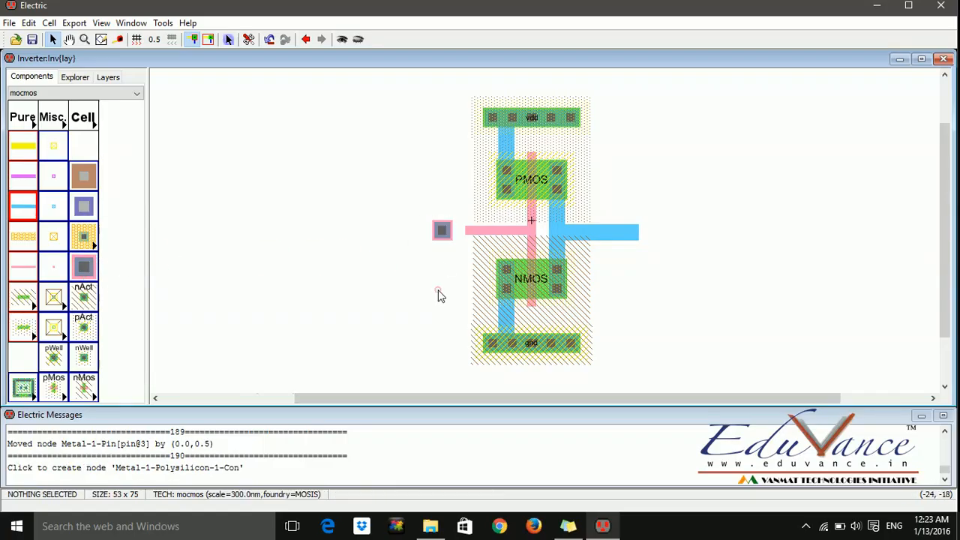
- Try wiring the Polysilicon-1 input pin to the Metal-1-Polysilicon-1 contact, starting from either end, and undo the added wiring each time
click(469, 231)
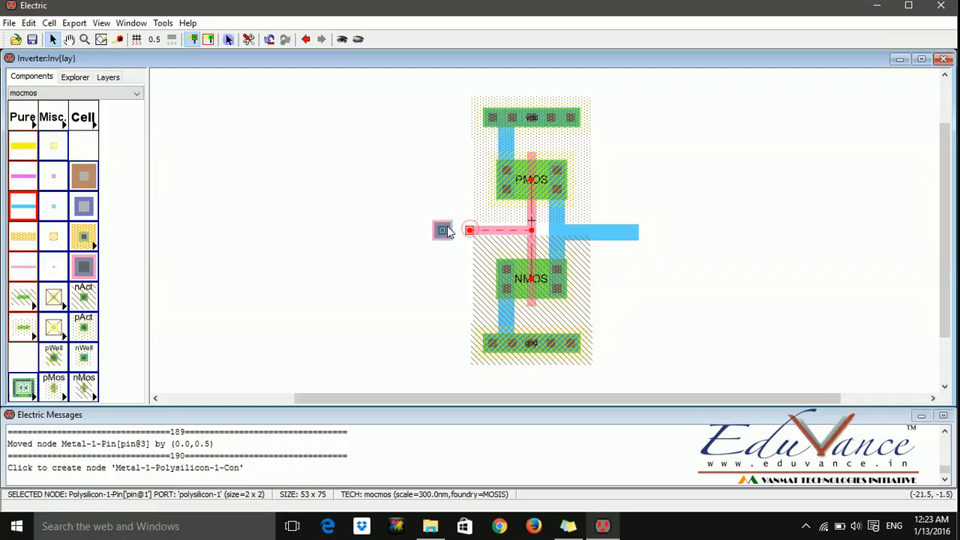
shift+click(446, 232)
right_click(445, 232)
click(442, 269)
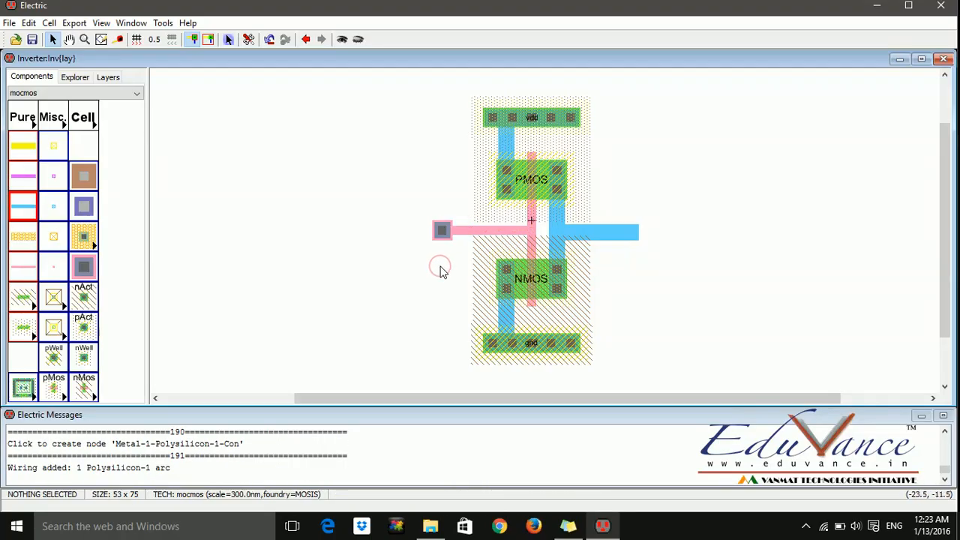
key(ctrl+z)
click(446, 232)
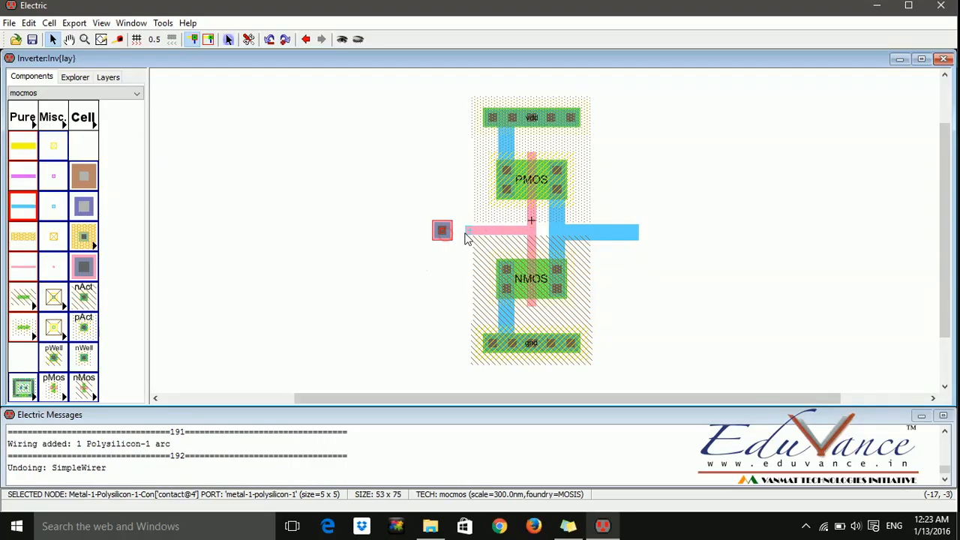
right_click(466, 235)
key(ctrl+z)
- Try raising the Metal-1-Polysilicon-1 contact by 0.5 units and wiring the input pin to it, and undo the wiring
drag(443, 233, 443, 231)
click(469, 231)
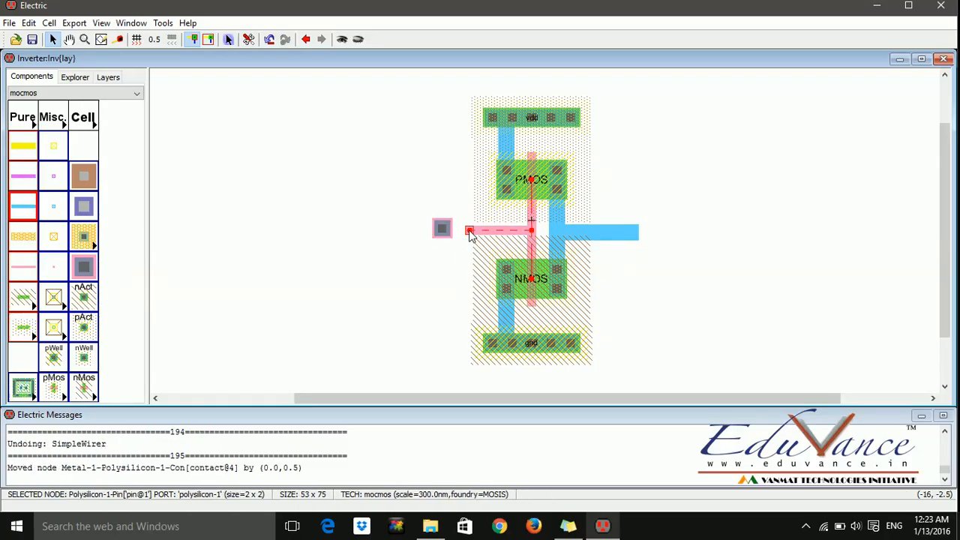
right_click(450, 230)
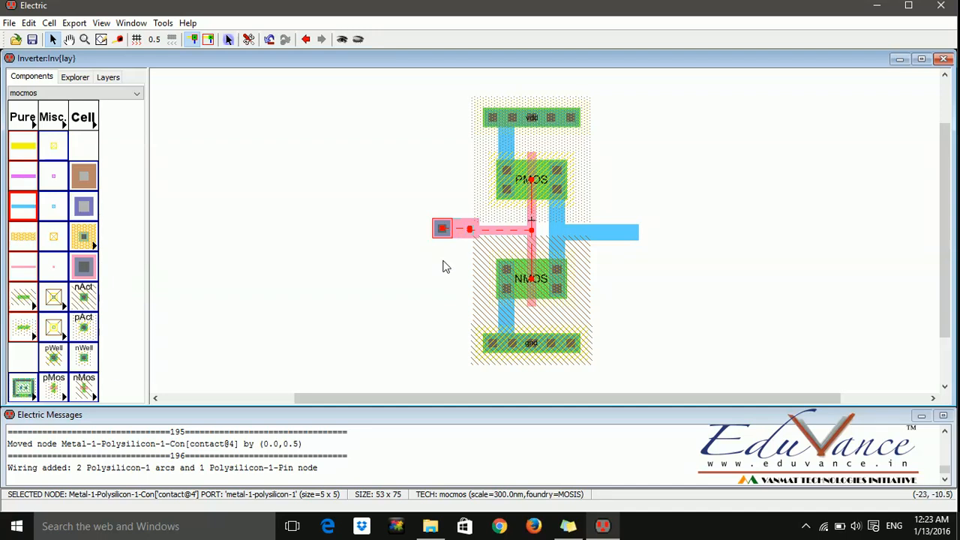
key(ctrl+z)
- Lower the Metal-1-Polysilicon-1 contact by 0.5 units and connect it to the input pin with a Polysilicon-1 arc
drag(443, 239, 443, 240)
click(443, 264)
click(469, 230)
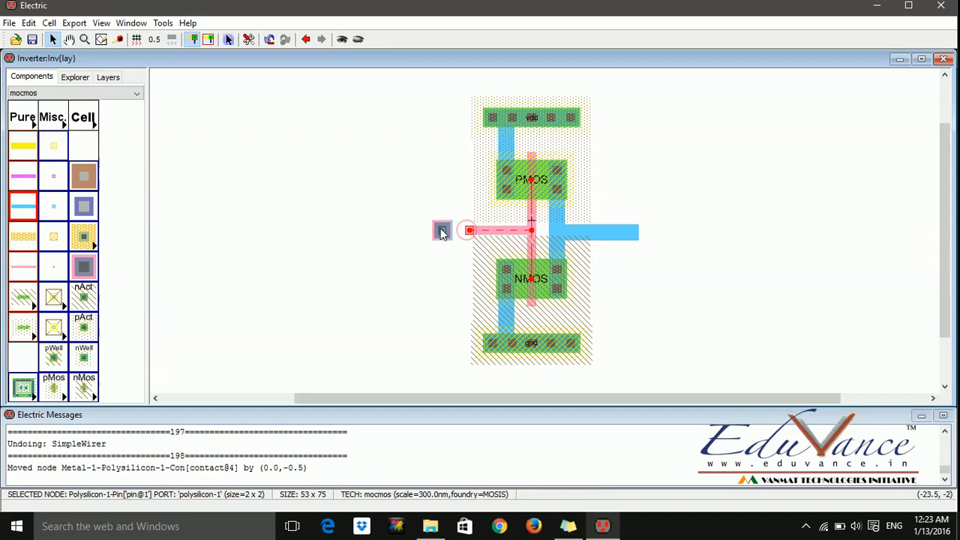
right_drag(442, 233, 442, 232)
click(429, 268)
- Try moving the Metal-1-Polysilicon-1 contact 11 units toward the transistors and undo the move
click(443, 235)
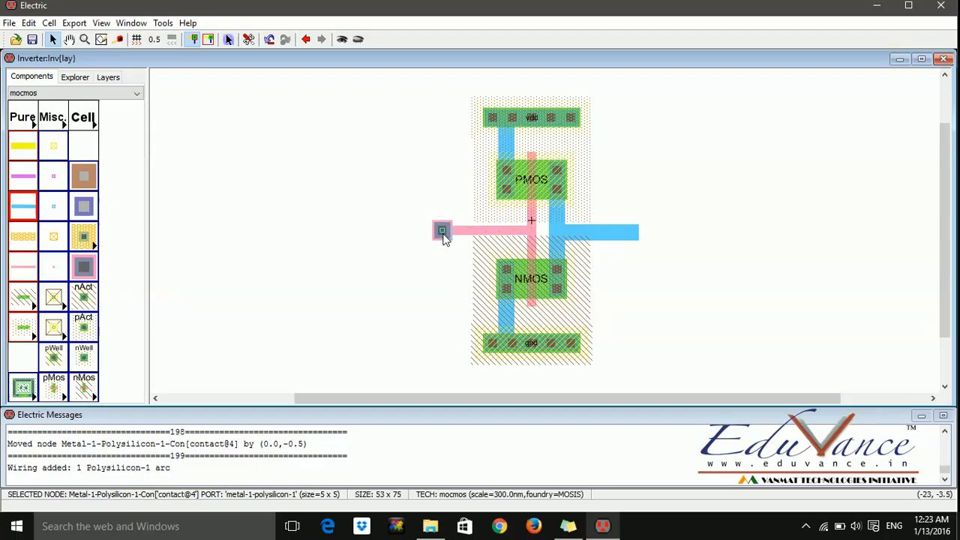
drag(444, 235, 488, 238)
key(ctrl+z)
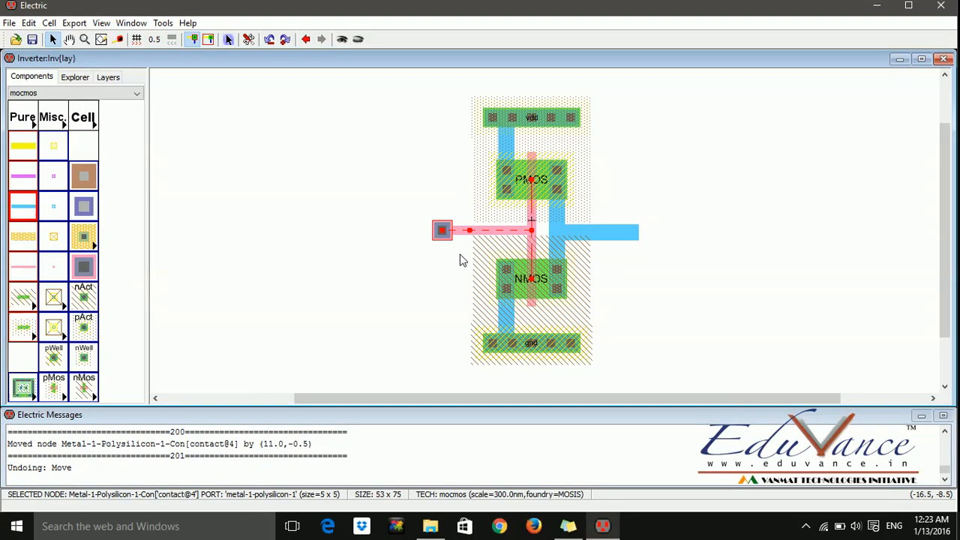
click(420, 260)
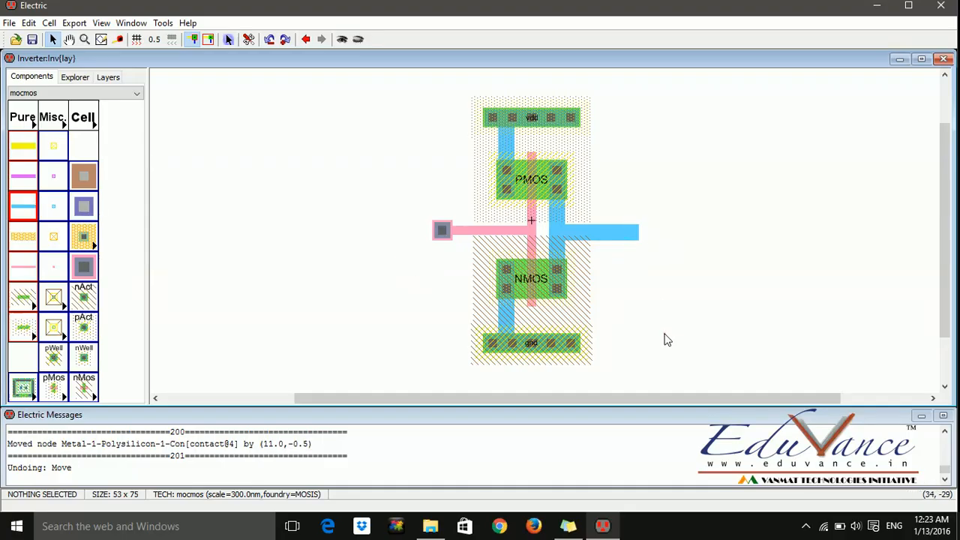
- Create an export named in on the Metal-1-Polysilicon-1 contact at the end of the input arc
click(442, 232)
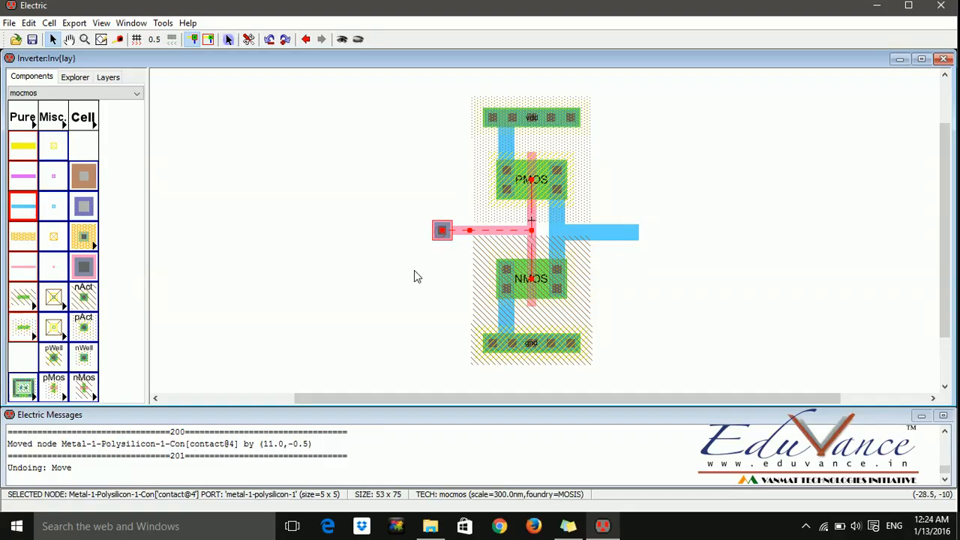
key(ctrl+e)
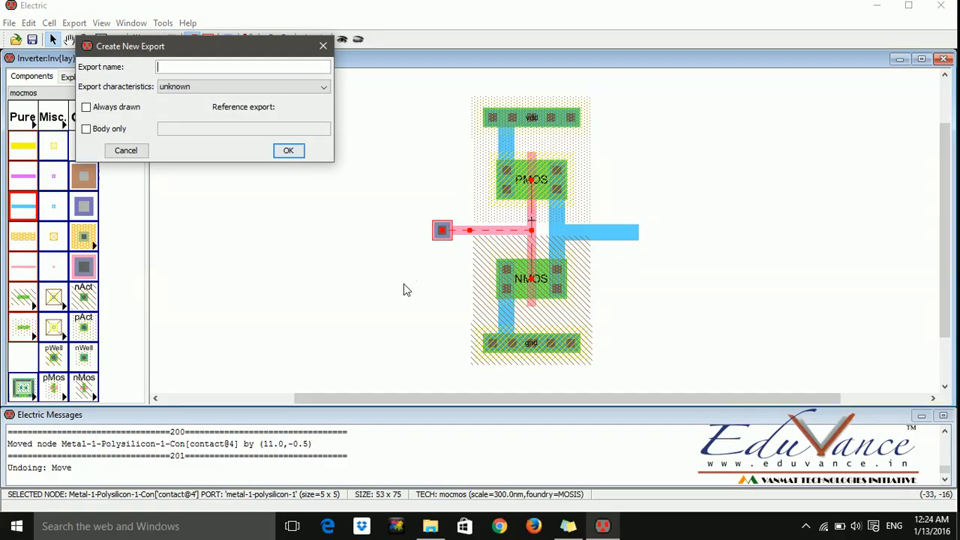
text(in)
key(Return)
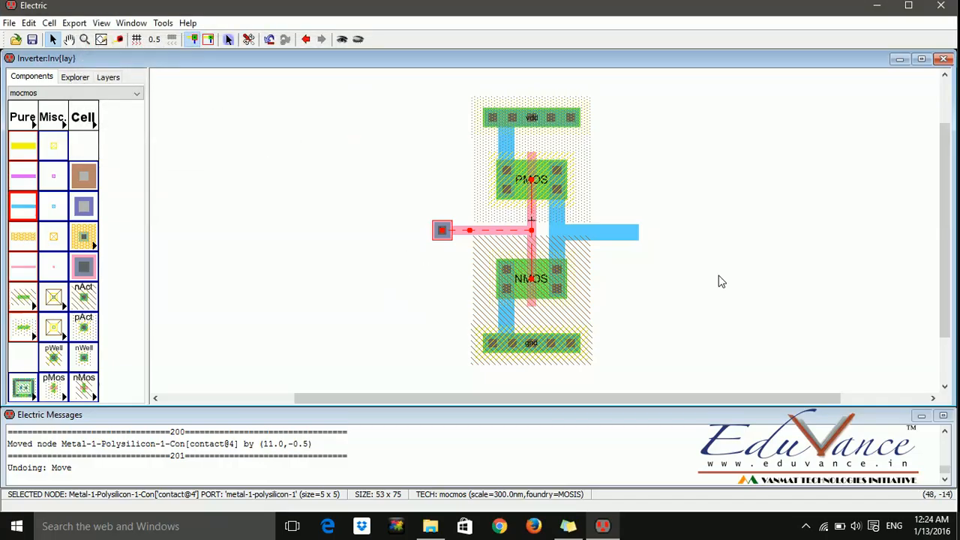
click(643, 292)
click(633, 233)
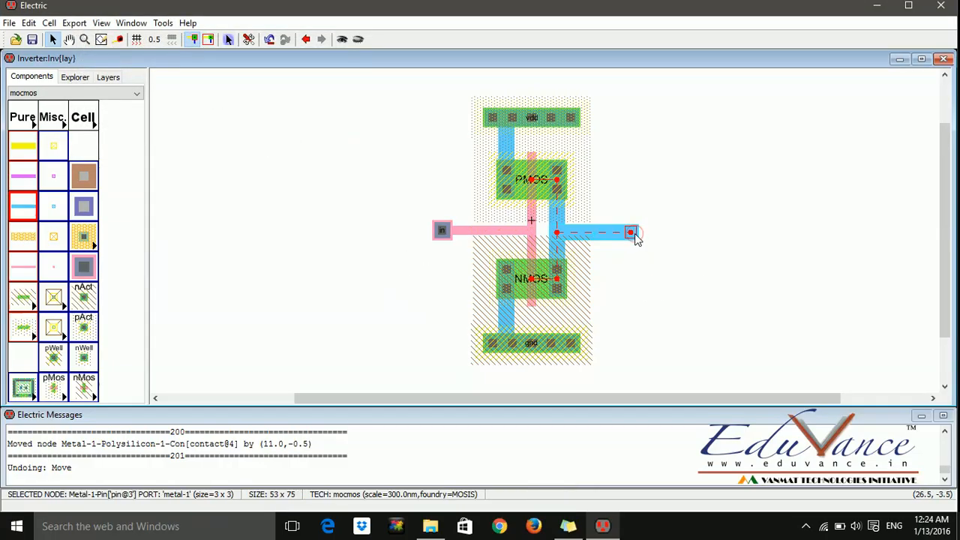
key(ctrl+e)
text(out)
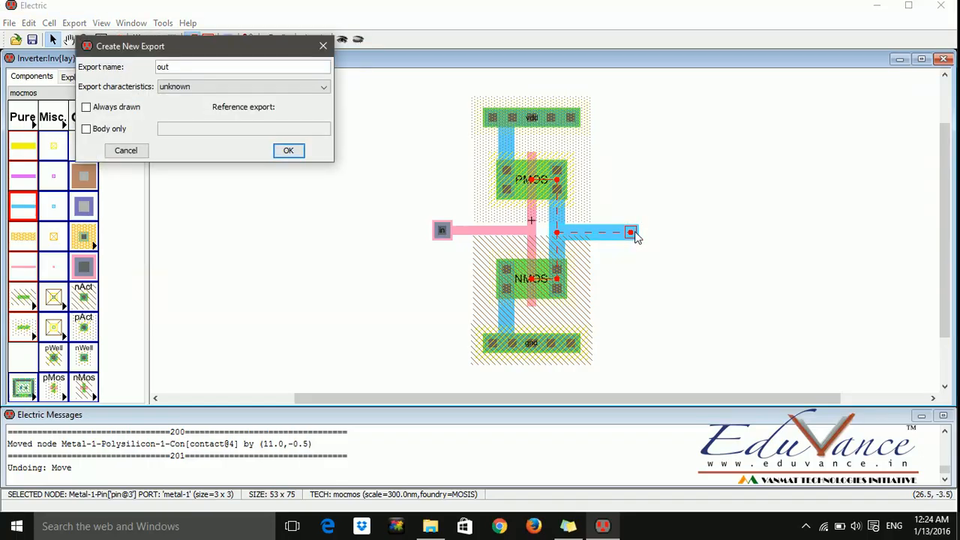
click(323, 48)
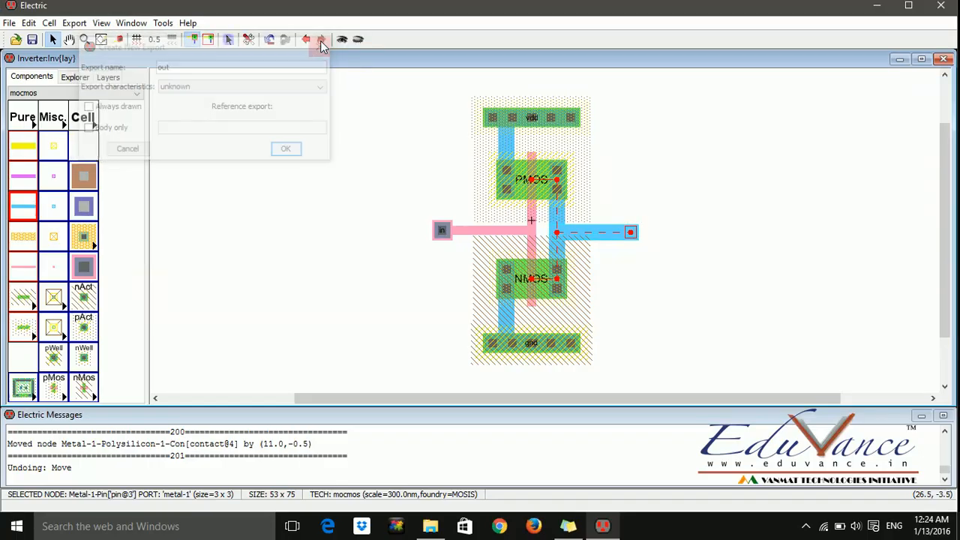
click(653, 283)
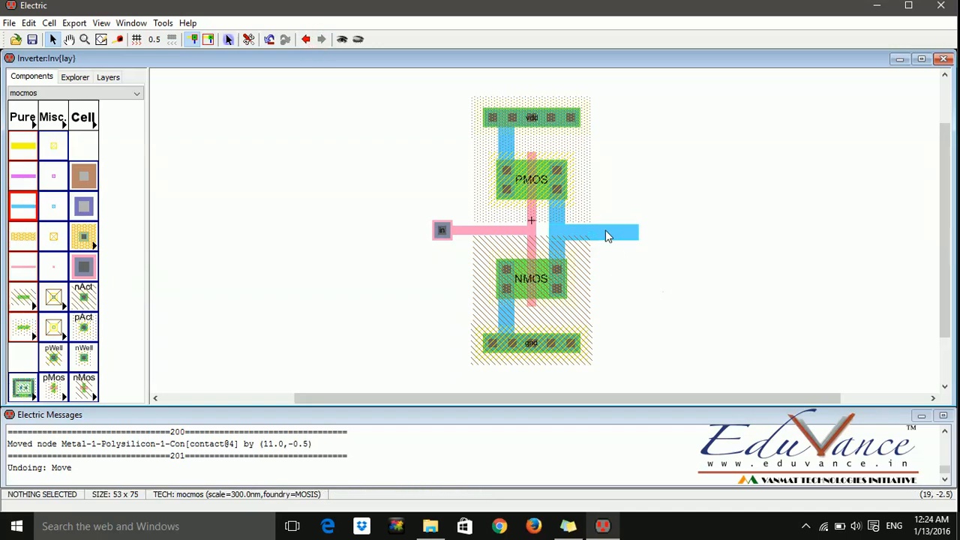
click(610, 233)
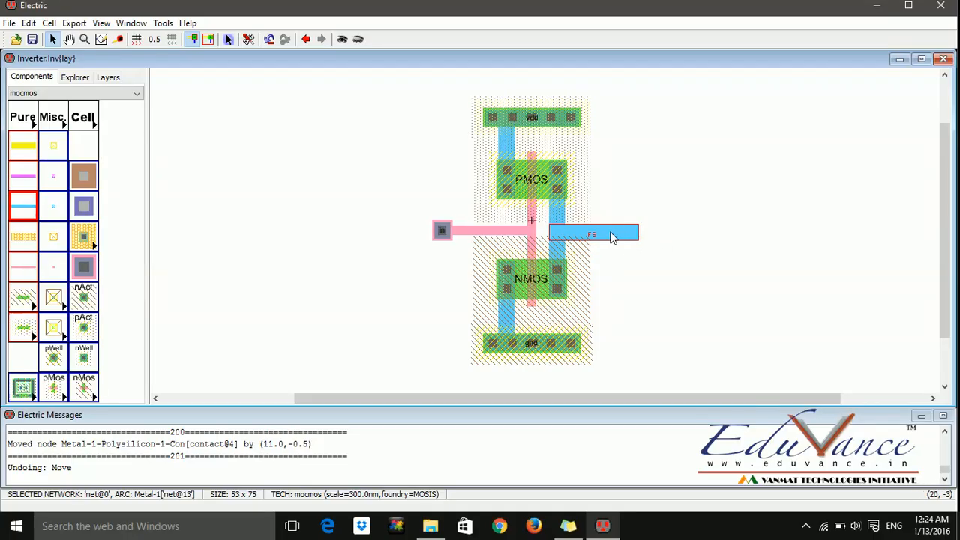
click(614, 266)
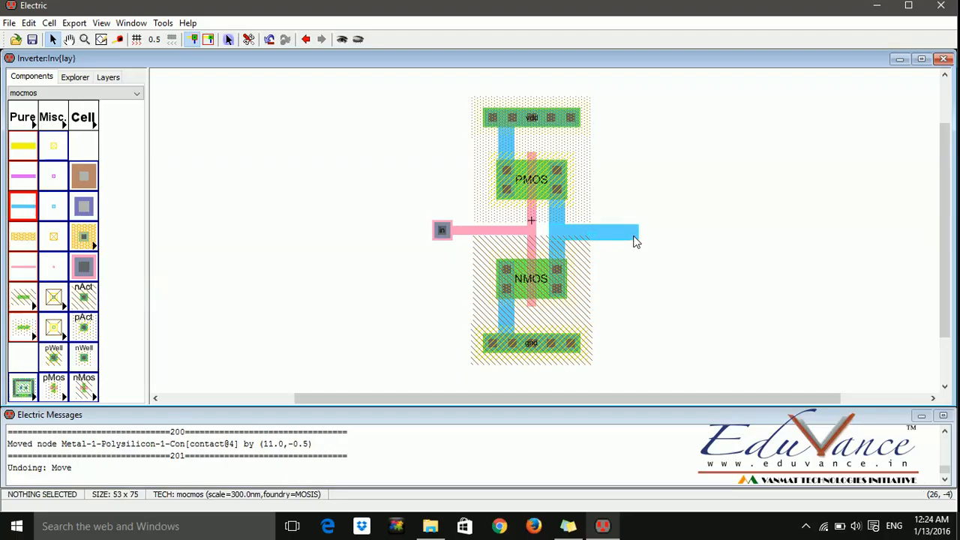
click(633, 235)
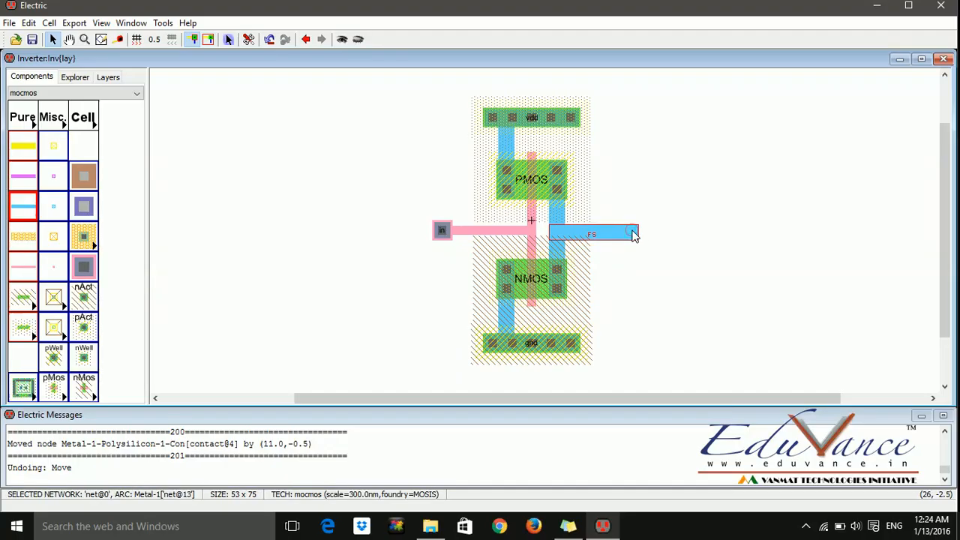
double_click(633, 235)
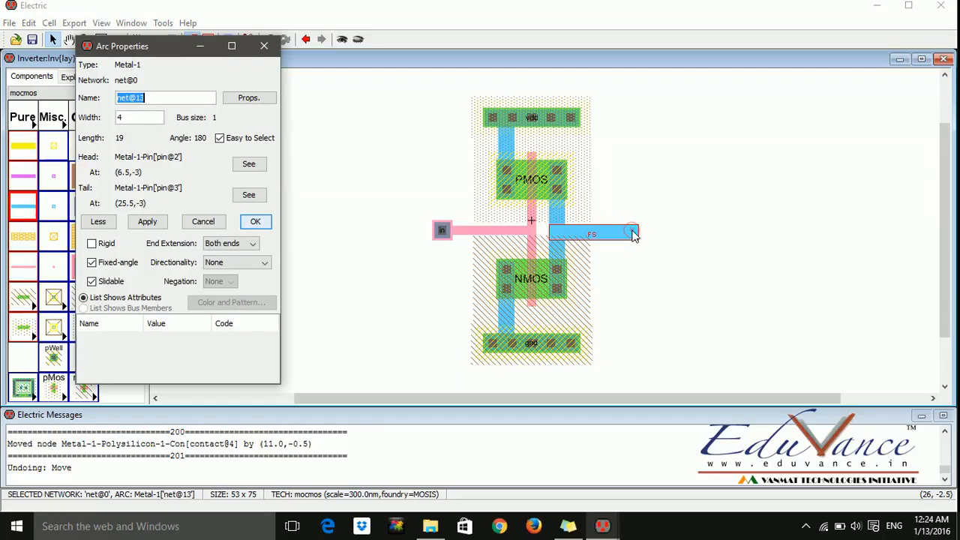
click(264, 46)
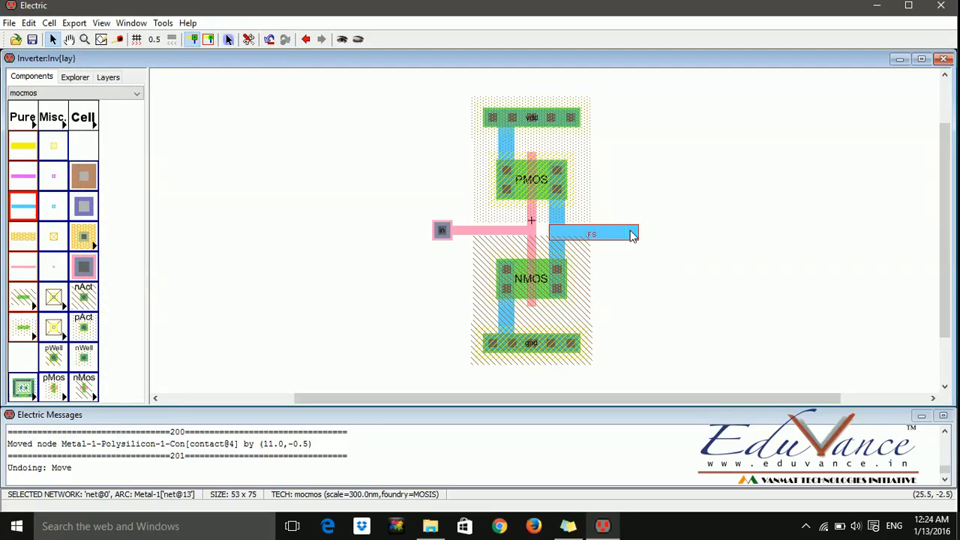
- Create an export named out on the Metal-1 pin at the outer end of the output arc
click(632, 235)
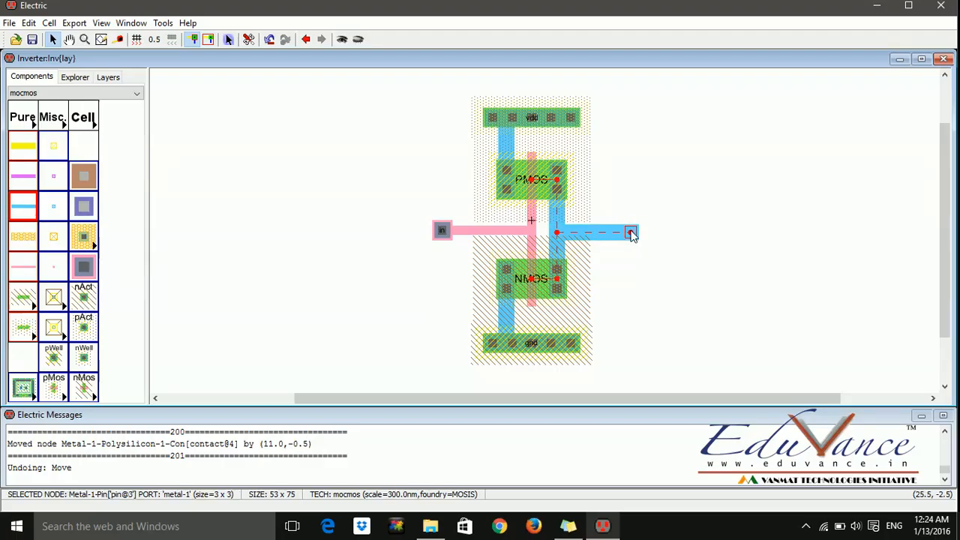
right_drag(631, 233, 555, 218)
key(ctrl+e)
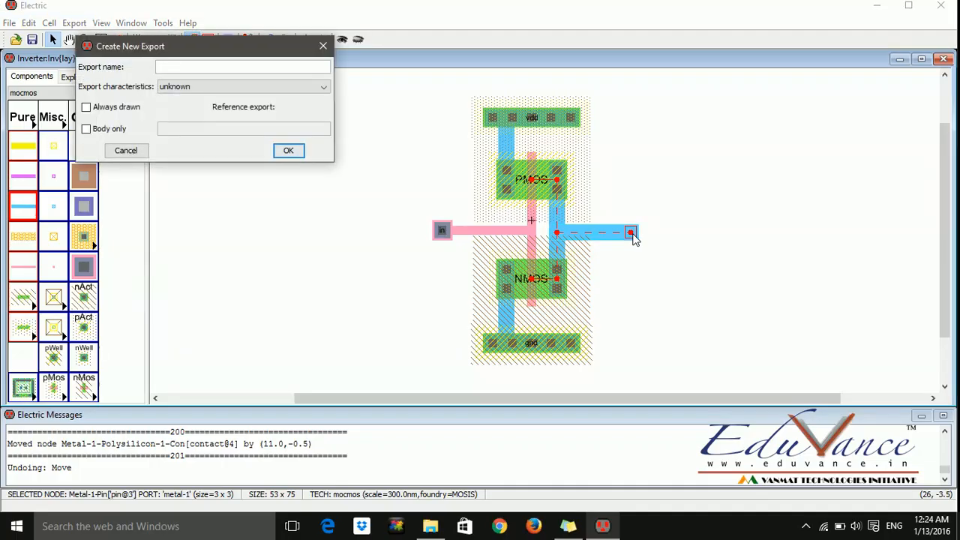
text(out)
key(Return)
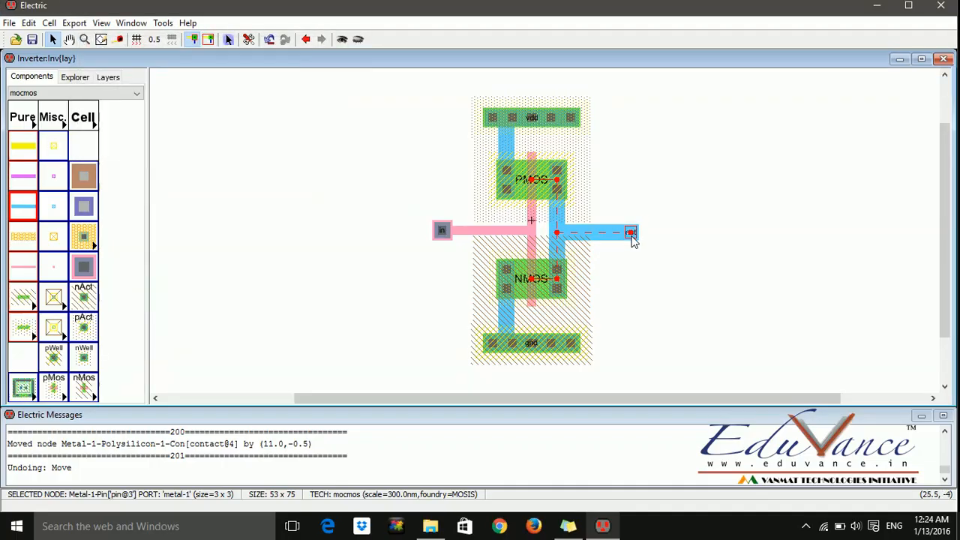
click(696, 288)
click(696, 284)
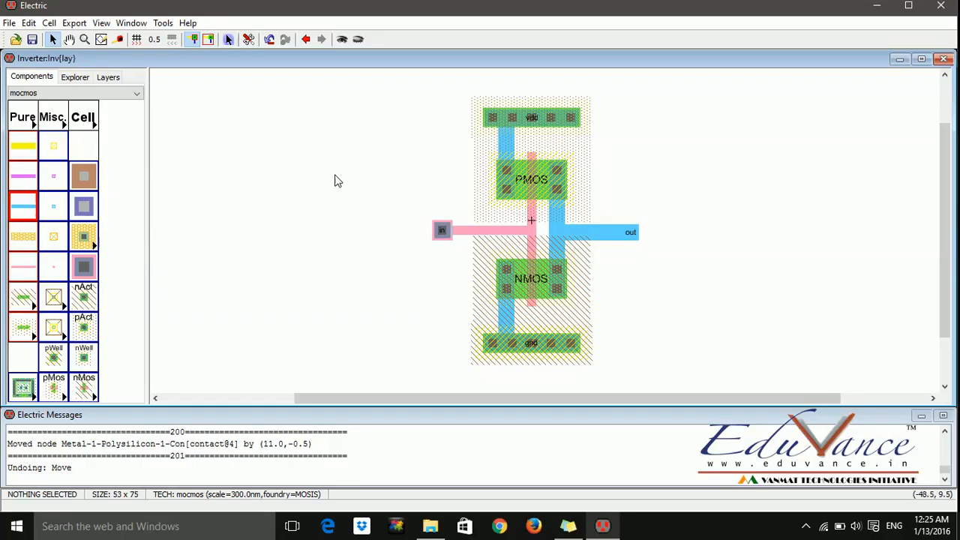
- Run a hierarchical DRC check on the inverter layout and step to the first reported error
click(159, 23)
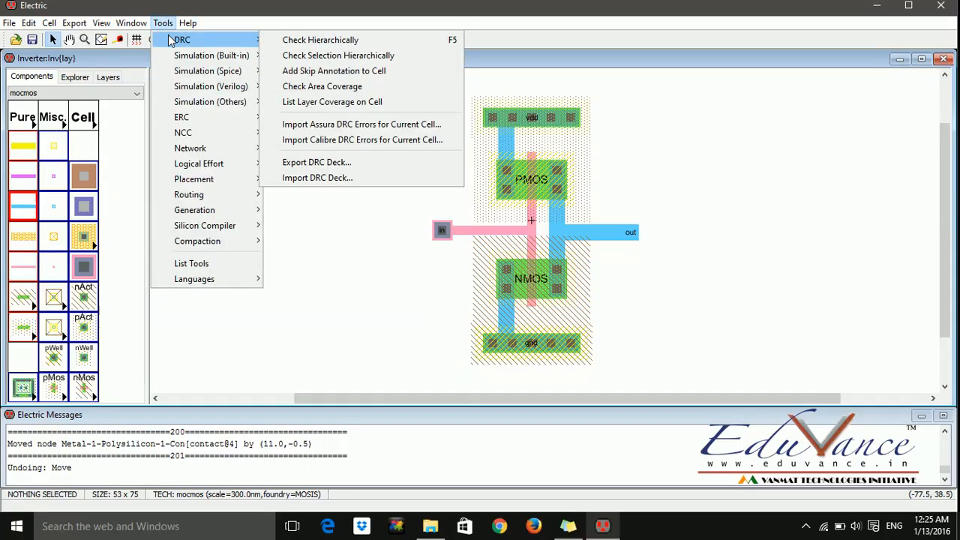
mouse_move(253, 40)
click(324, 45)
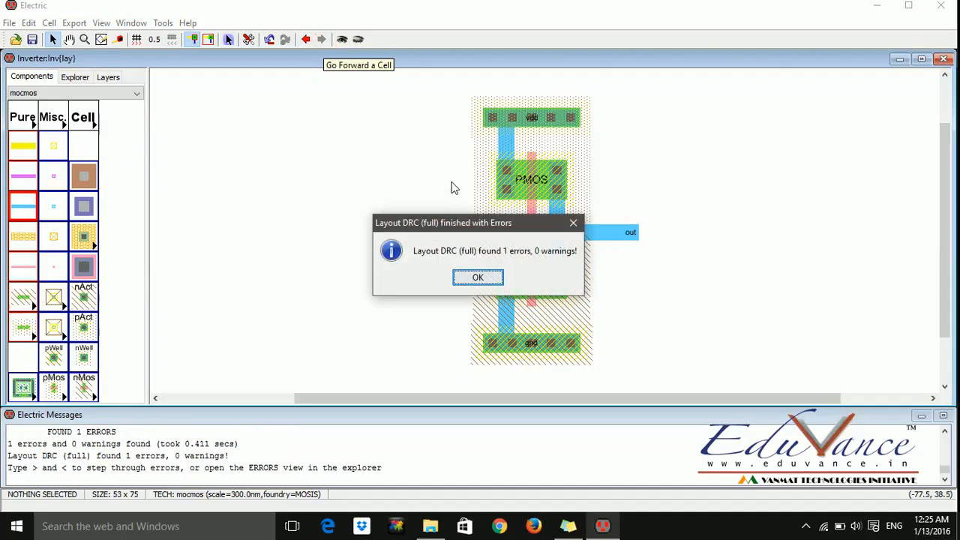
click(480, 278)
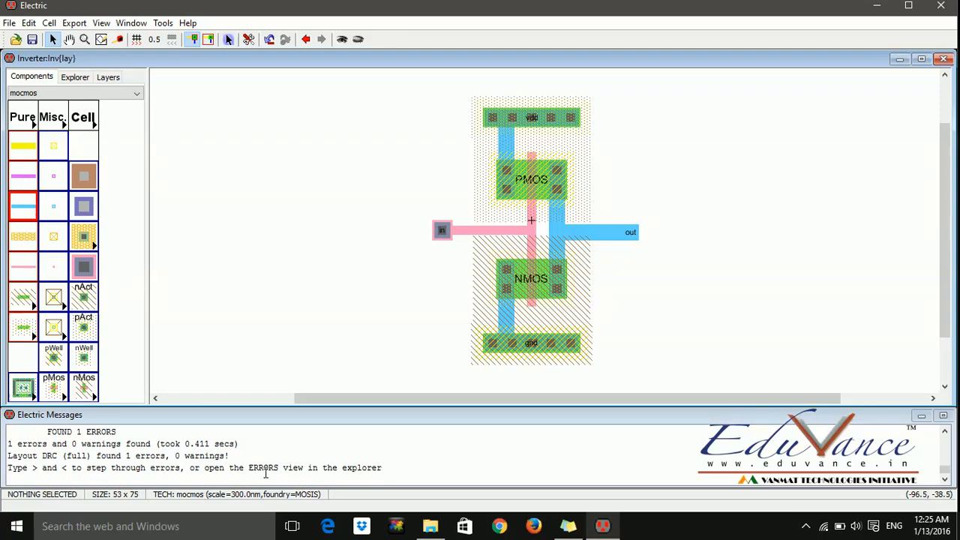
click(390, 328)
key(shift+period)
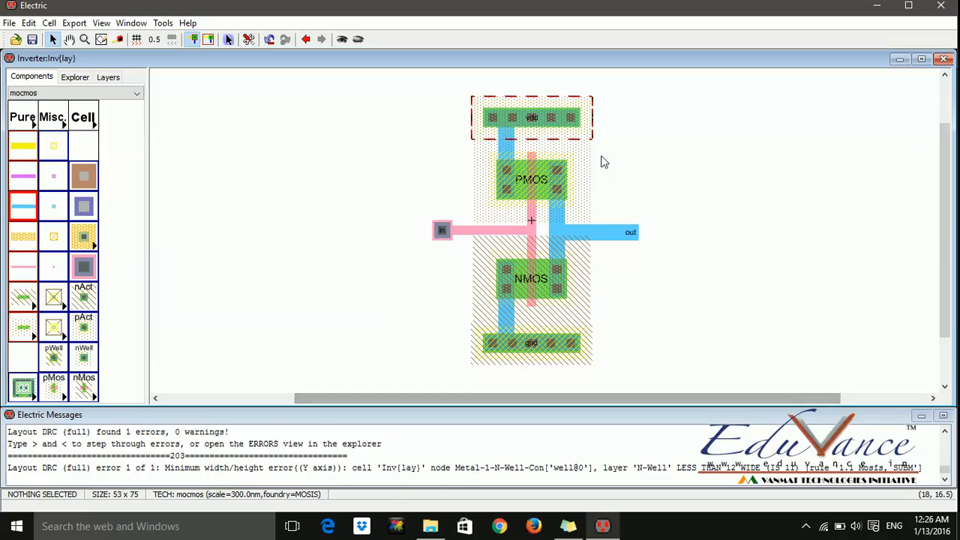
- Set the Y size of the Metal-1-N-Well contact above the PMOS transistor to 6
double_click(564, 118)
click(146, 124)
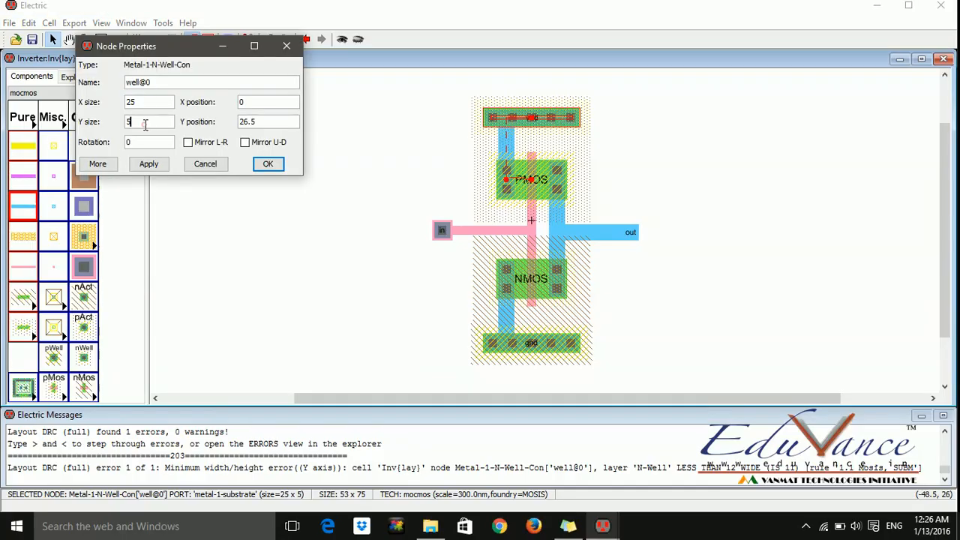
key(BackSpace)
click(266, 165)
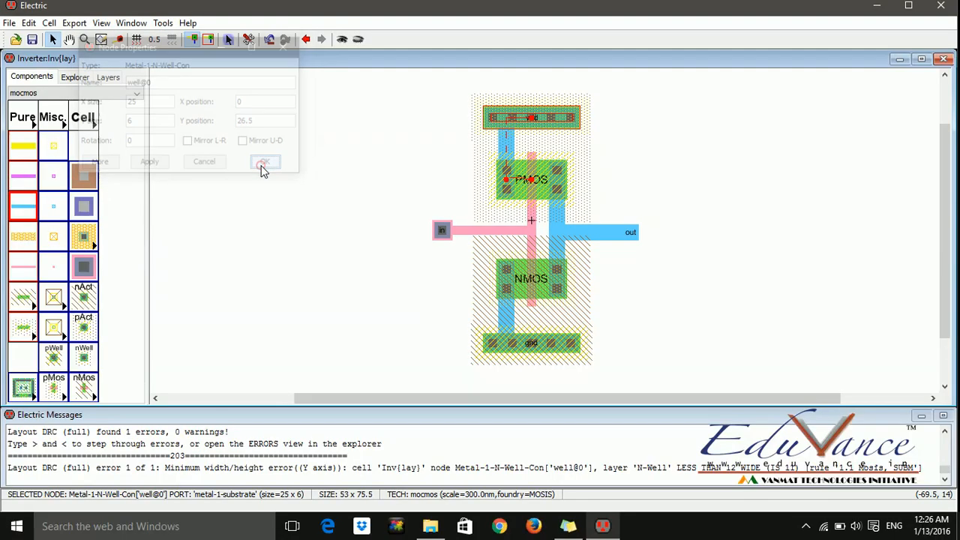
- Rerun the hierarchical DRC check on the layout with the resized N-well contact
click(163, 23)
mouse_move(187, 37)
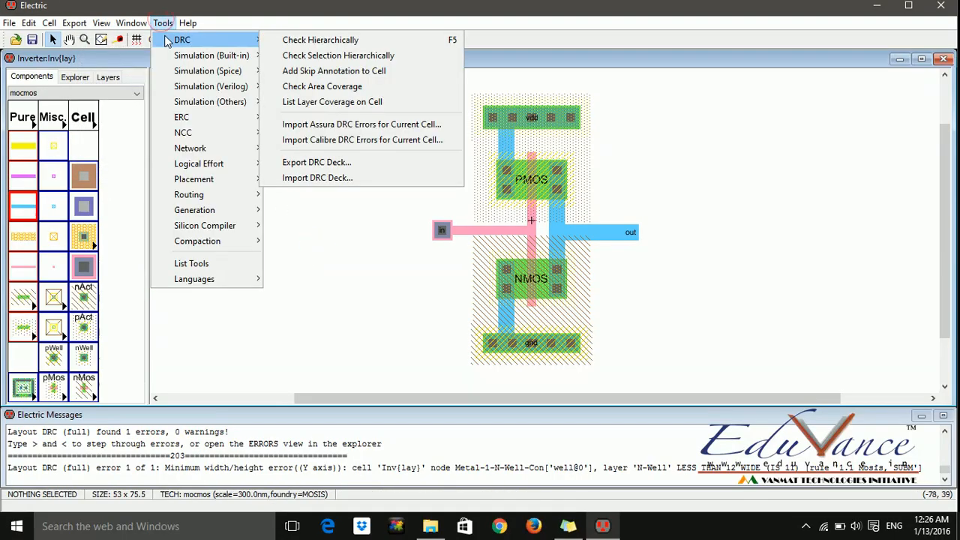
click(310, 38)
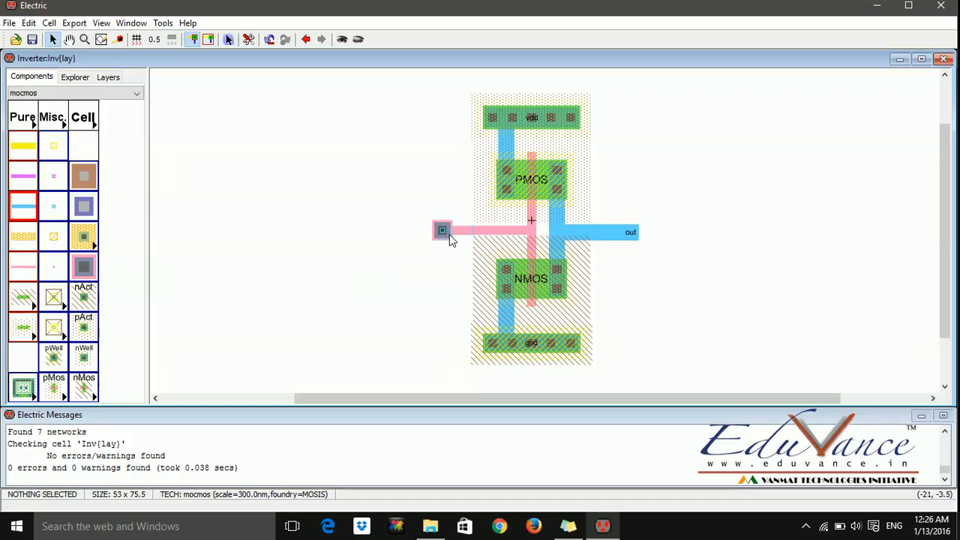
- Move the input contact 17.5 units and the Polysilicon-1 pin 10 units inward toward the shared gate
drag(441, 238, 503, 244)
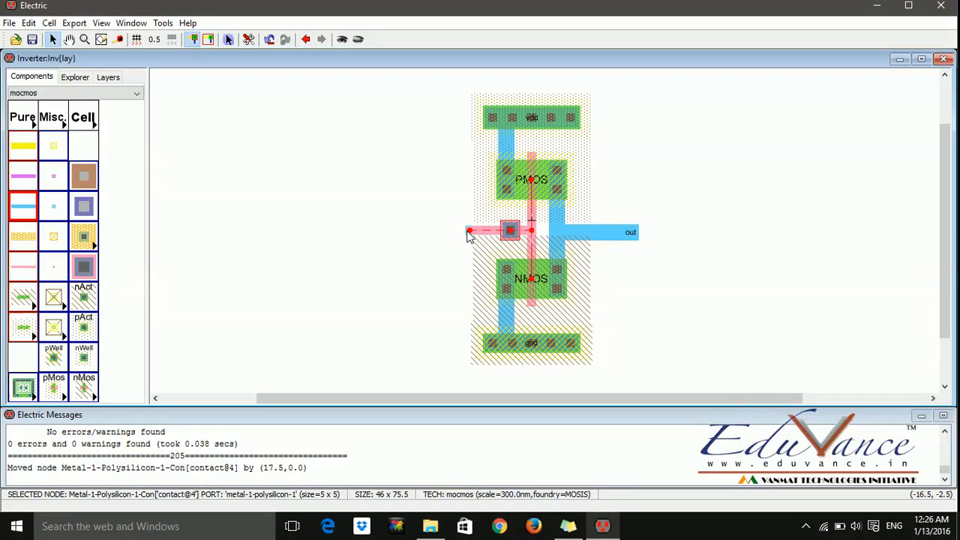
drag(468, 235, 509, 234)
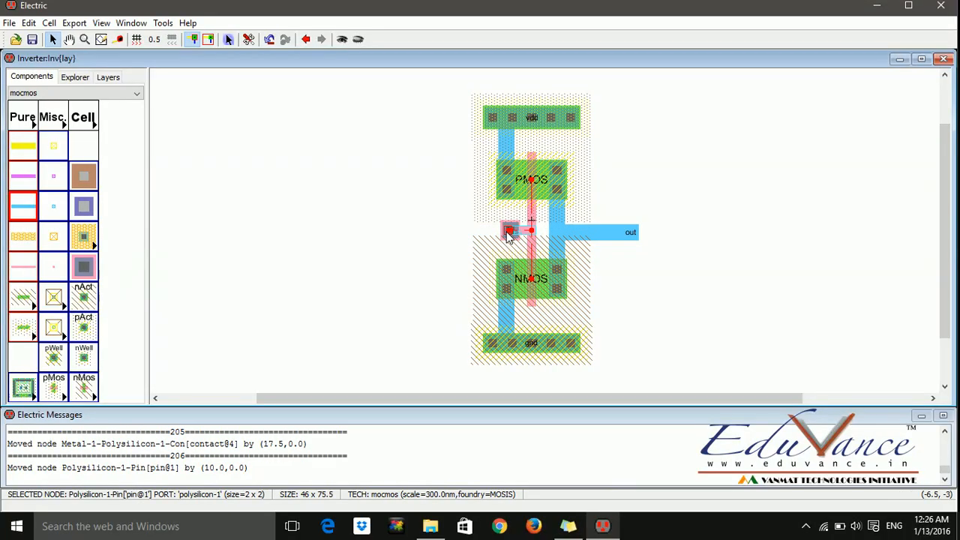
- Nudge the Polysilicon-1 pin between the input contact and the shared gate 0.5 units down and 0.5 units left
click(433, 264)
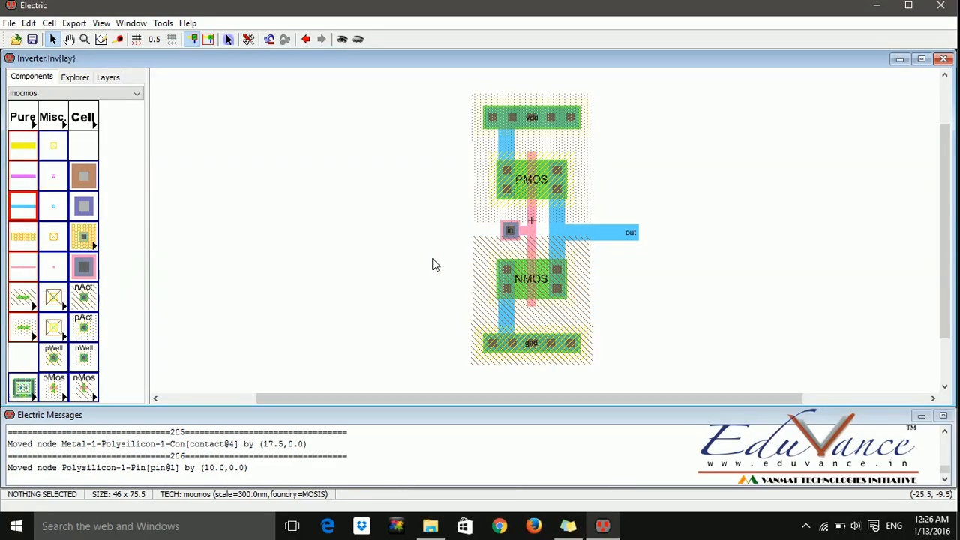
drag(510, 230, 513, 236)
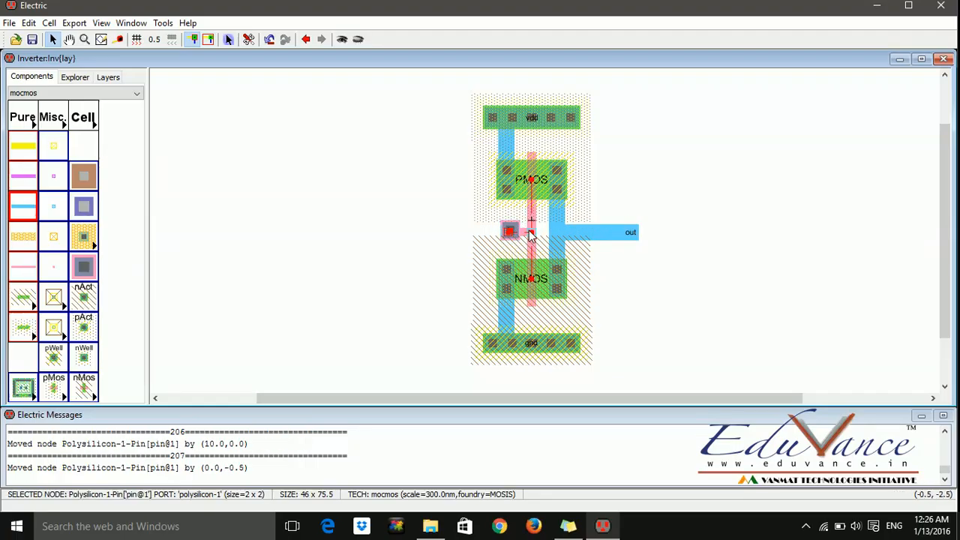
drag(516, 230, 515, 228)
click(449, 233)
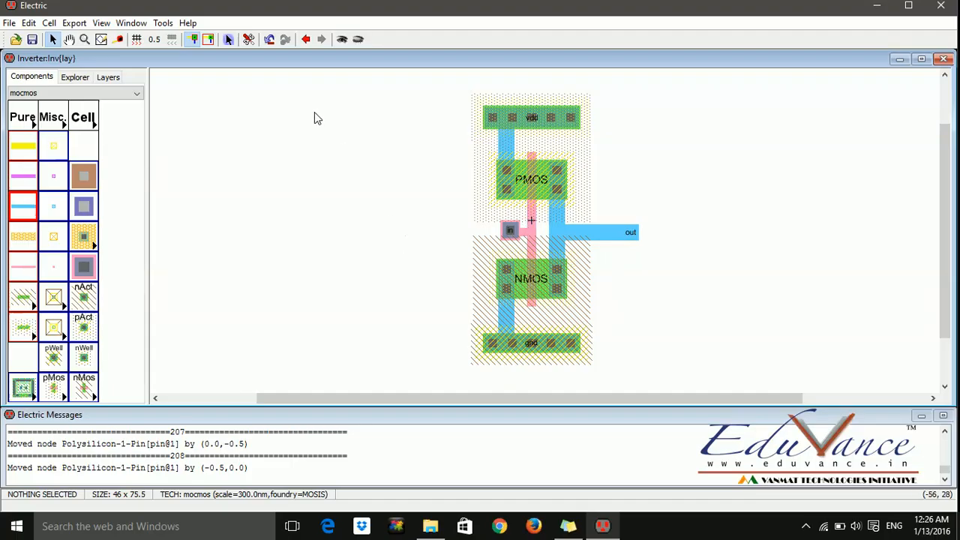
- Rerun the hierarchical DRC check on the inverter layout and step to the first reported error
click(163, 23)
mouse_move(180, 40)
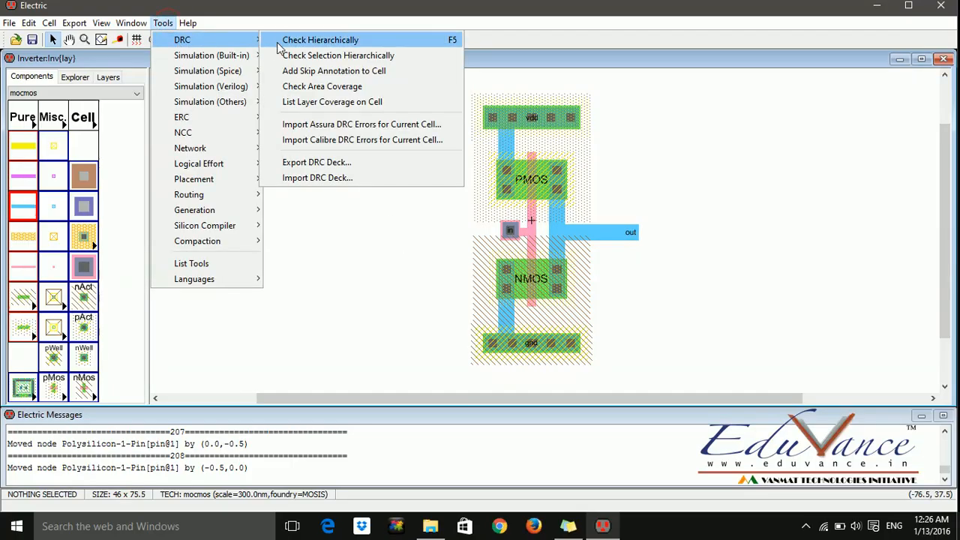
click(290, 44)
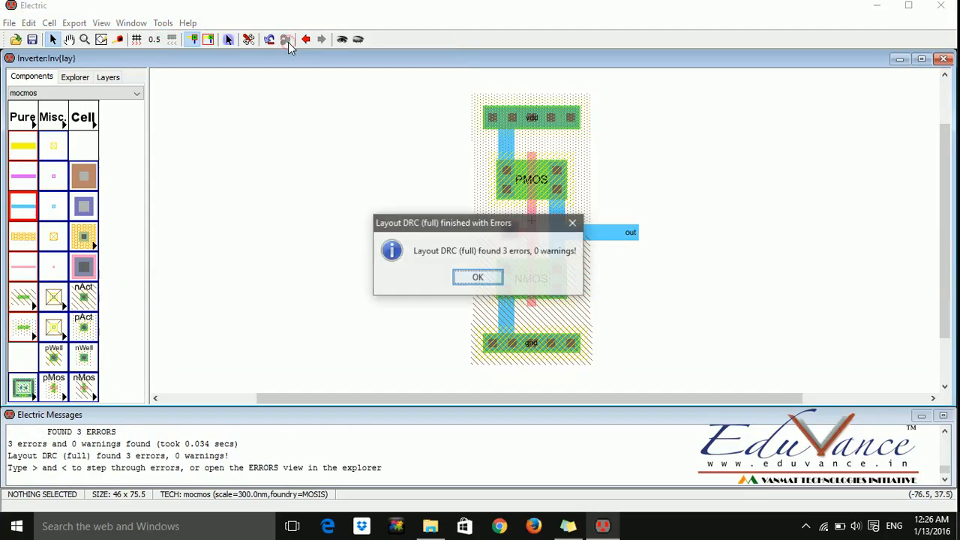
click(478, 277)
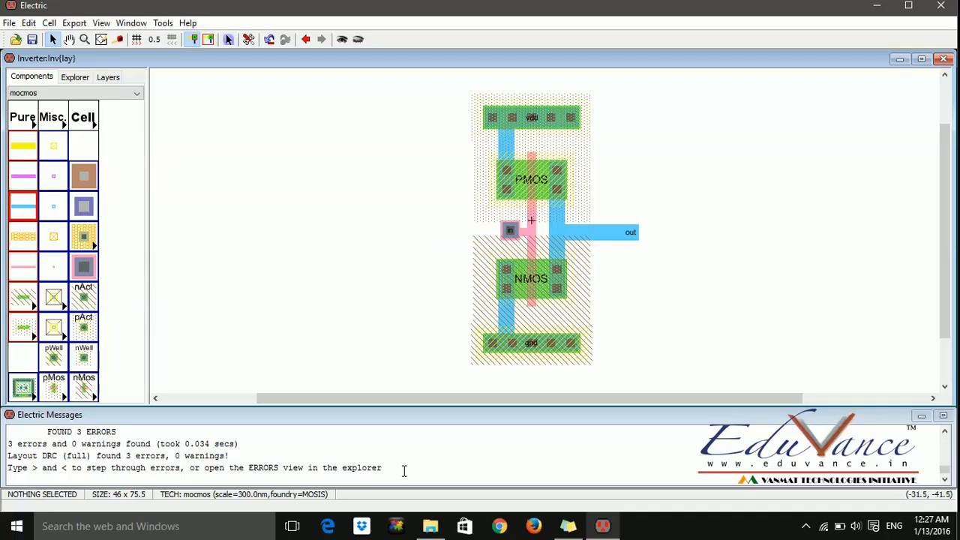
click(351, 289)
key(greater)
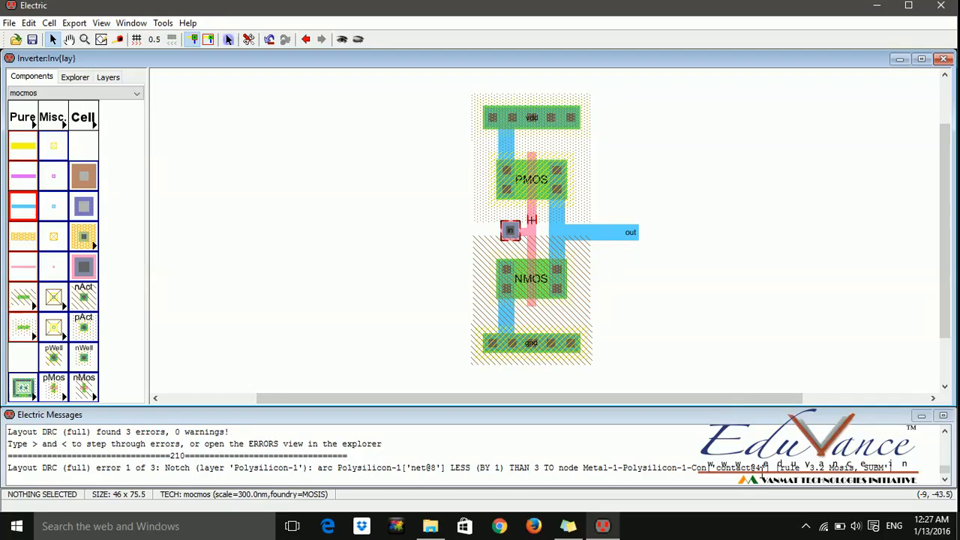
- Examine the Polysilicon-1 notch error message, focusing on the violated rule and the minimum spacing shortfall
drag(791, 473, 883, 474)
click(810, 475)
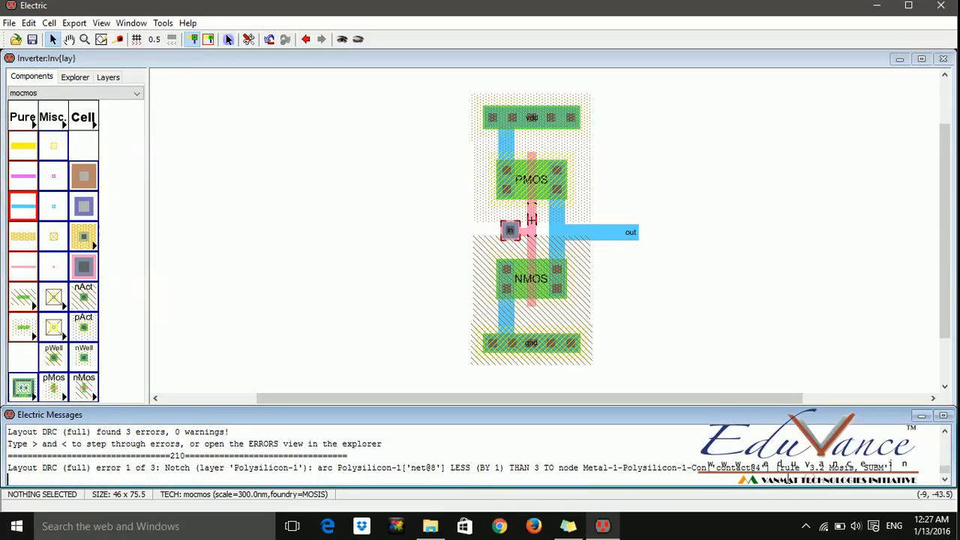
drag(460, 468, 566, 464)
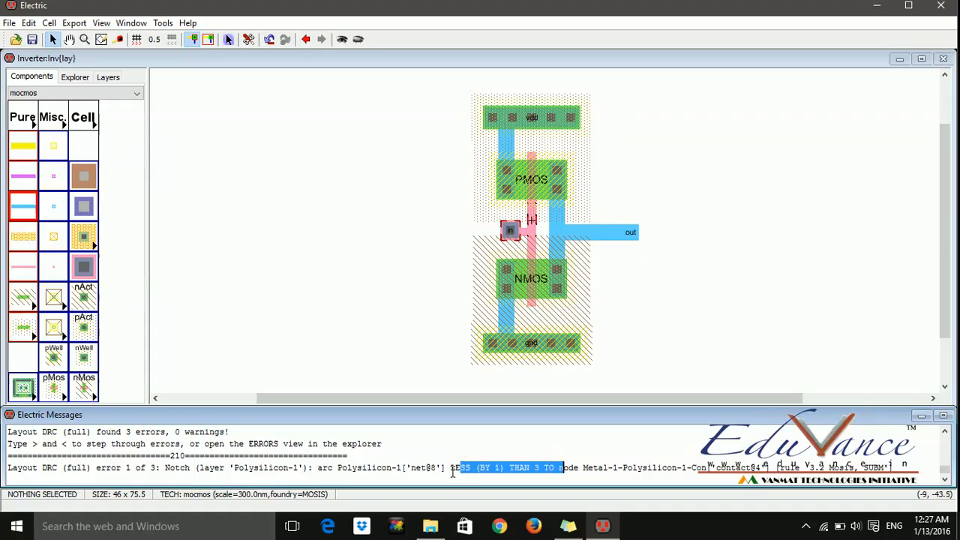
drag(451, 468, 539, 469)
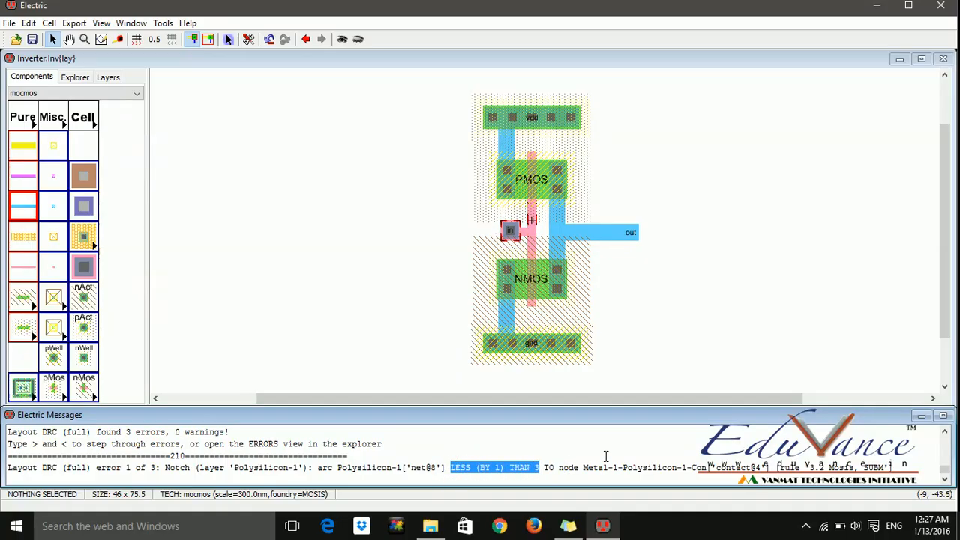
click(683, 324)
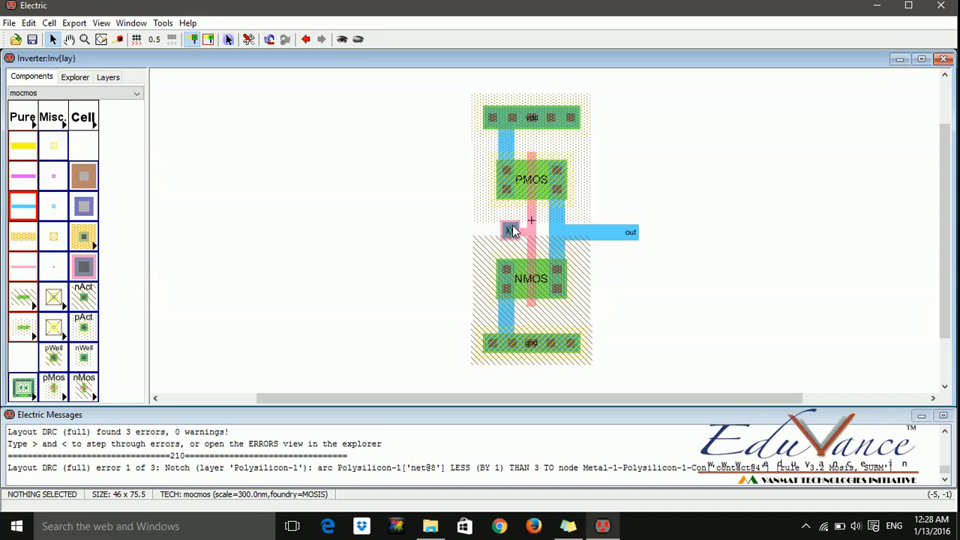
- Move the input Metal-1-Polysilicon-1 contact 11 units away from the shared gate and 0.5 units down
drag(516, 248, 474, 248)
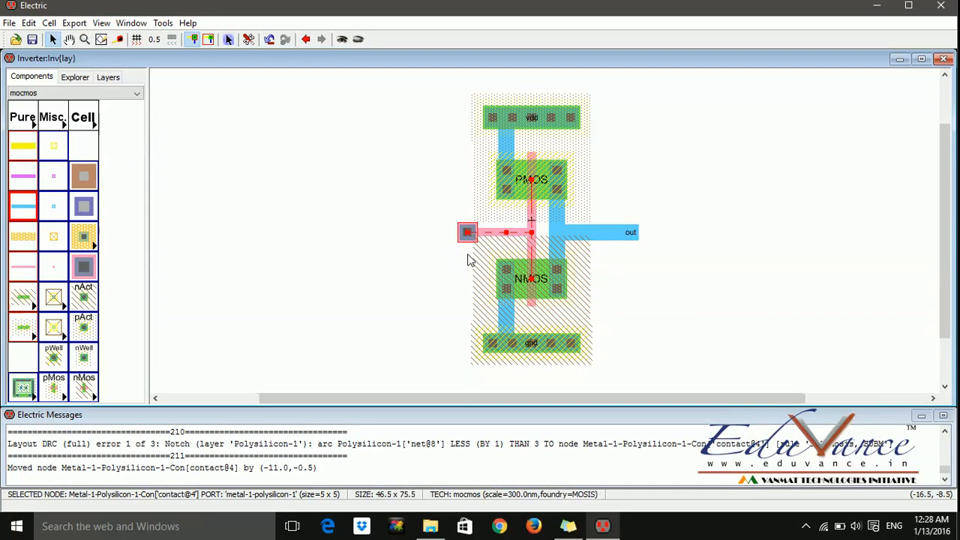
click(468, 258)
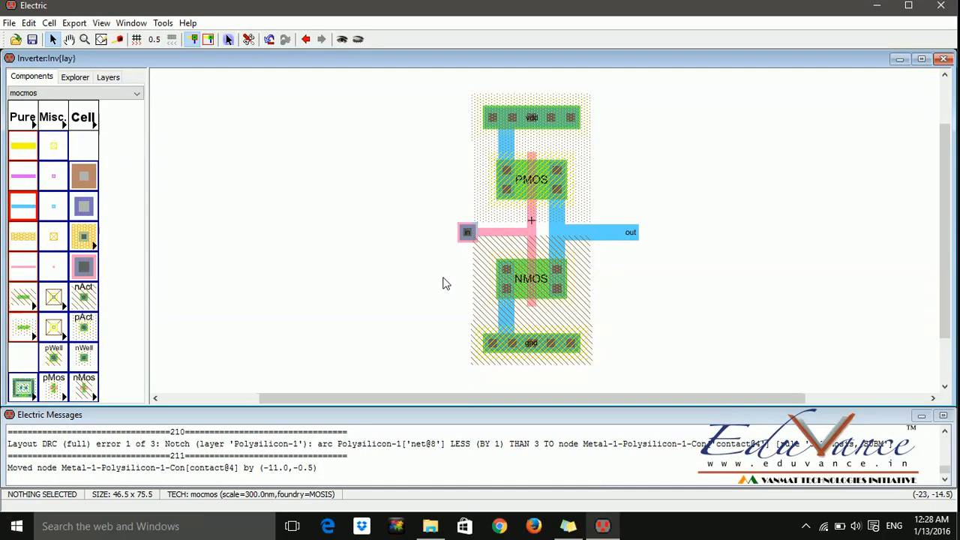
click(443, 278)
- Raise the out Metal-1 wire 5 units toward the PMOS and rerun the hierarchical DRC check
drag(605, 234, 604, 216)
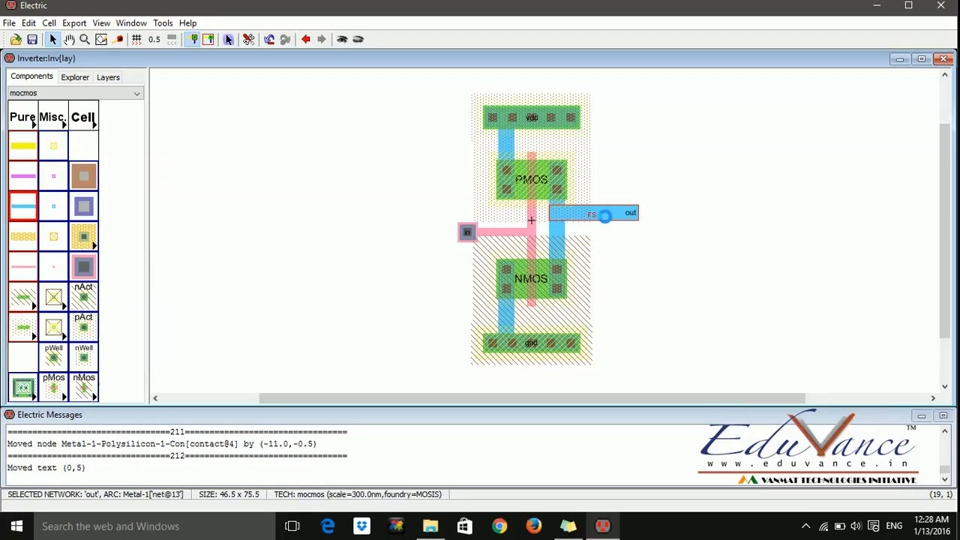
click(300, 141)
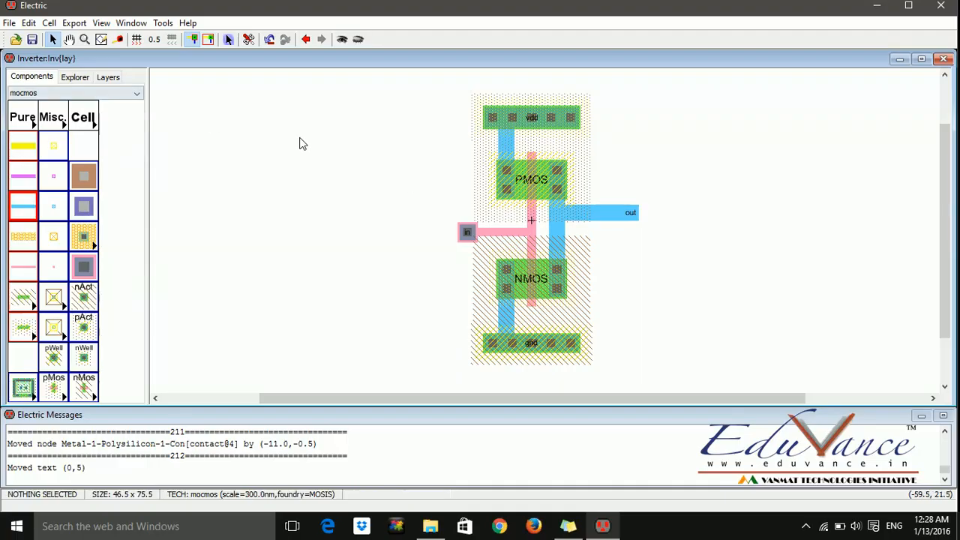
click(163, 22)
mouse_move(217, 40)
click(307, 42)
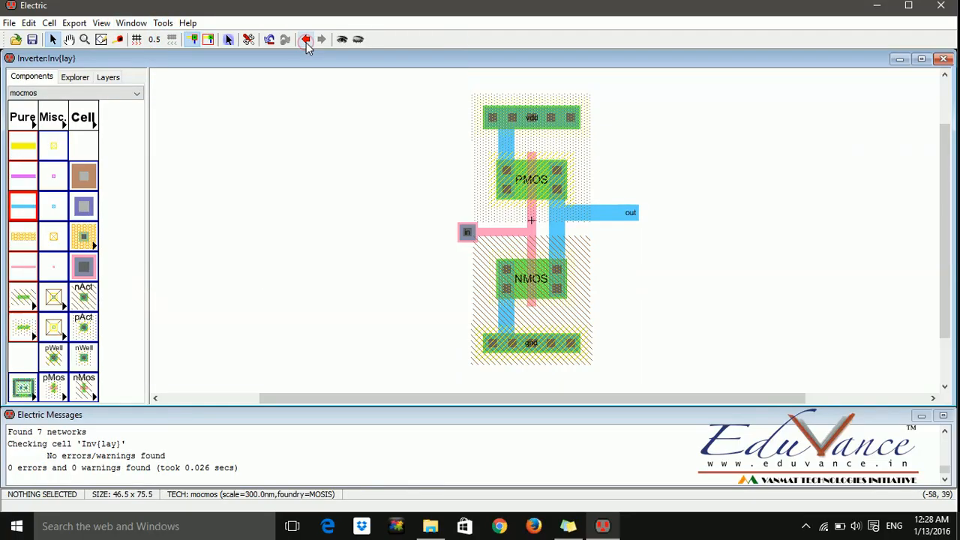
- Raise the out wire another 5.5 units, level with the PMOS drain contact, and recheck the layout hierarchically for DRC
drag(611, 213, 613, 191)
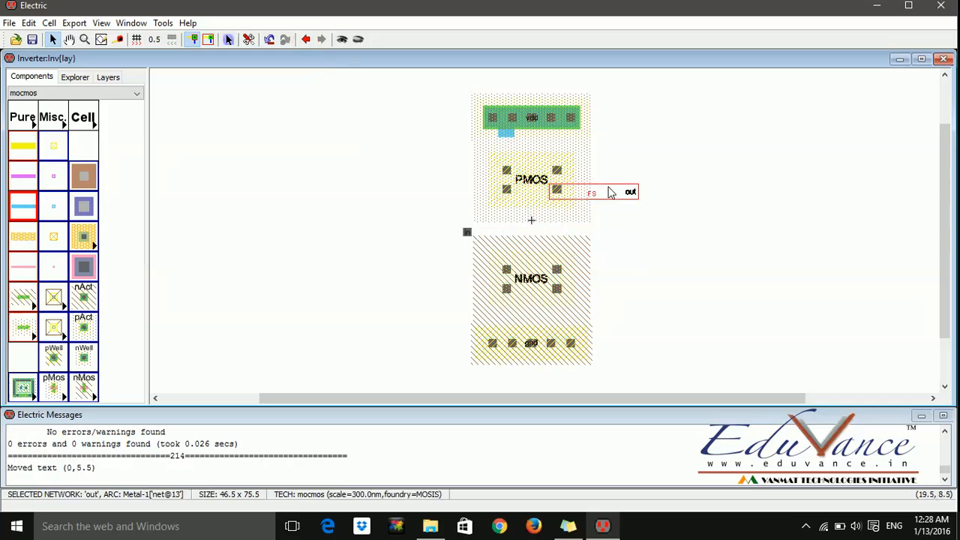
click(163, 22)
mouse_move(203, 60)
mouse_move(184, 39)
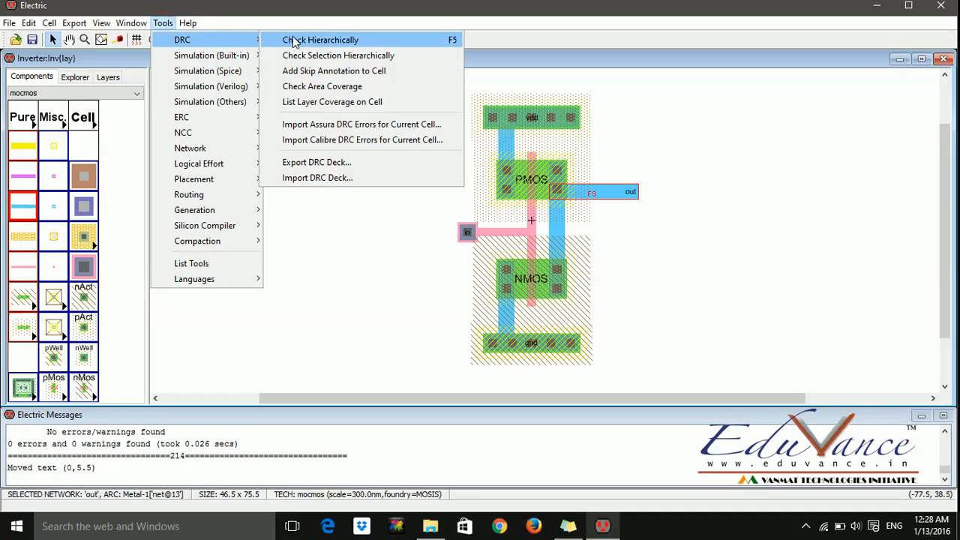
click(294, 39)
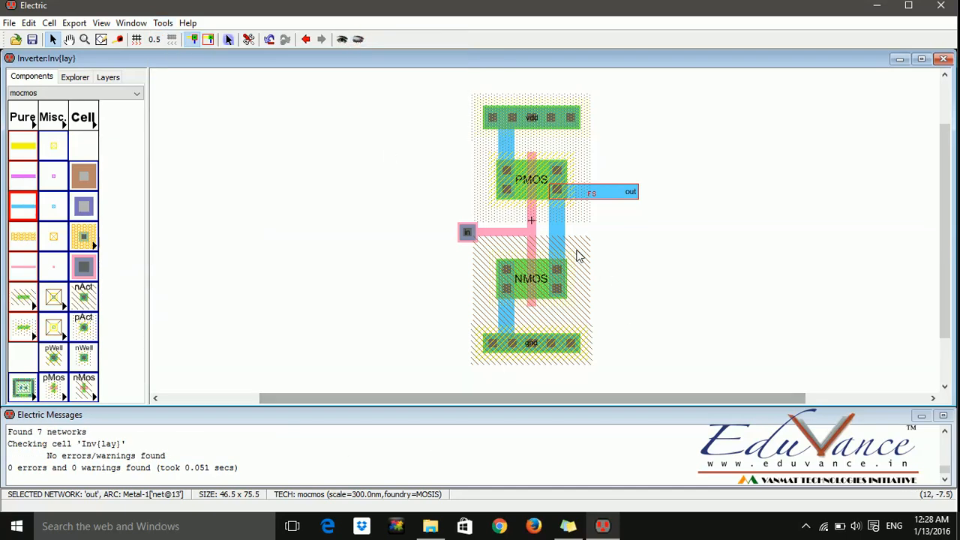
- Move the out wire 9.5 units down and 0.5 units right, between the two transistors
drag(612, 189, 615, 228)
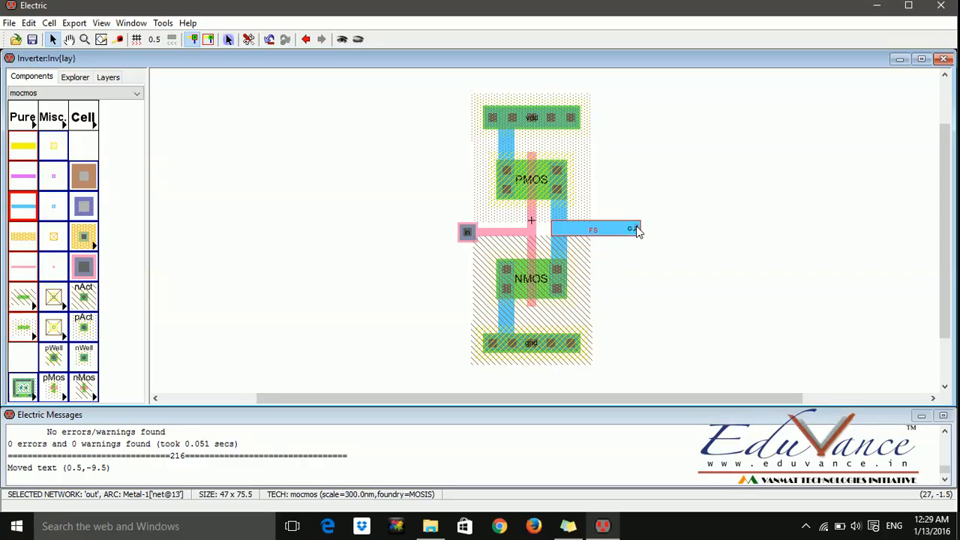
- Wire a vertical Metal-1 branch up from the out wire and shift it close to the PMOS drain wire
right_click(627, 192)
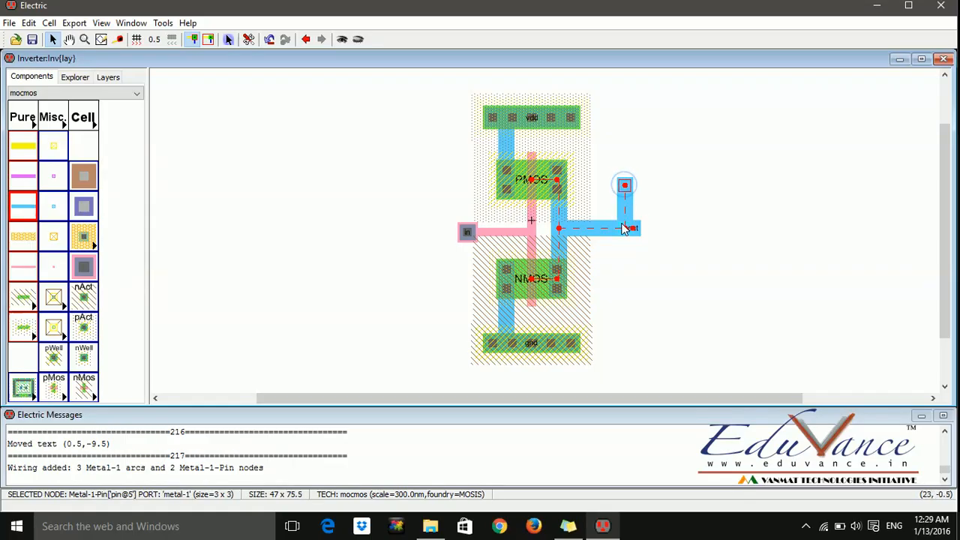
drag(625, 227, 584, 216)
click(626, 197)
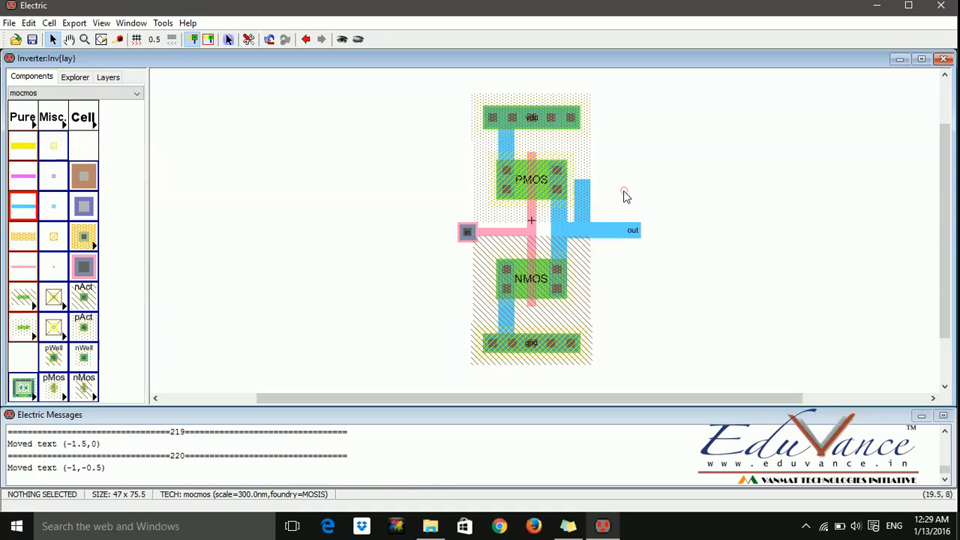
- Run the hierarchical DRC check with the added Metal-1 branch and step through the first two errors
click(163, 22)
mouse_move(188, 40)
click(287, 45)
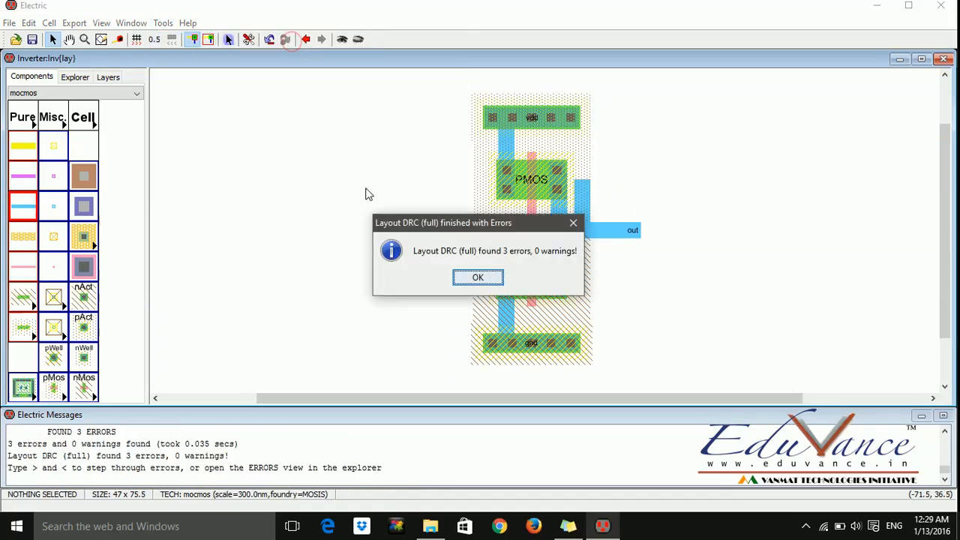
click(470, 274)
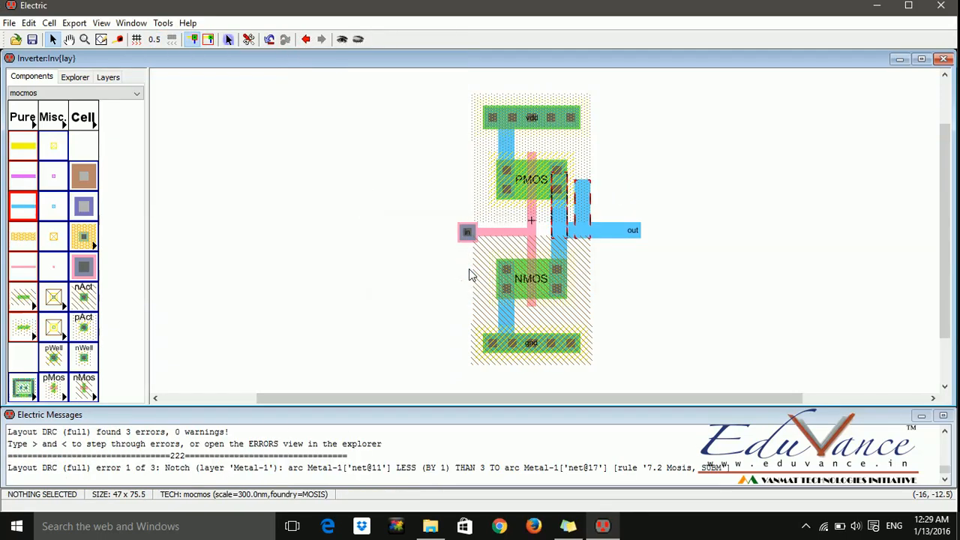
key(greater)
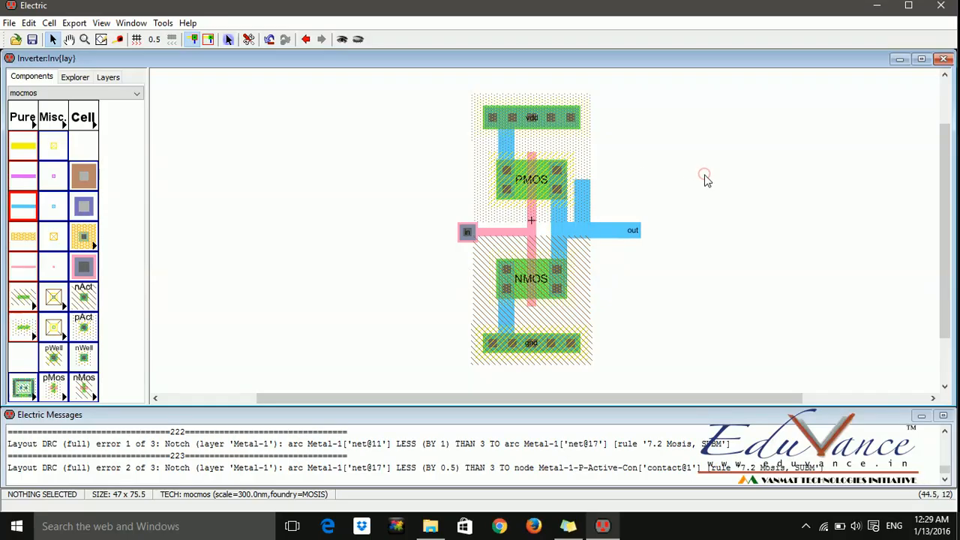
- Undo the moves and wiring of the extra Metal-1 branch on the out wire
key(ctrl+z)
key(ctrl+z)
key(ctrl+z)
key(ctrl+z)
key(ctrl+z)
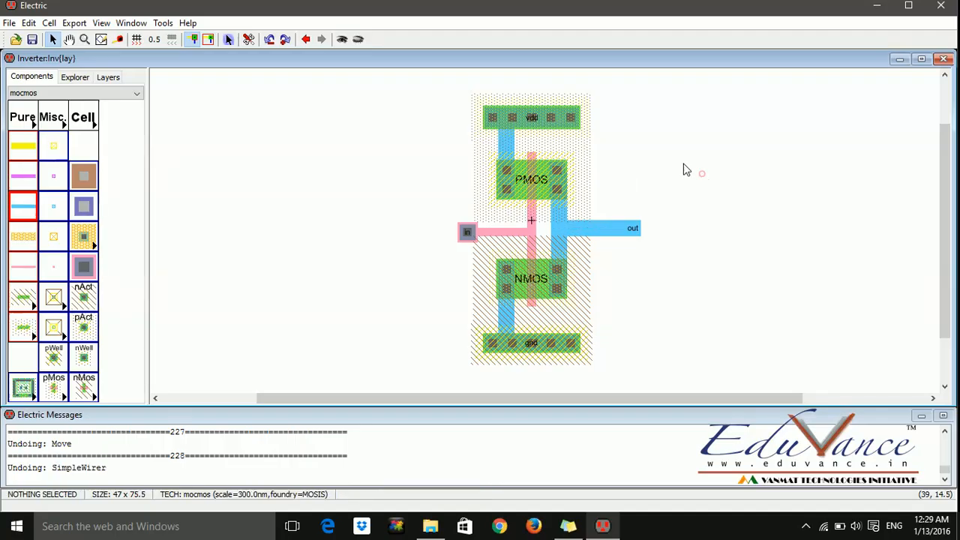
- Move the vdd Metal-1-N-Well contact 4.5 units down toward the PMOS and 0.5 units left
mouse_move(568, 122)
mouse_down()
mouse_move(566, 143)
mouse_move(567, 118)
mouse_move(552, 129)
mouse_up()
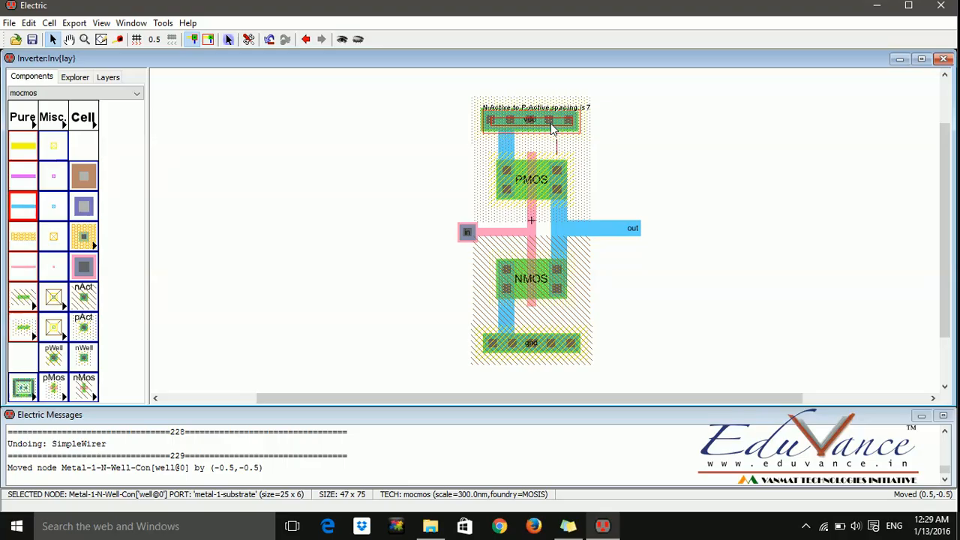
drag(552, 130, 551, 143)
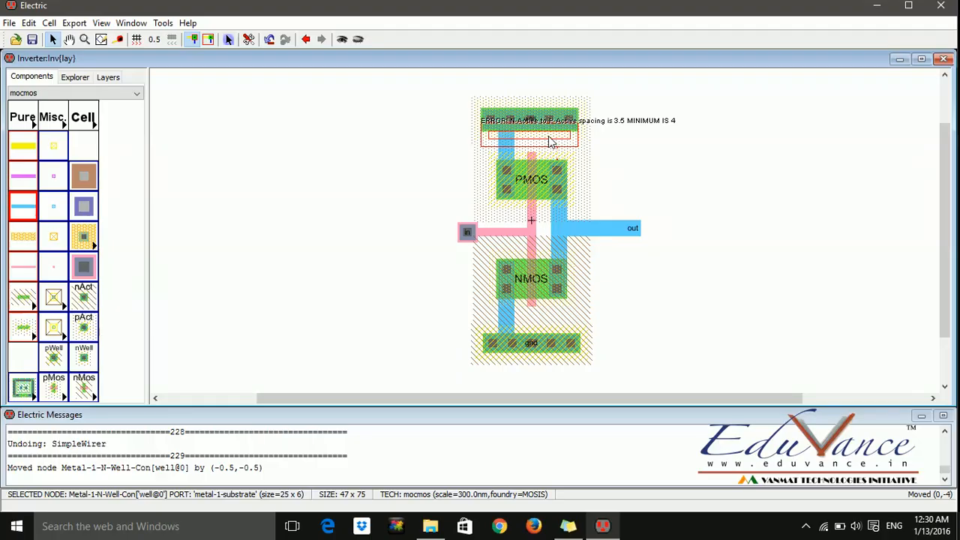
mouse_move(550, 141)
mouse_down()
mouse_move(552, 122)
mouse_move(551, 136)
mouse_up()
click(643, 154)
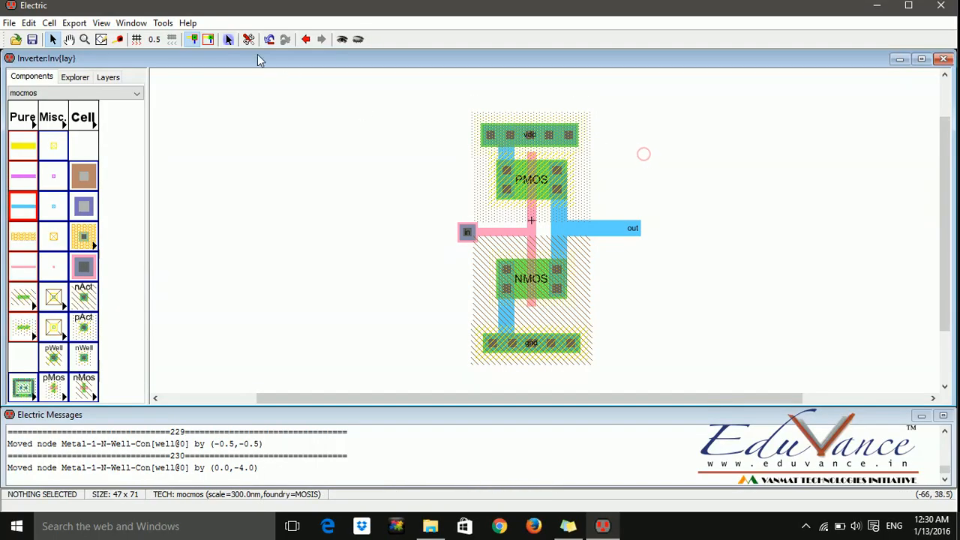
- Run the hierarchical DRC check with the vdd contact placed close to the PMOS
click(162, 23)
mouse_move(192, 39)
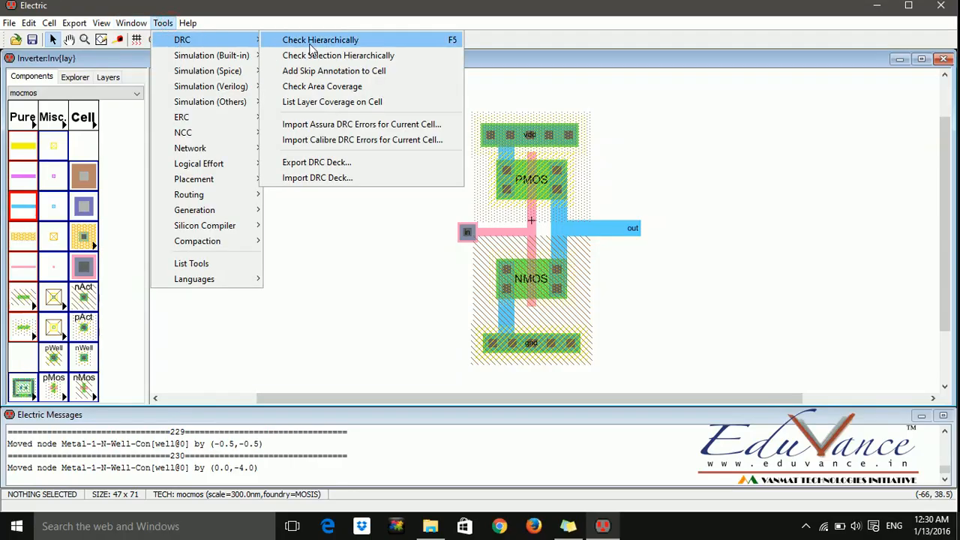
click(310, 40)
click(484, 278)
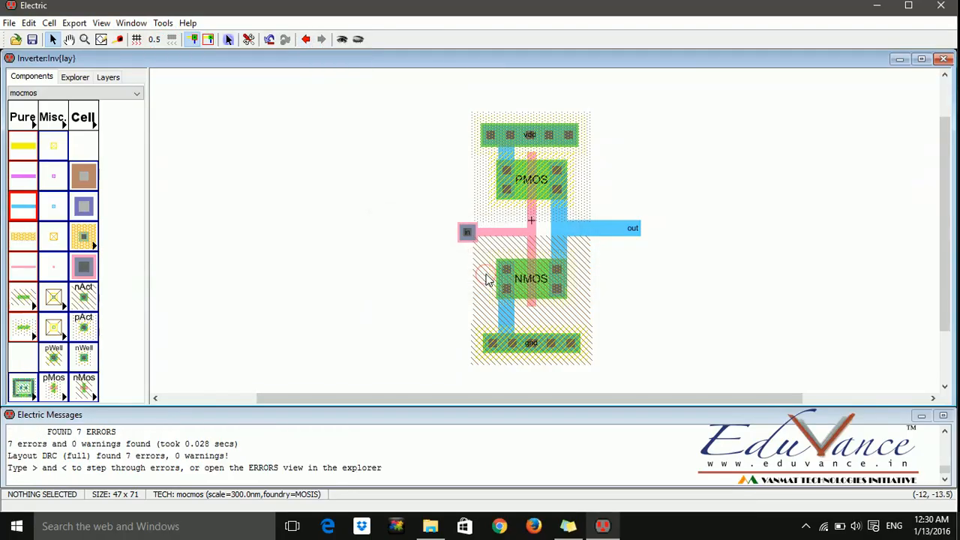
- Step through all reported DRC errors to examine the spacing violations between the vdd contact and the PMOS
key(greater)
key(greater)
key(greater)
key(greater)
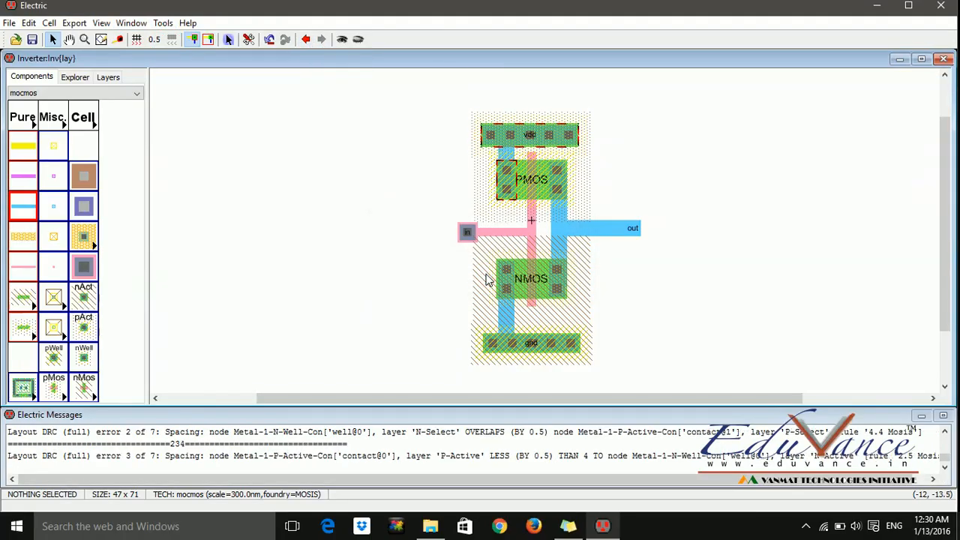
key(greater)
key(greater)
key(greater)
key(greater)
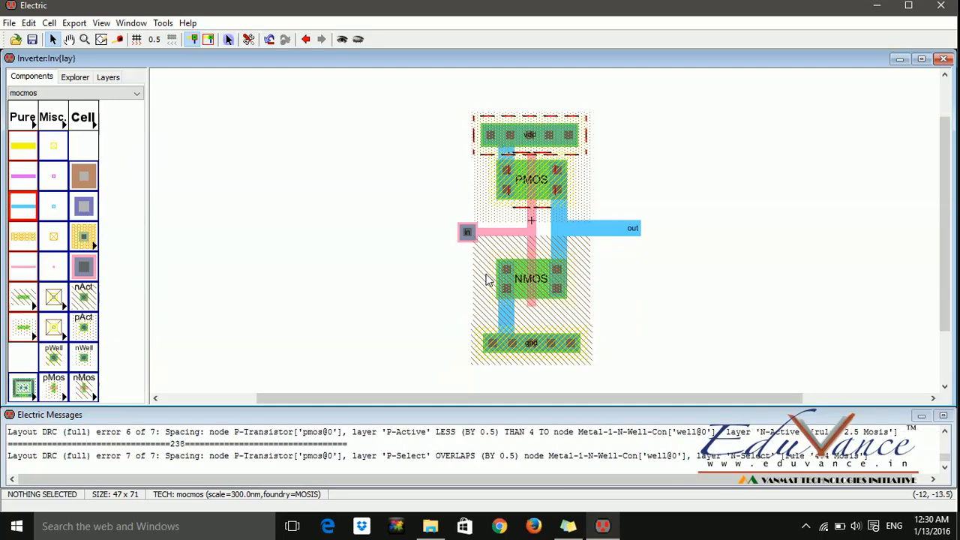
key(greater)
key(greater)
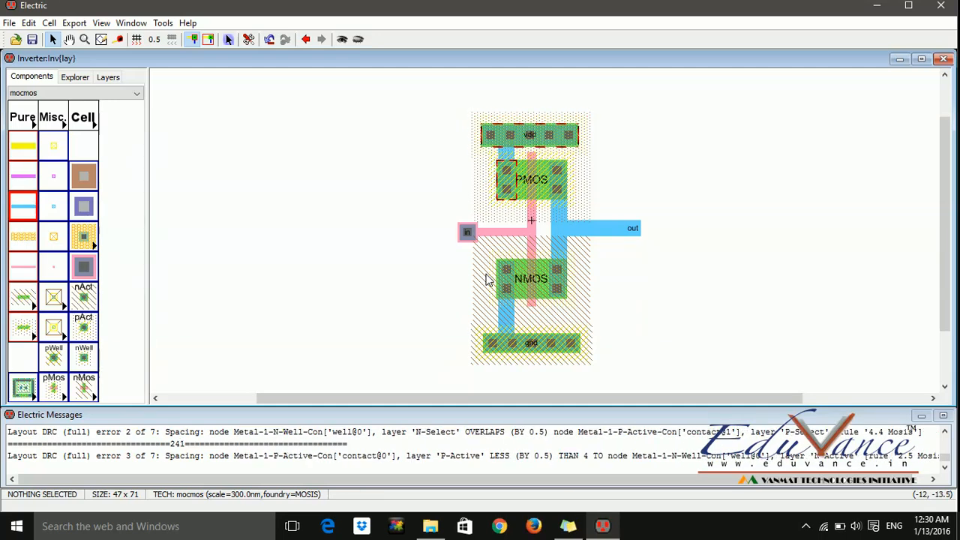
- Move the vdd Metal-1-N-Well contact about 9.5 units up, away from the PMOS transistor
drag(547, 132, 553, 97)
click(426, 105)
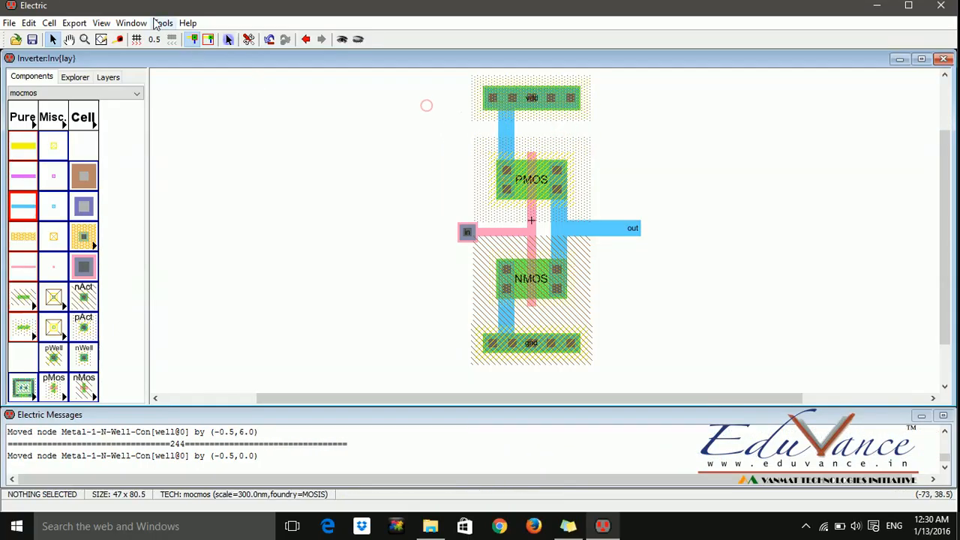
- Run the hierarchical DRC check on the inverter layout and step through all reported errors to examine the N-Well spacing
click(160, 23)
mouse_move(191, 40)
click(302, 40)
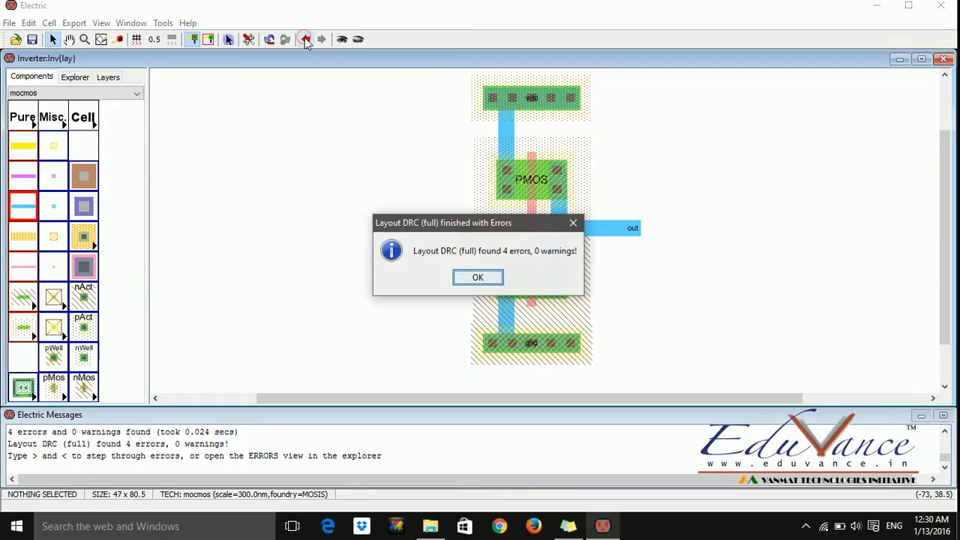
click(478, 279)
key(greater)
key(greater)
key(greater)
key(greater)
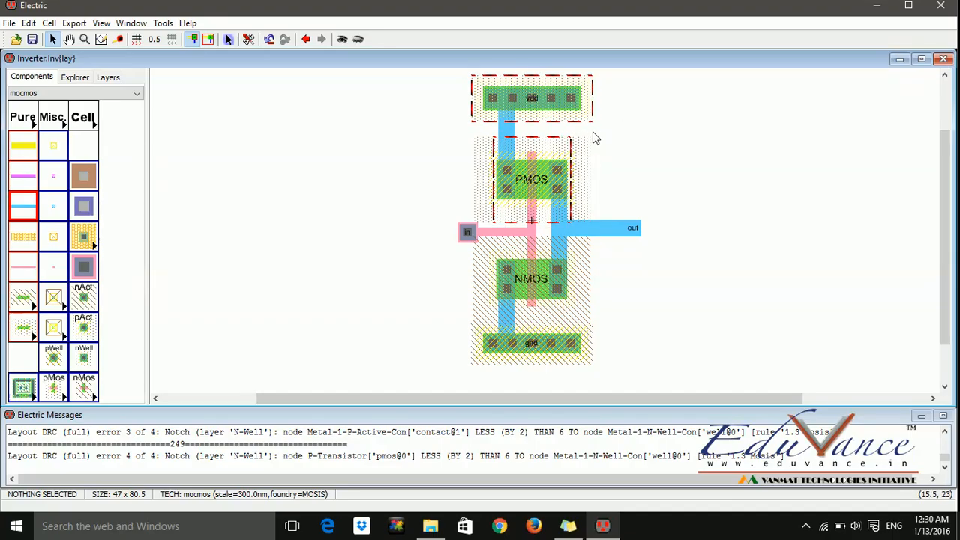
- Move the vdd Metal-1-N-Well contact 4.5 units down toward the PMOS and 0.5 units left
drag(564, 102, 562, 118)
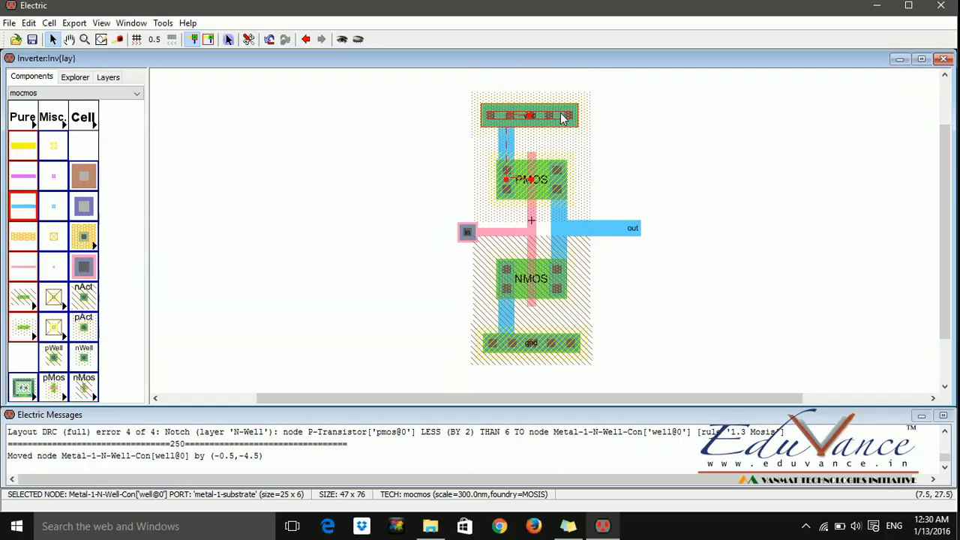
click(648, 97)
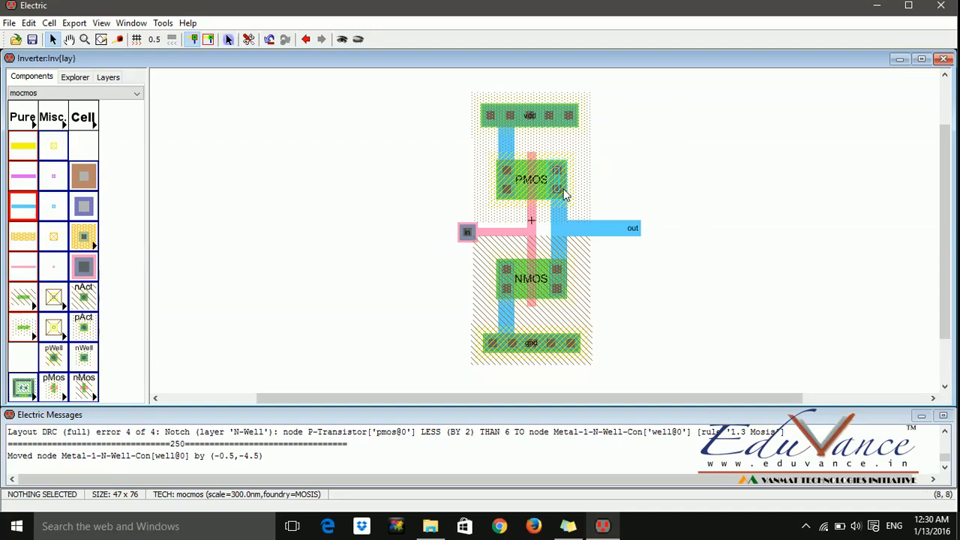
- Try spreading the contacts away from both transistors: the output-side PMOS contact 12.5 units outward, the vdd-side one about 7.5, the gnd-side NMOS one 6
drag(564, 193, 614, 192)
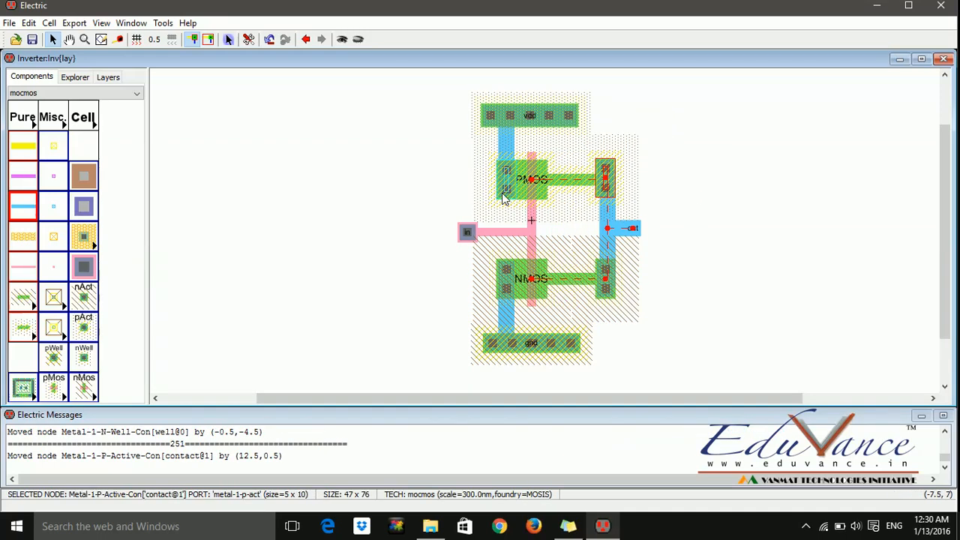
drag(503, 197, 470, 203)
drag(503, 299, 480, 300)
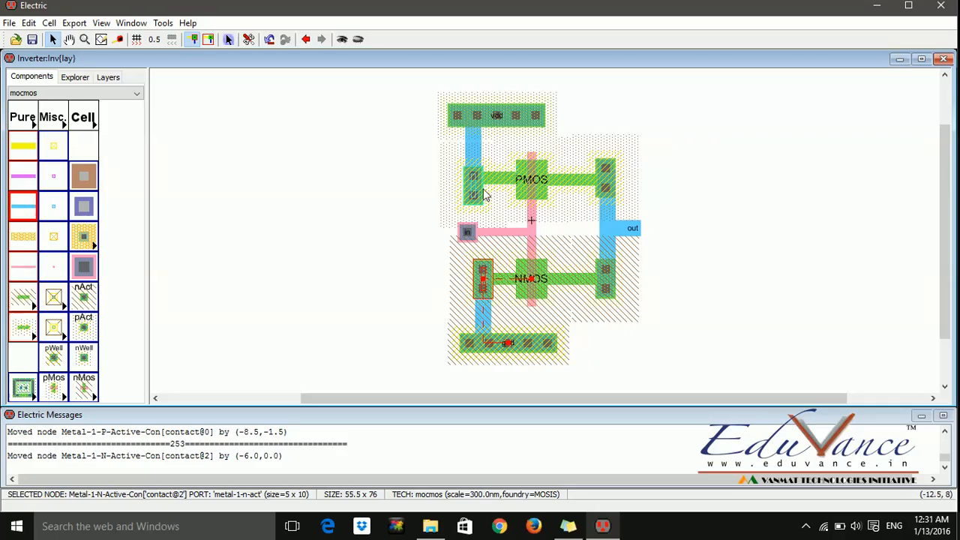
drag(474, 197, 478, 194)
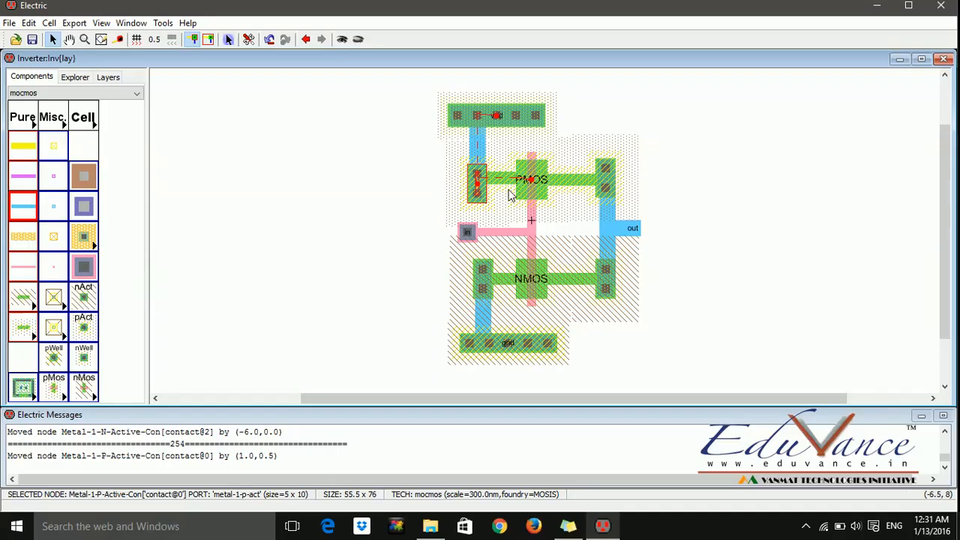
- Run the hierarchical DRC check with the contacts spread apart and step through every reported error
click(162, 23)
mouse_move(191, 40)
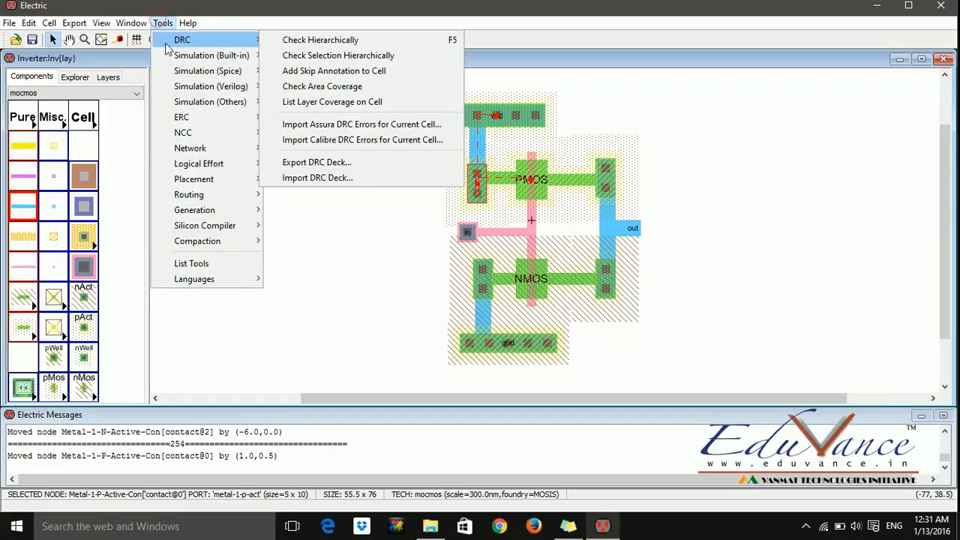
click(315, 41)
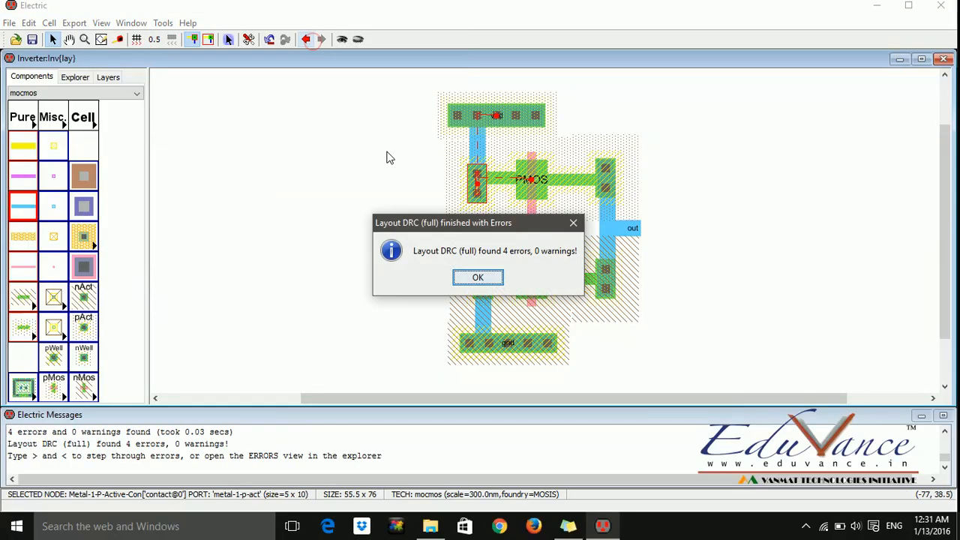
click(477, 277)
key(greater)
key(greater)
key(greater)
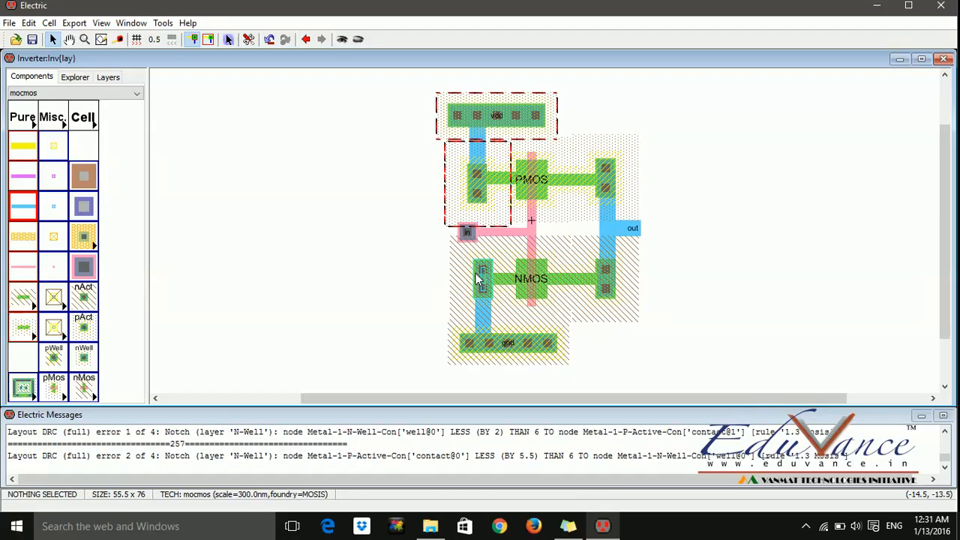
key(greater)
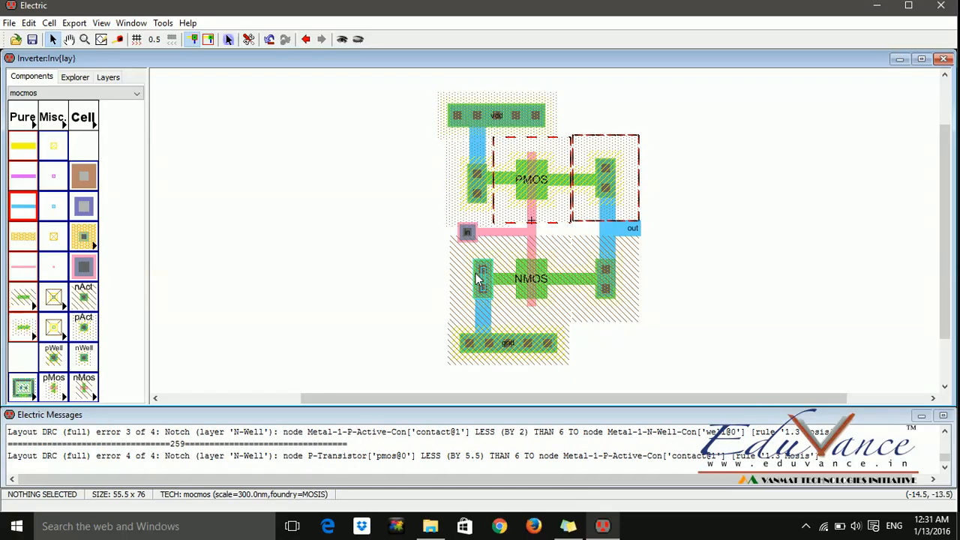
- Move the output-side PMOS active contact 8 units back toward the transistor
click(878, 254)
drag(606, 180, 580, 186)
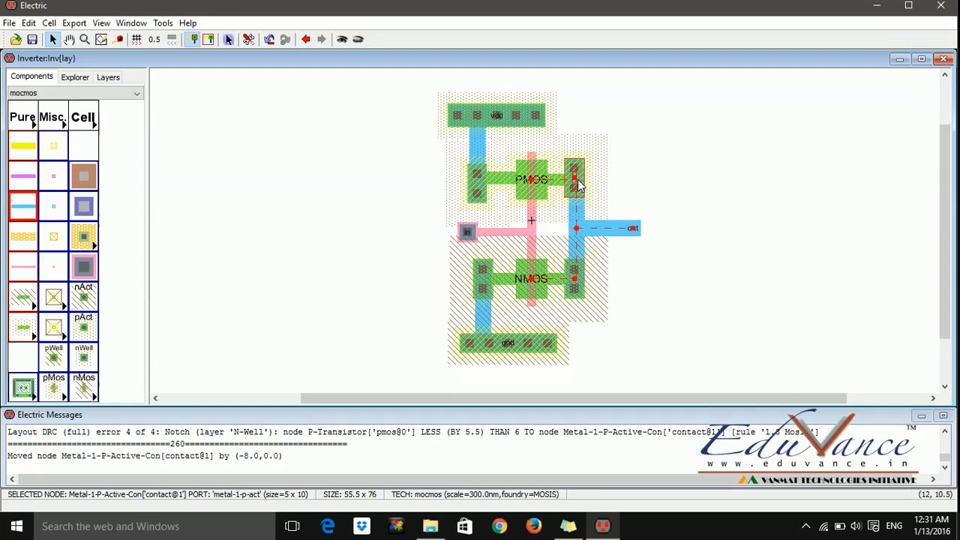
click(636, 192)
- Run the hierarchical DRC check with the output-side contacts closer and step through all errors to examine the select and well notches
click(162, 23)
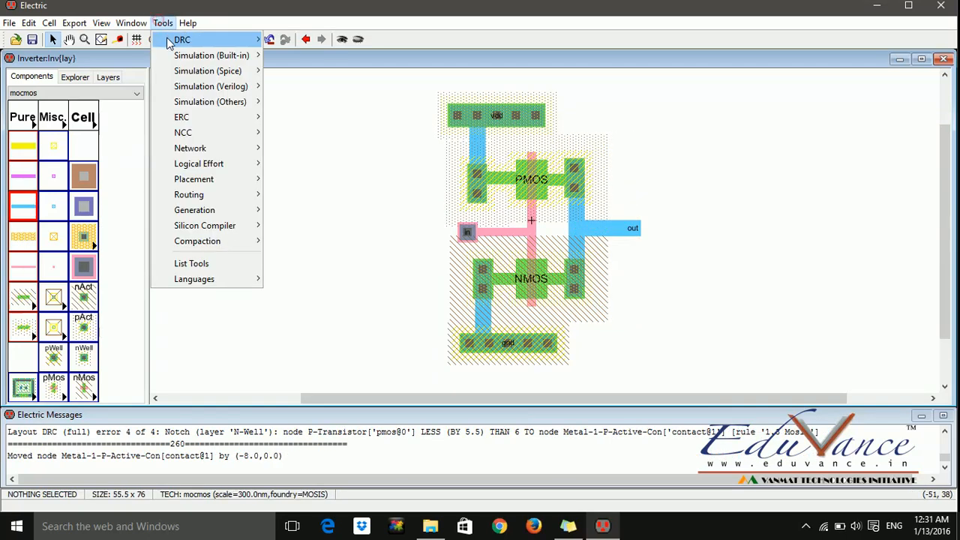
mouse_move(253, 40)
click(304, 41)
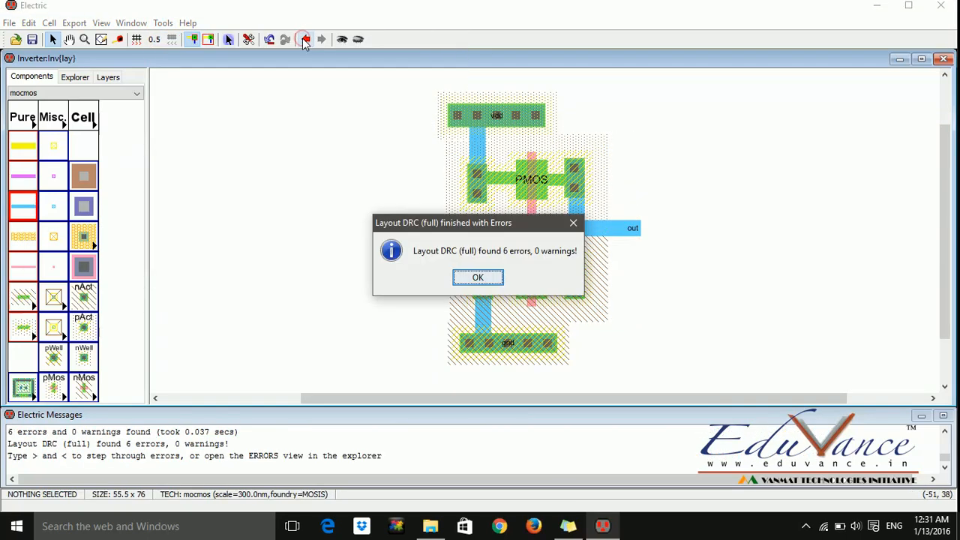
click(475, 277)
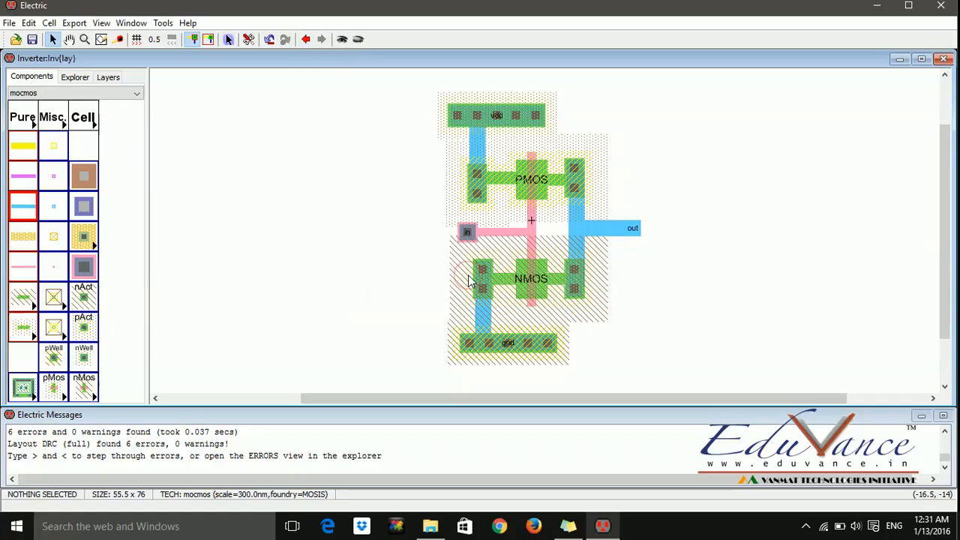
key(greater)
key(greater)
key(greater)
key(greater)
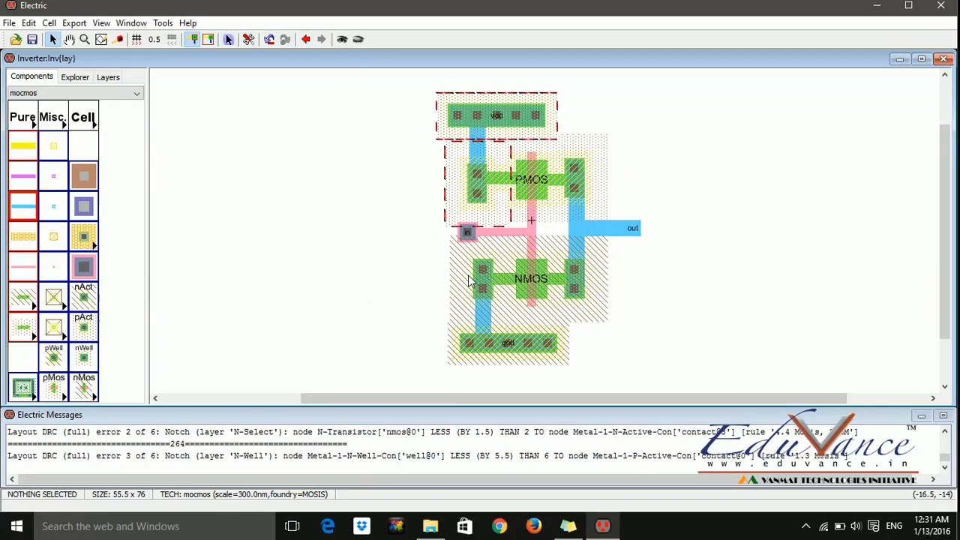
key(greater)
key(greater)
key(greater)
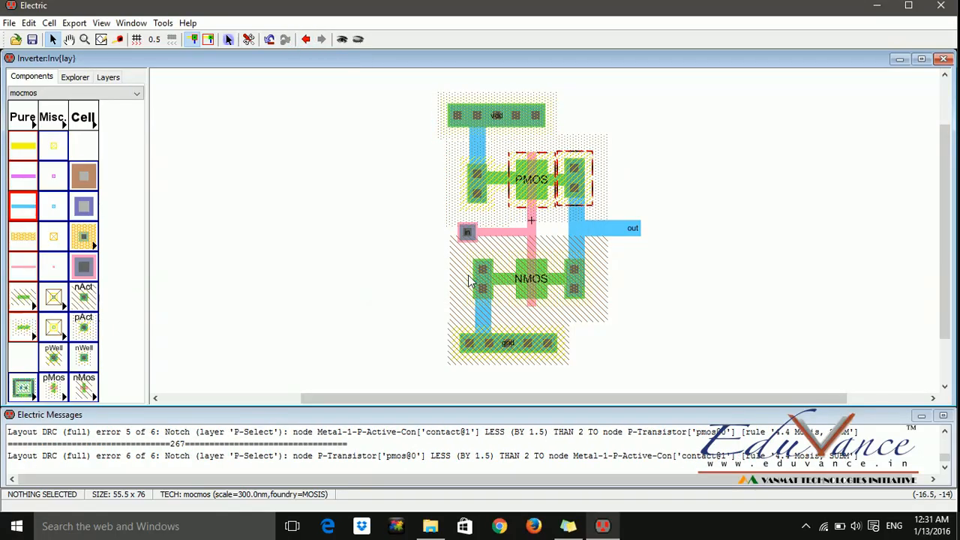
- Move the output-side PMOS contact 4.5 units further toward the transistor, and undo all moves of the PMOS and NMOS contacts
click(713, 158)
drag(578, 184, 561, 187)
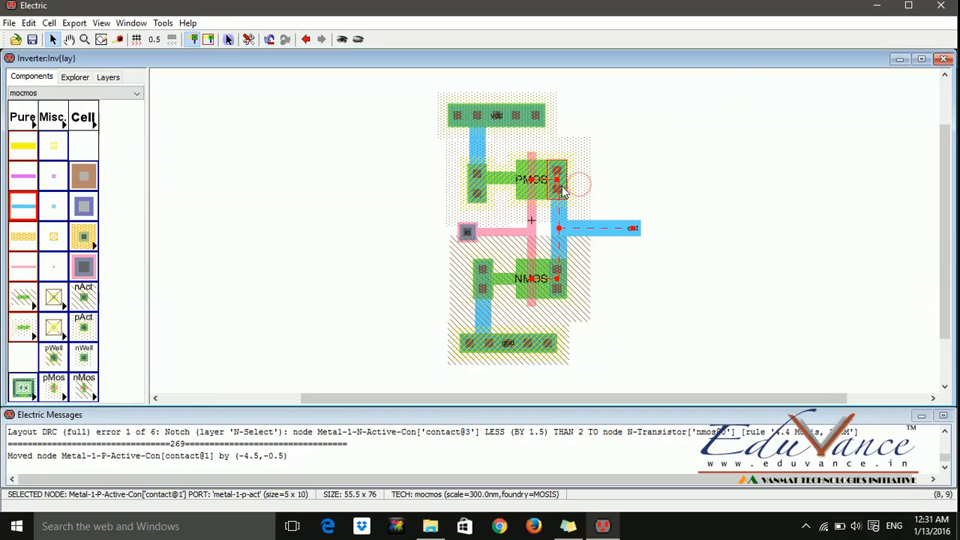
key(ctrl+z)
key(ctrl+z)
key(ctrl+z)
key(ctrl+z)
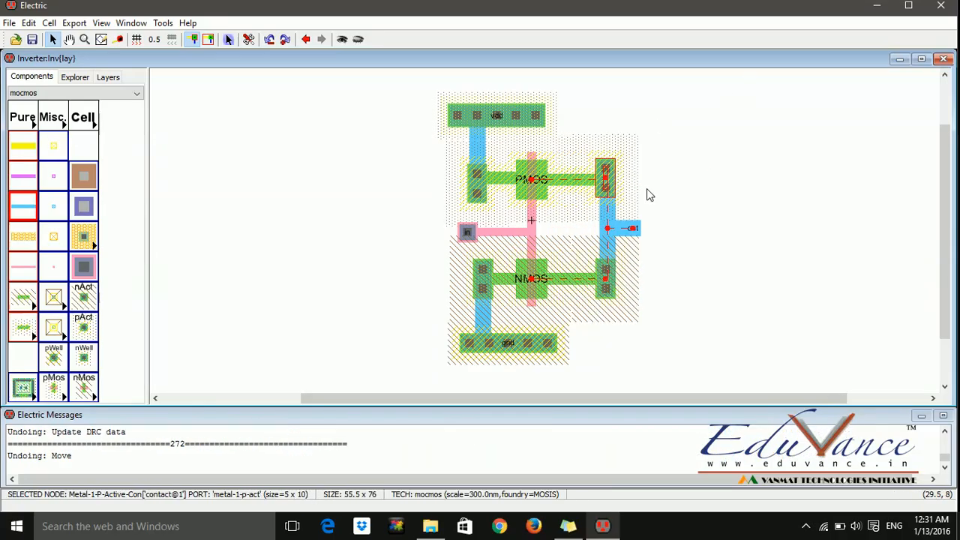
key(ctrl+z)
key(ctrl+z)
key(ctrl+z)
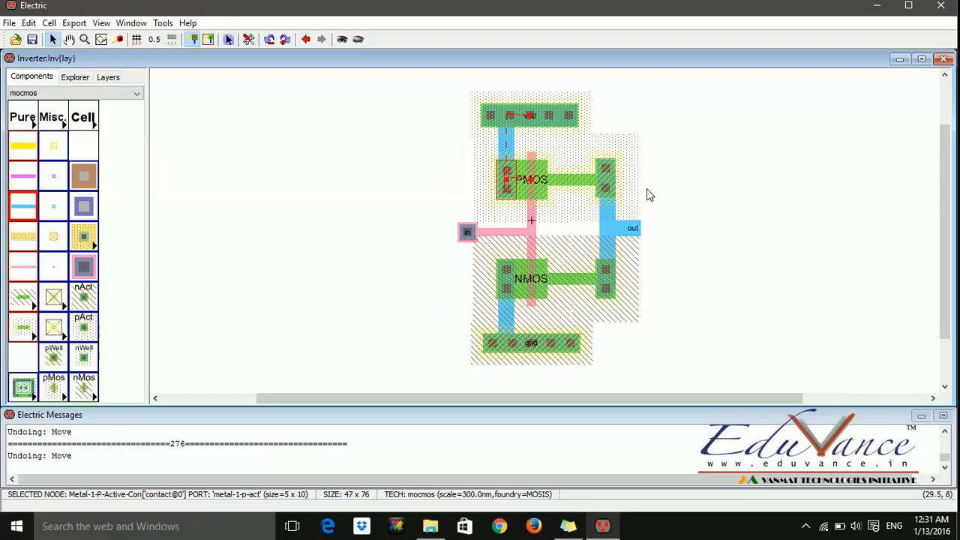
click(646, 189)
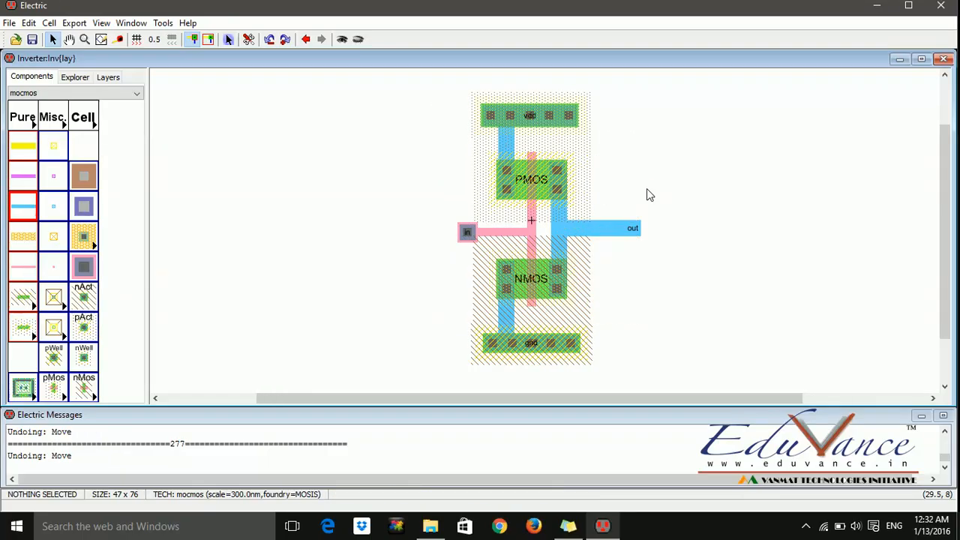
- Run the hierarchical DRC check on the inverter layout with the contacts back against their transistors
click(641, 171)
click(363, 324)
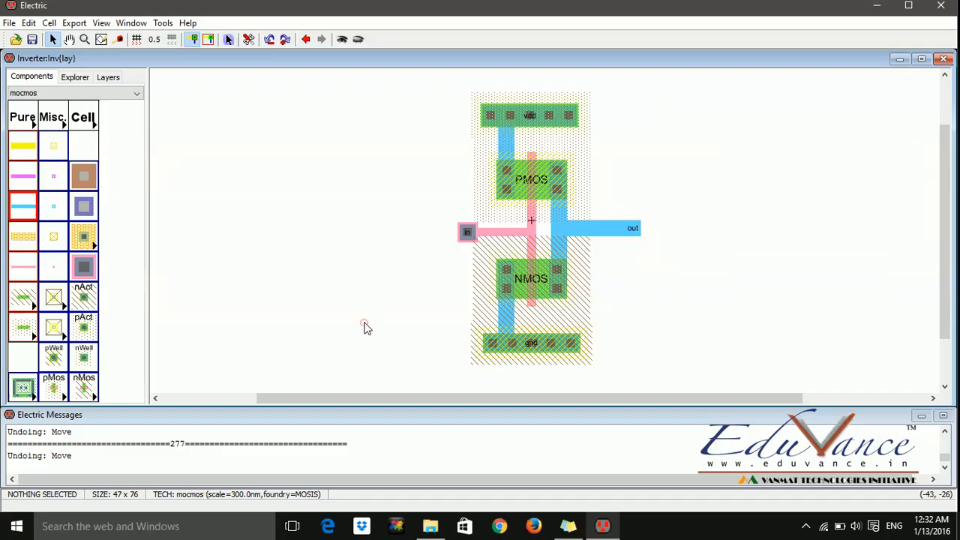
click(162, 23)
mouse_move(194, 43)
click(291, 41)
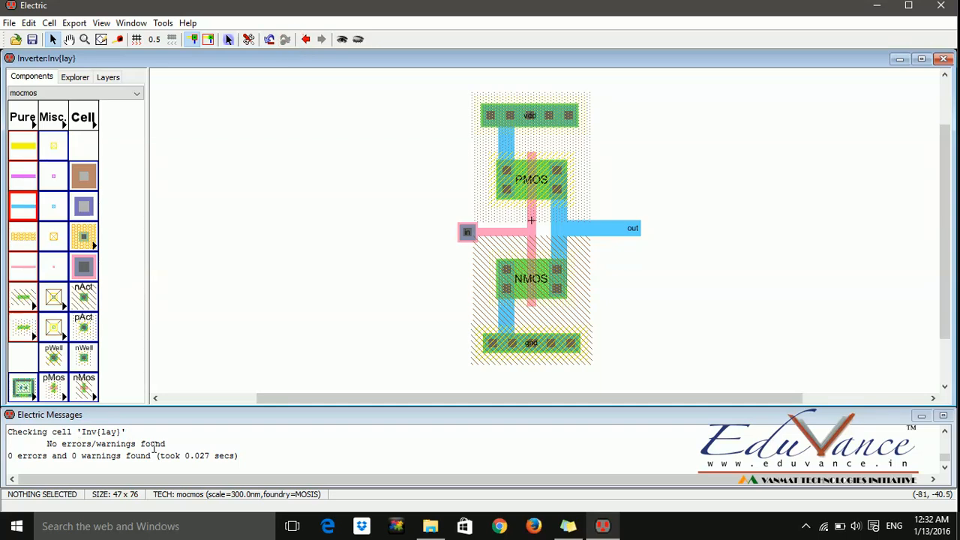
- Run the ERC well check on the inverter layout
click(162, 23)
mouse_move(213, 118)
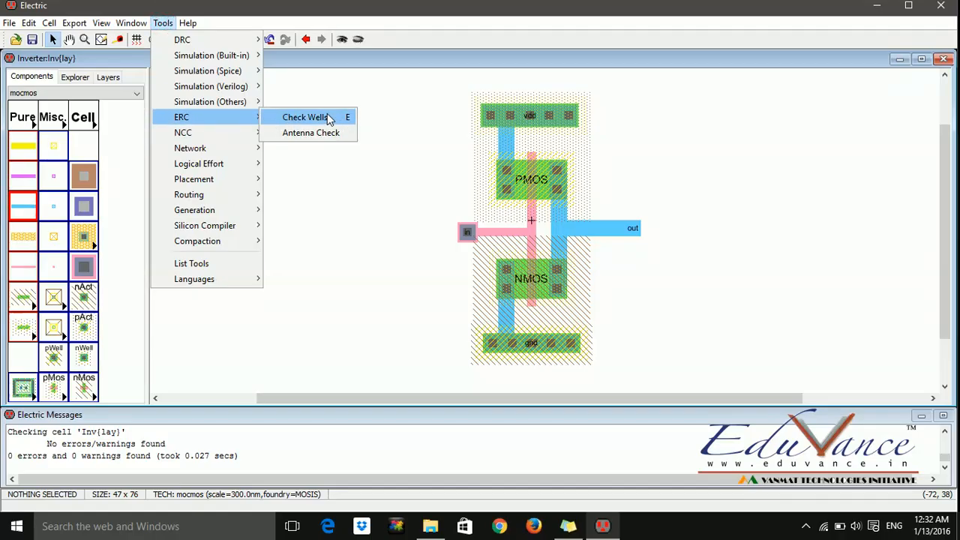
click(432, 100)
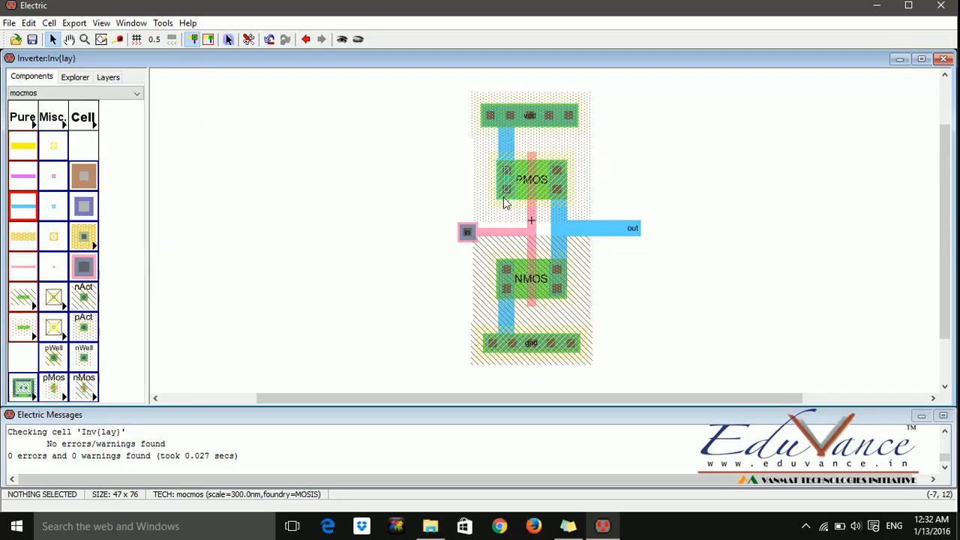
click(162, 23)
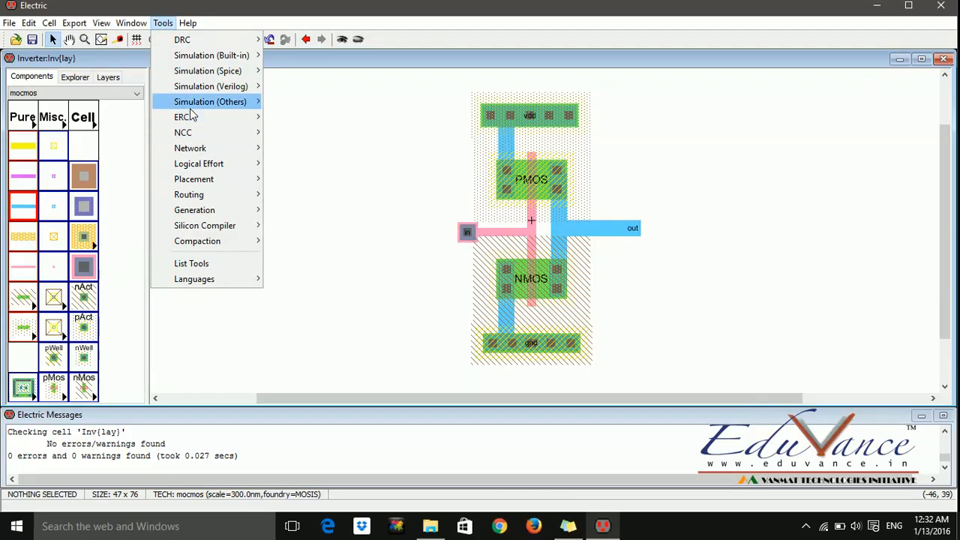
mouse_move(214, 118)
click(315, 119)
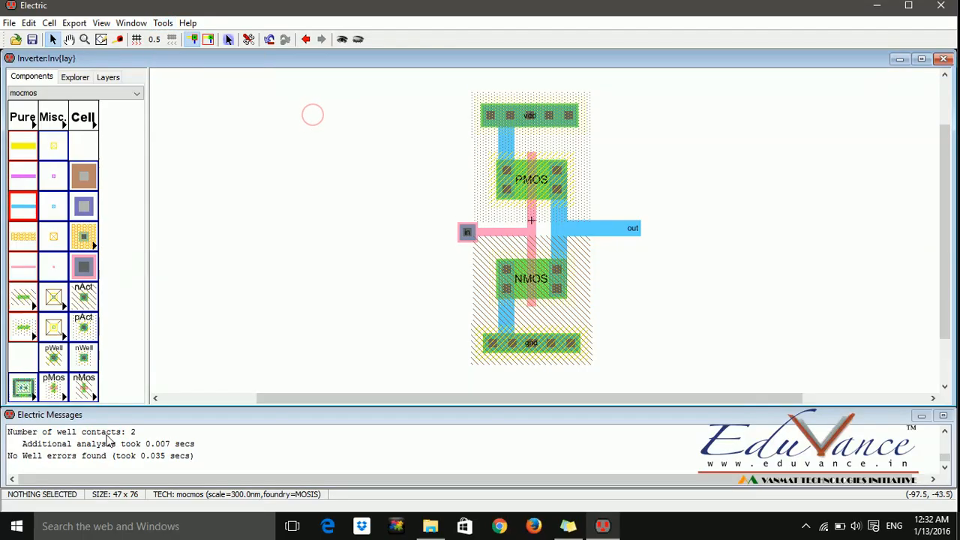
- Run the NCC comparison between the schematic and layout views of the inverter cell
click(163, 23)
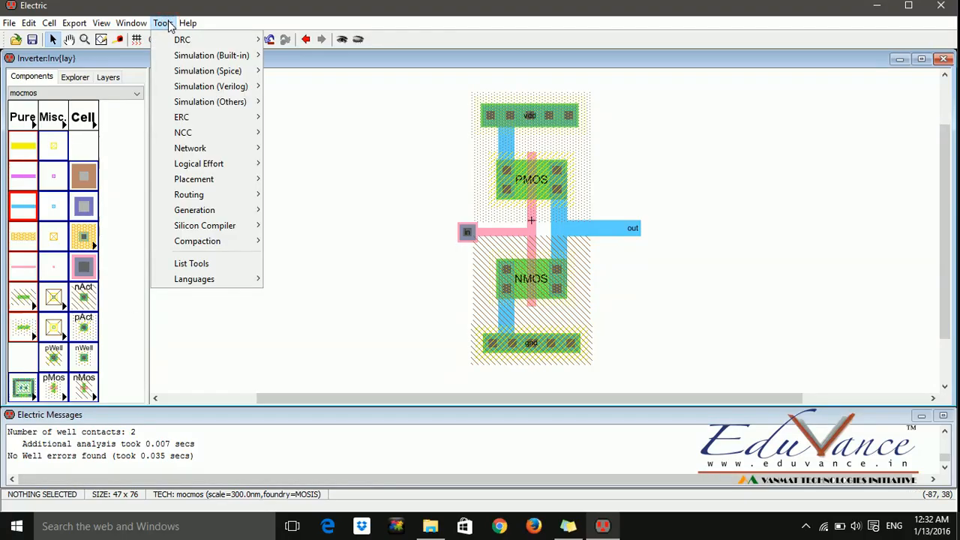
mouse_move(195, 140)
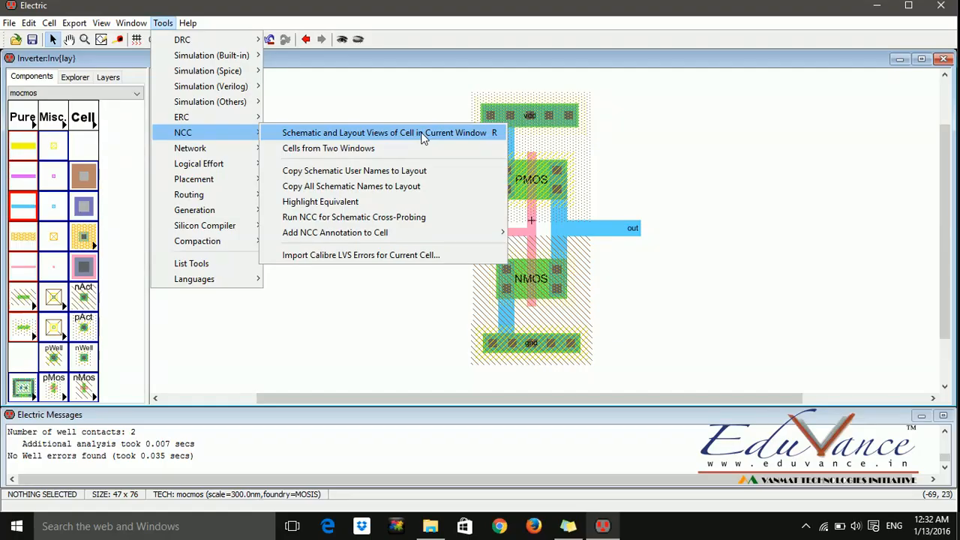
click(423, 135)
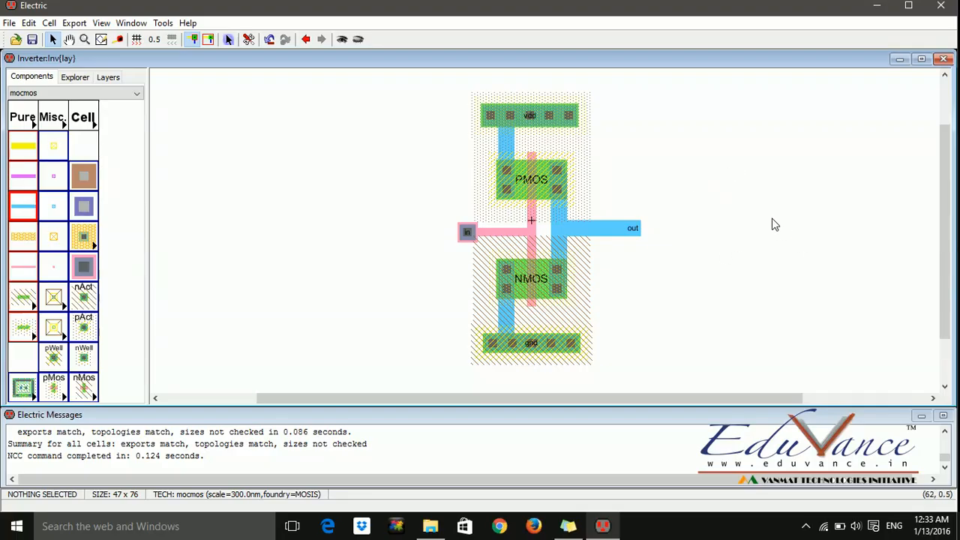
- Delete the out export from the Metal-1 output wire, keeping the wire itself
click(634, 230)
click(634, 231)
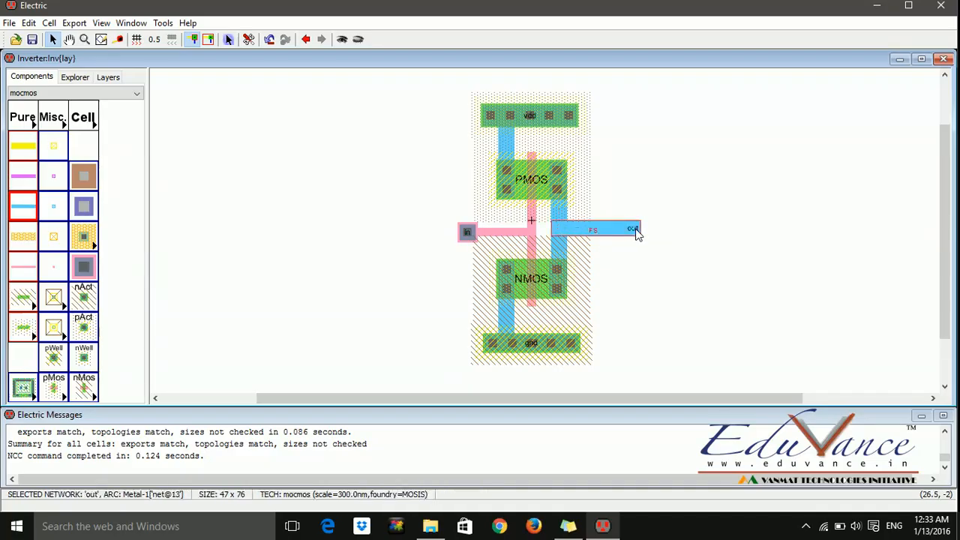
click(634, 231)
key(Delete)
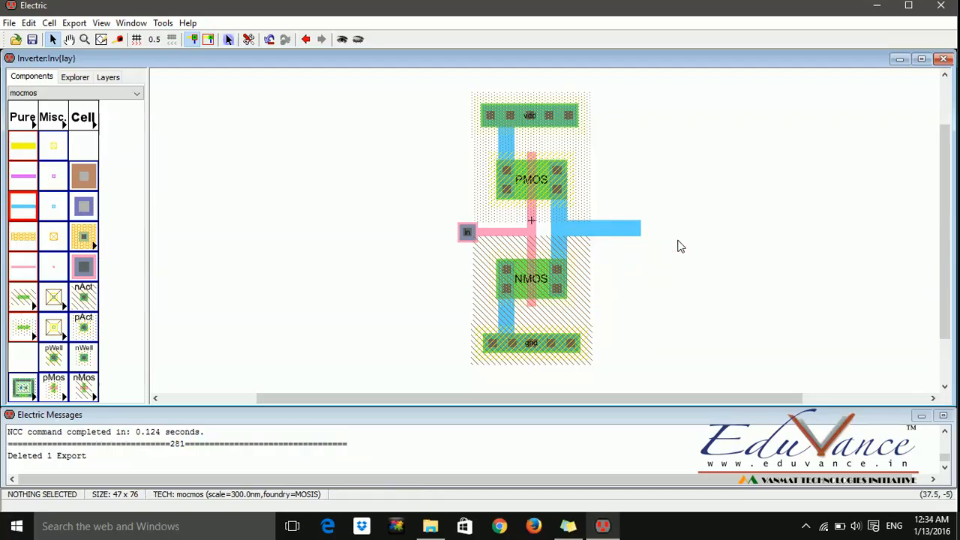
- Rerun the NCC comparison of the schematic and layout views without the out export and examine both cells' parts, wires and ports summaries
click(160, 28)
mouse_move(171, 135)
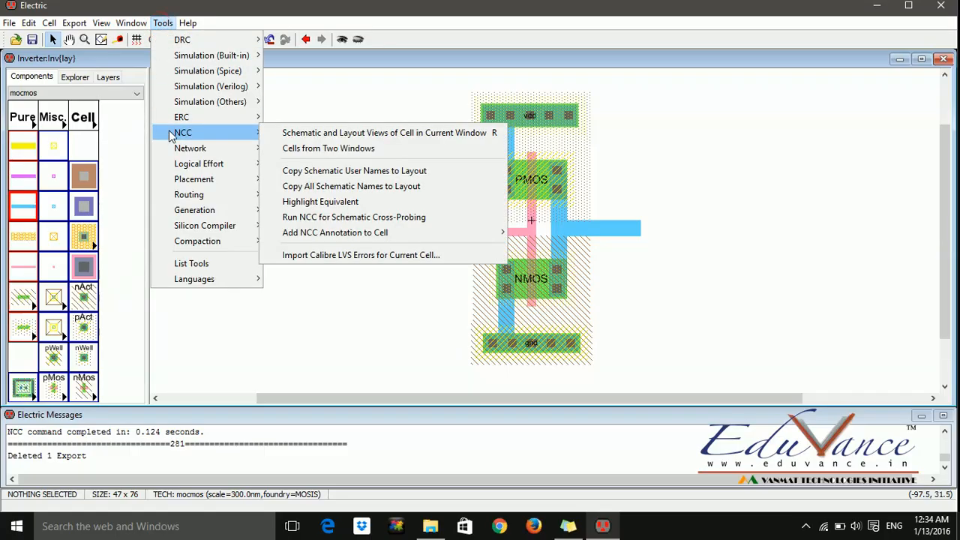
click(346, 133)
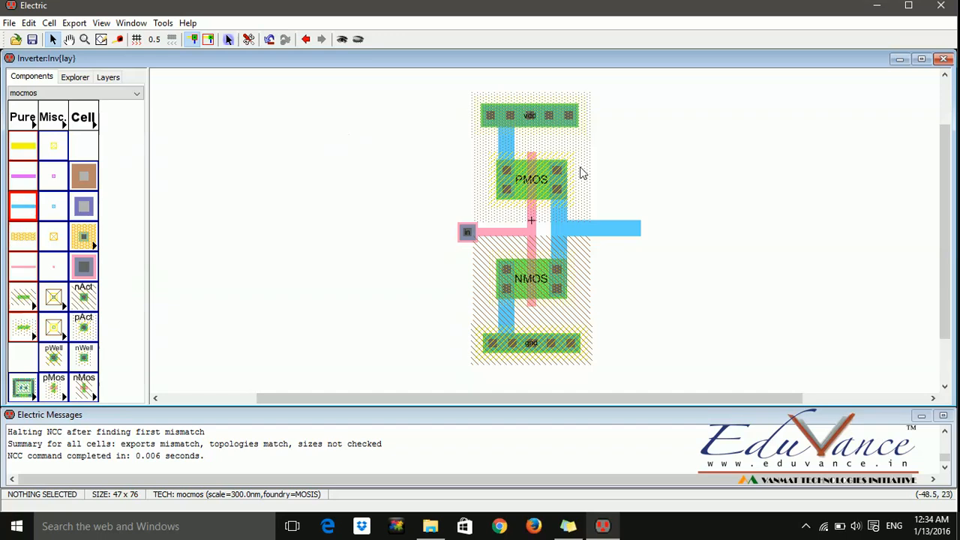
click(660, 269)
click(303, 227)
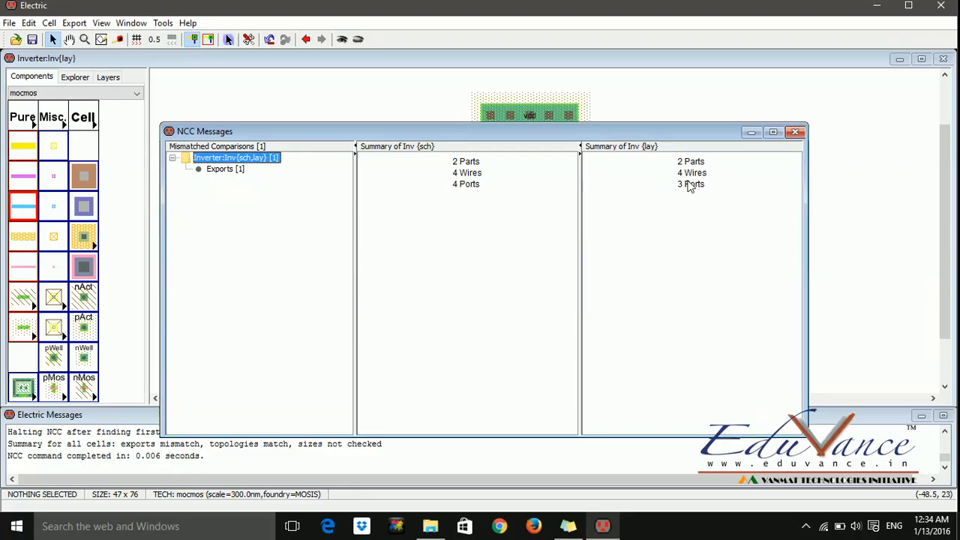
- Examine the Exports mismatch between the schematic and layout in the NCC results, closing the report when done
click(228, 171)
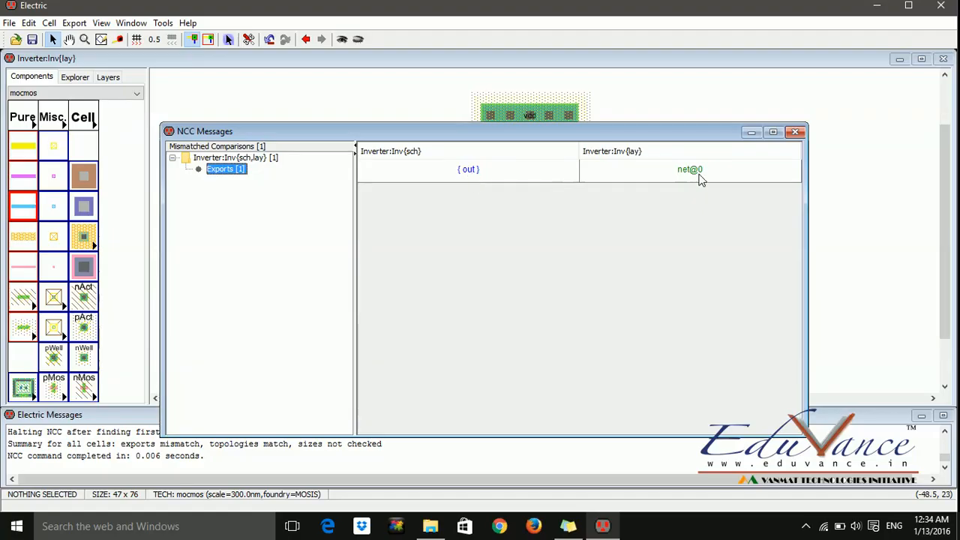
click(796, 133)
- Export the Metal-1 pin at the end of the output wire with the capitalised name Out and save the library
click(633, 231)
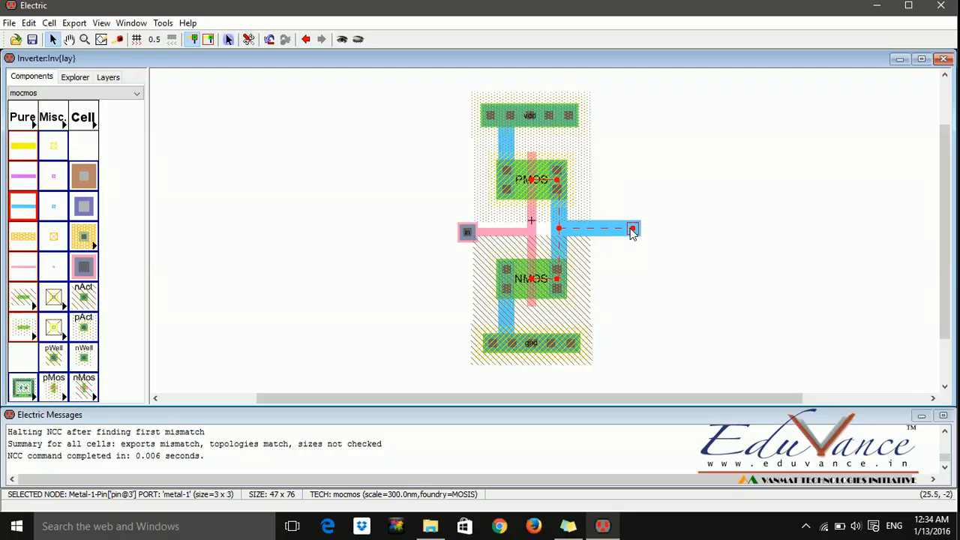
key(ctrl+e)
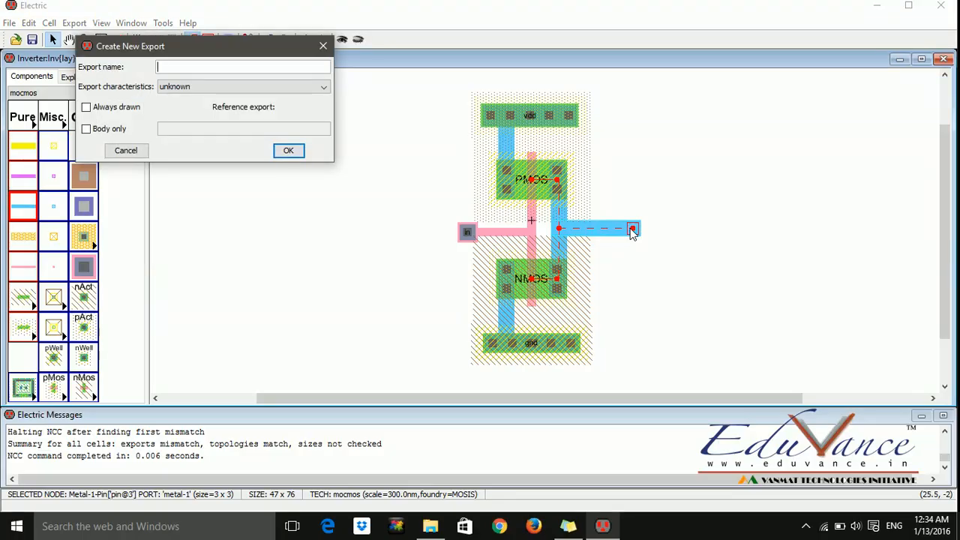
text(Out)
key(Return)
click(755, 184)
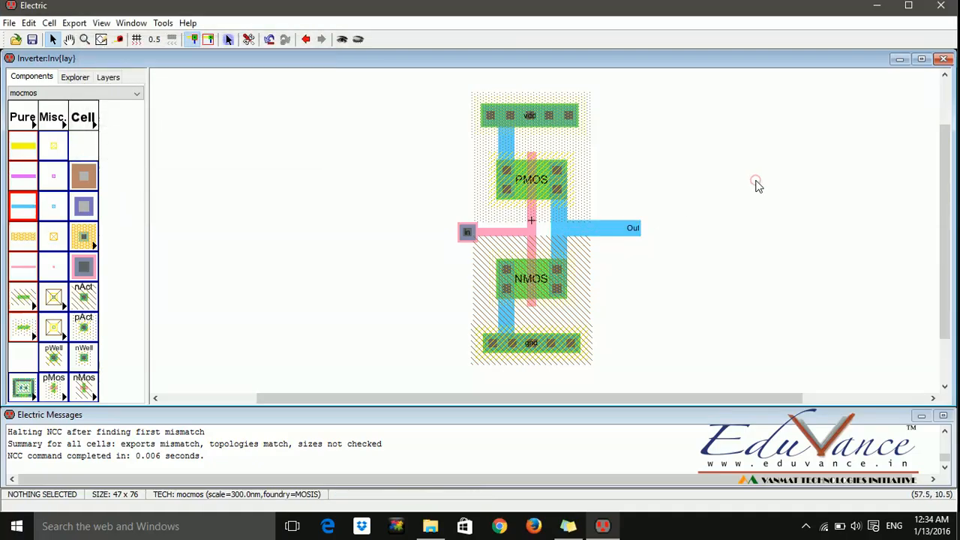
key(ctrl+s)
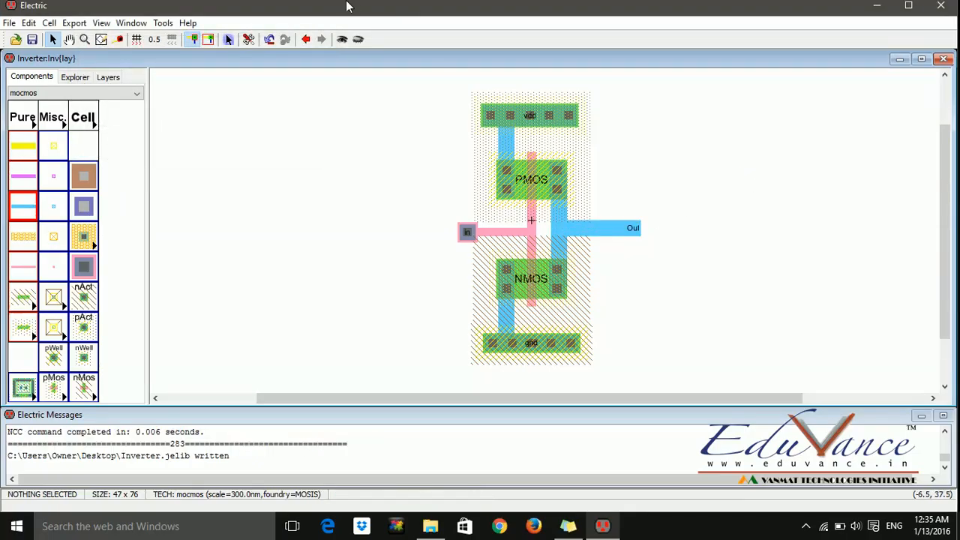
- Run NCC on the schematic and layout views and compare the export names listed under the Exports mismatch
click(163, 23)
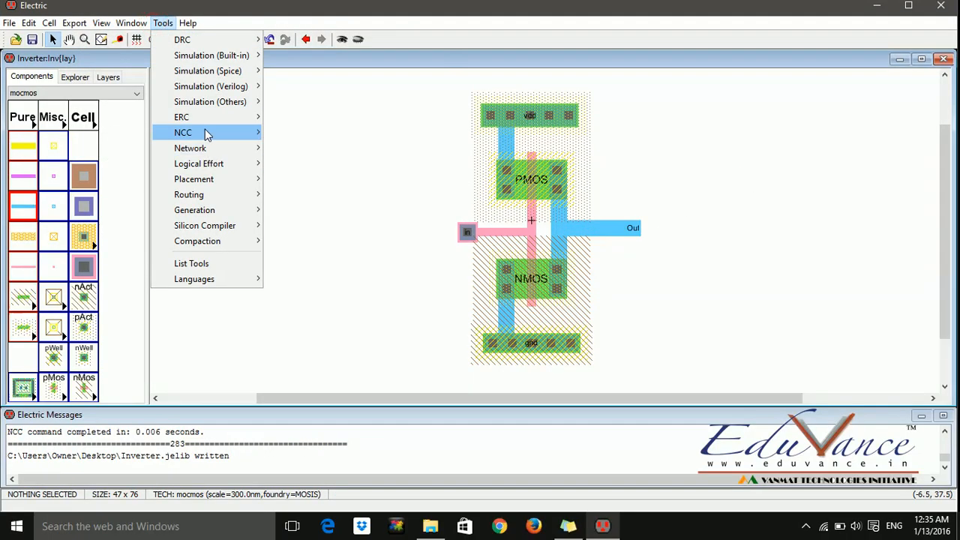
click(274, 130)
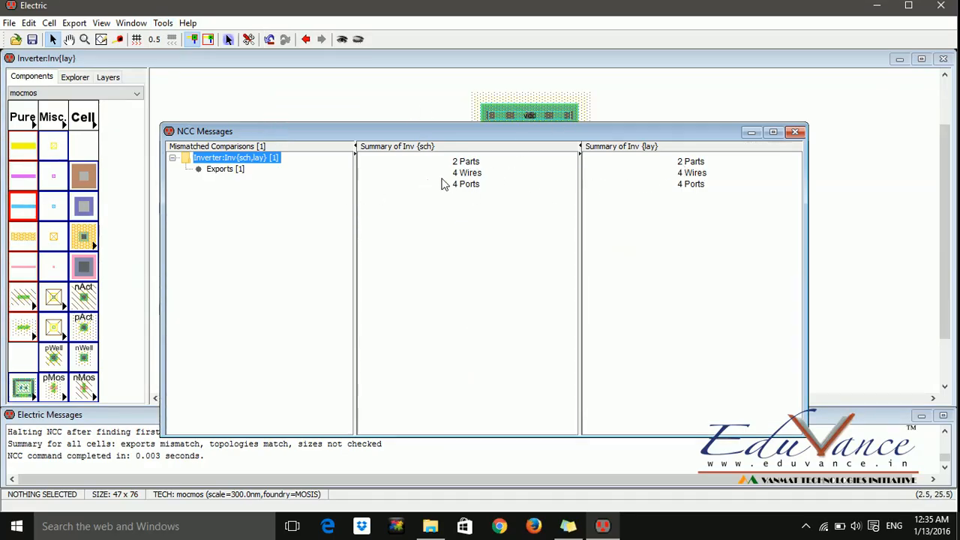
click(225, 171)
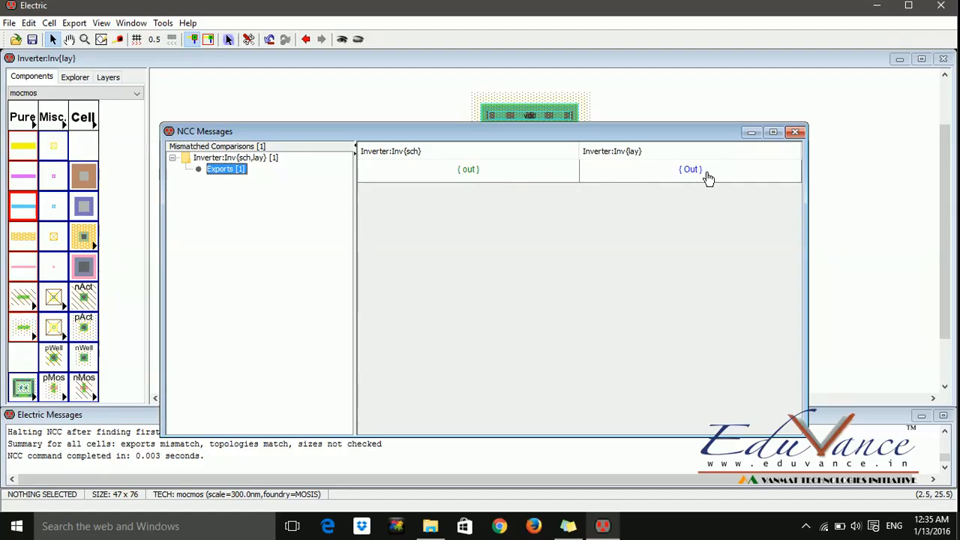
click(795, 134)
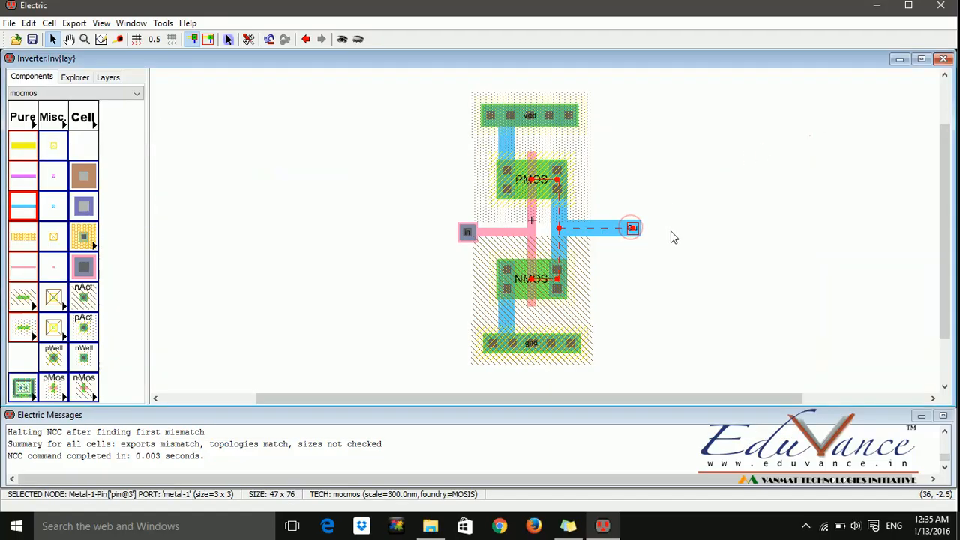
- Undo the library write and the creation of the Out export
key(ctrl+z)
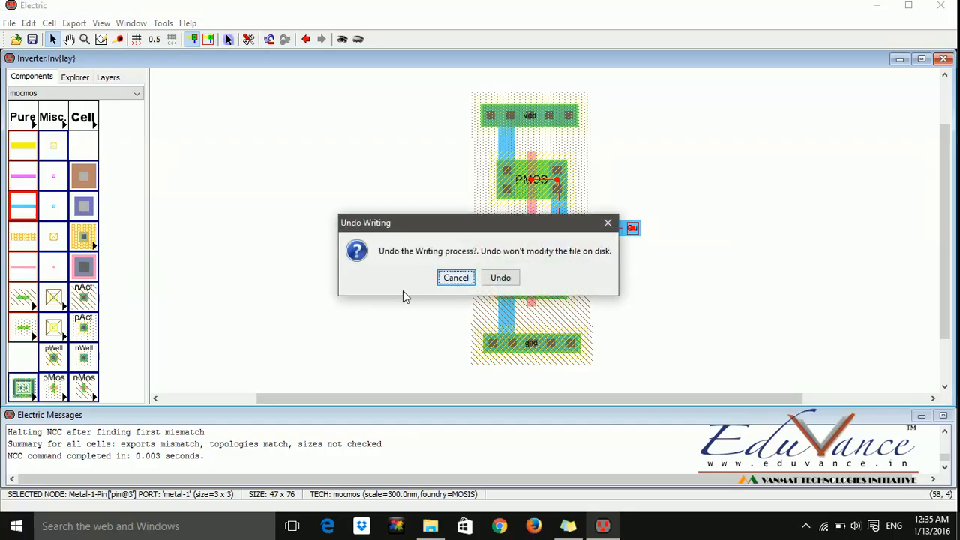
click(501, 278)
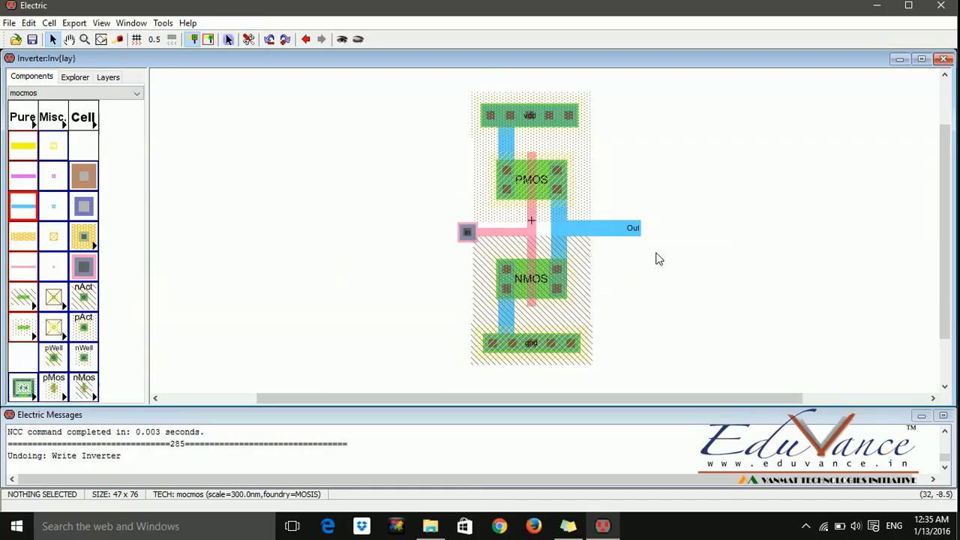
key(ctrl+z)
click(651, 248)
- Export the Metal-1 pin at the end of the output wire as out, in lowercase like the schematic
click(632, 230)
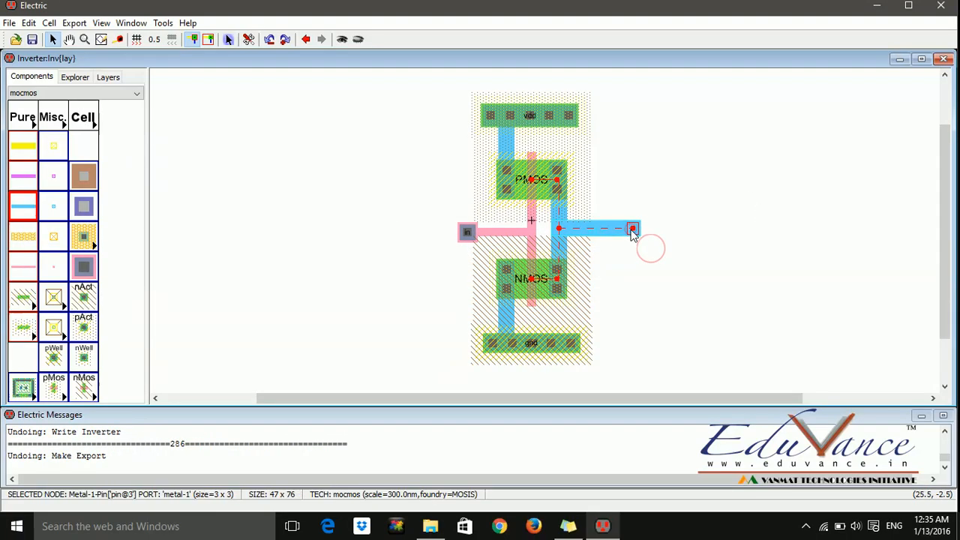
key(ctrl+e)
text(Out)
key(Return)
click(685, 256)
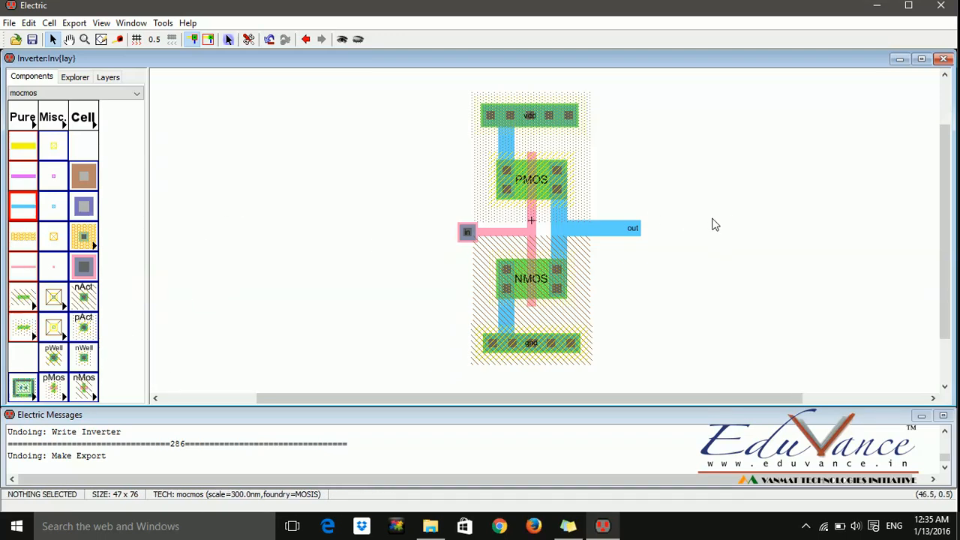
click(509, 184)
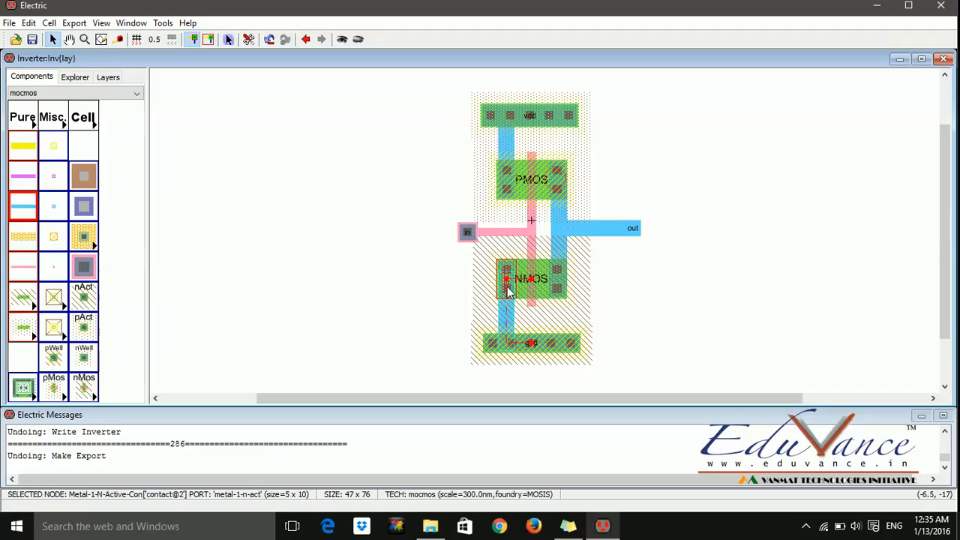
click(554, 287)
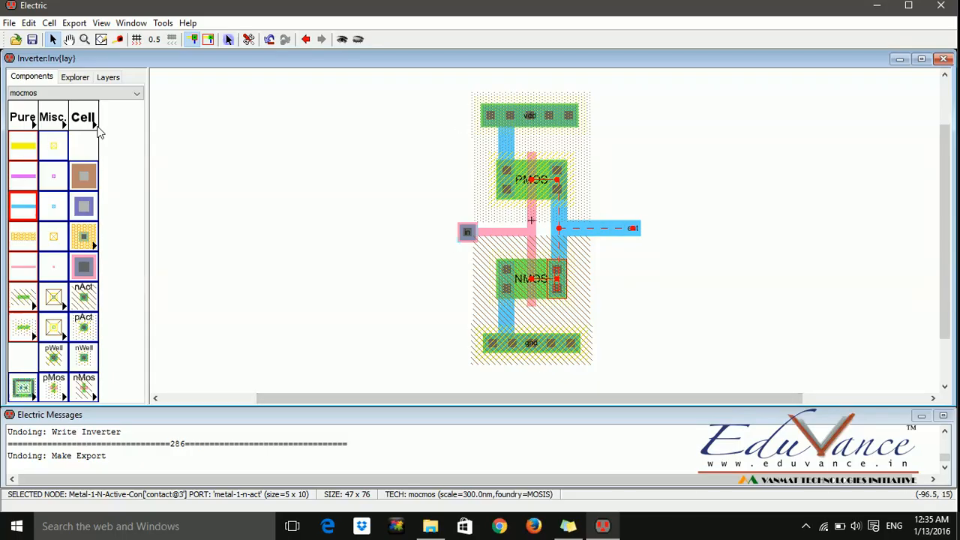
click(164, 24)
mouse_move(248, 55)
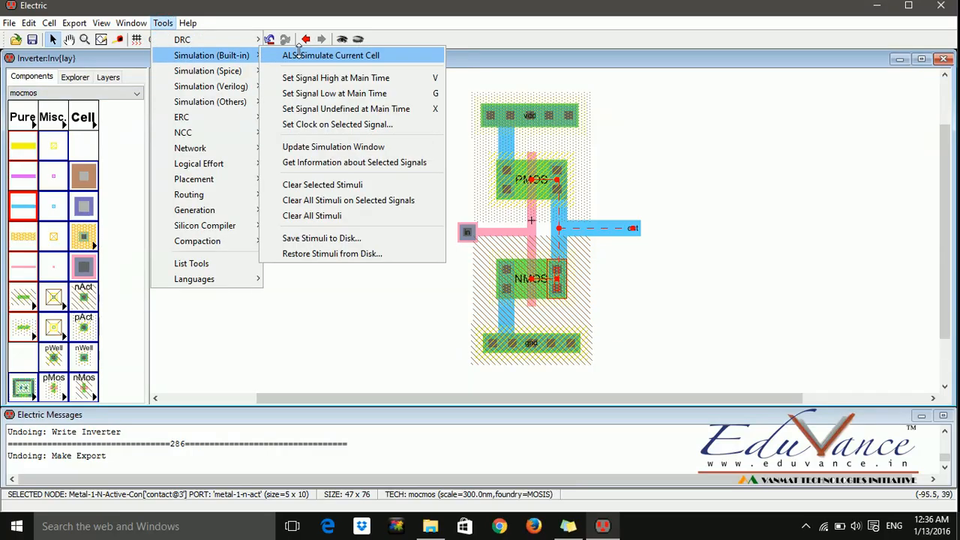
mouse_move(225, 40)
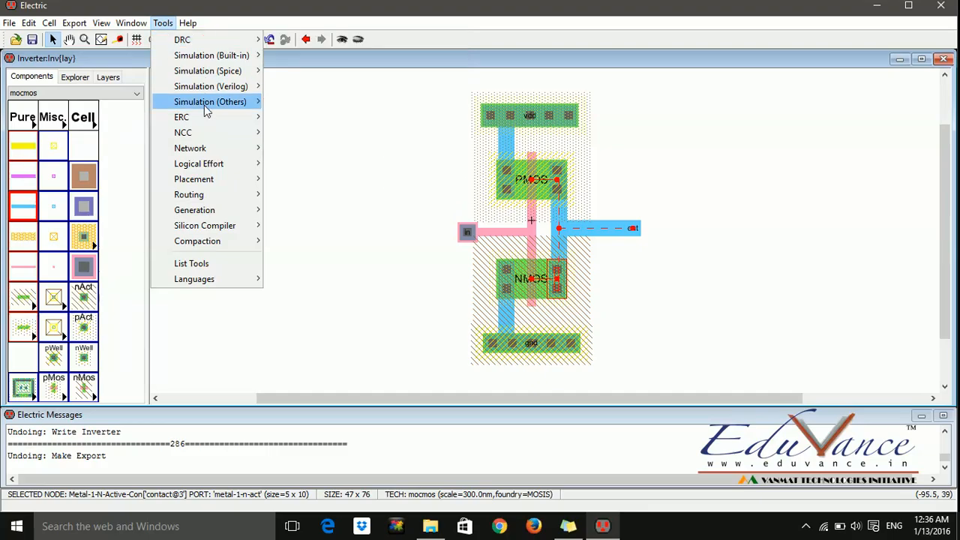
mouse_move(206, 117)
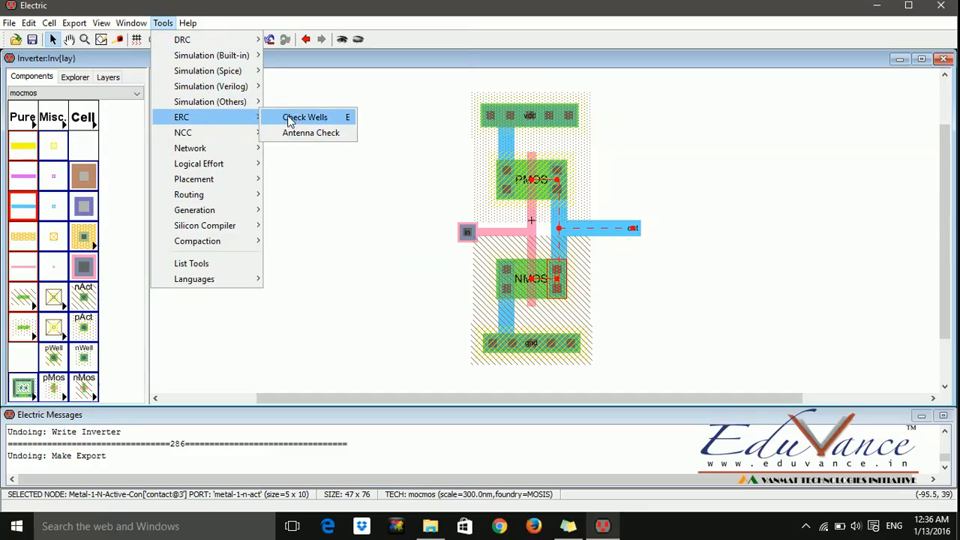
mouse_move(214, 132)
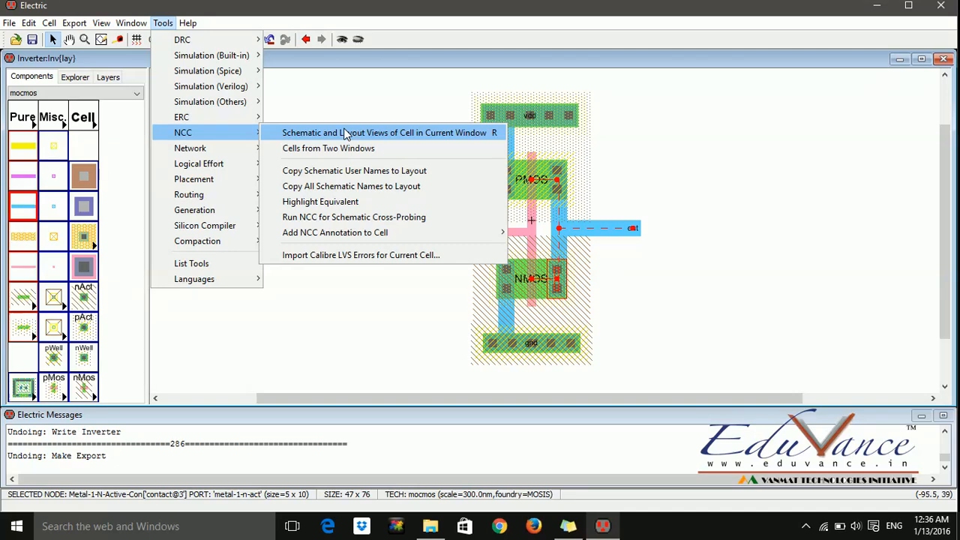
click(332, 103)
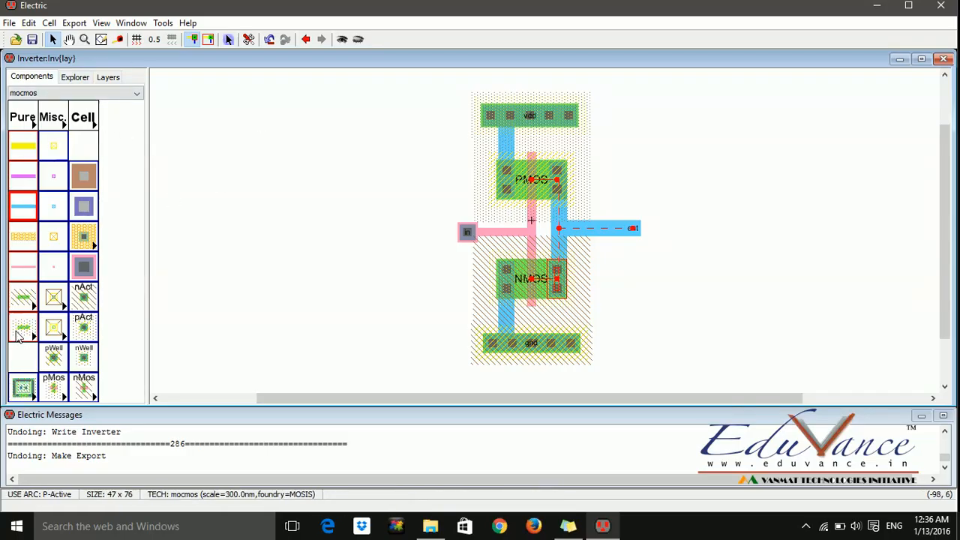
click(31, 390)
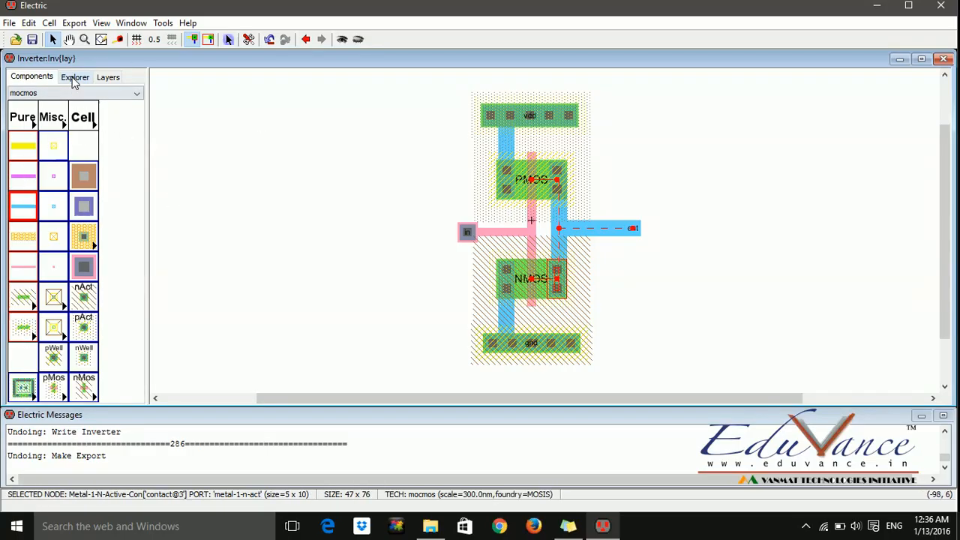
- Copy the SPICE code text from Inv{sch} into Inv{lay}, placing it in the empty area beside the NMOS transistor
click(74, 78)
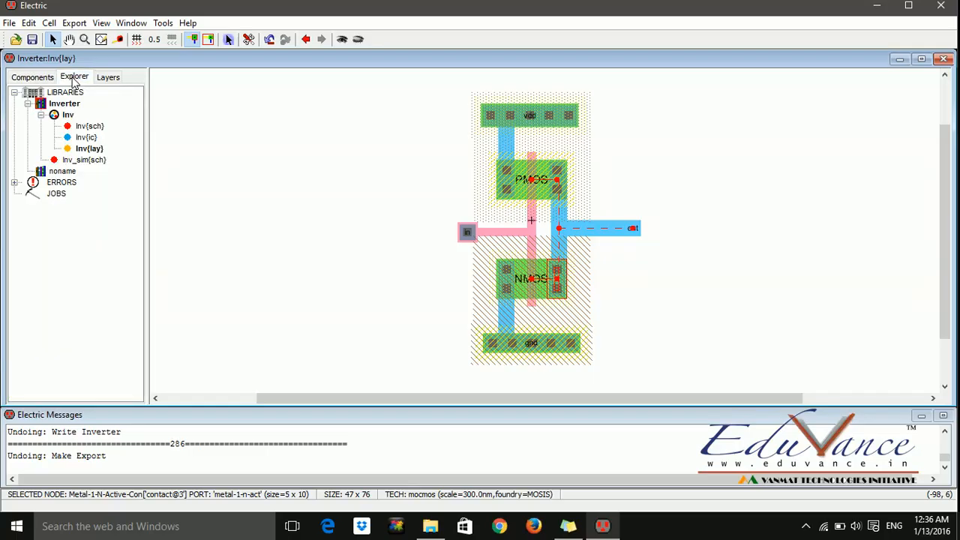
double_click(89, 126)
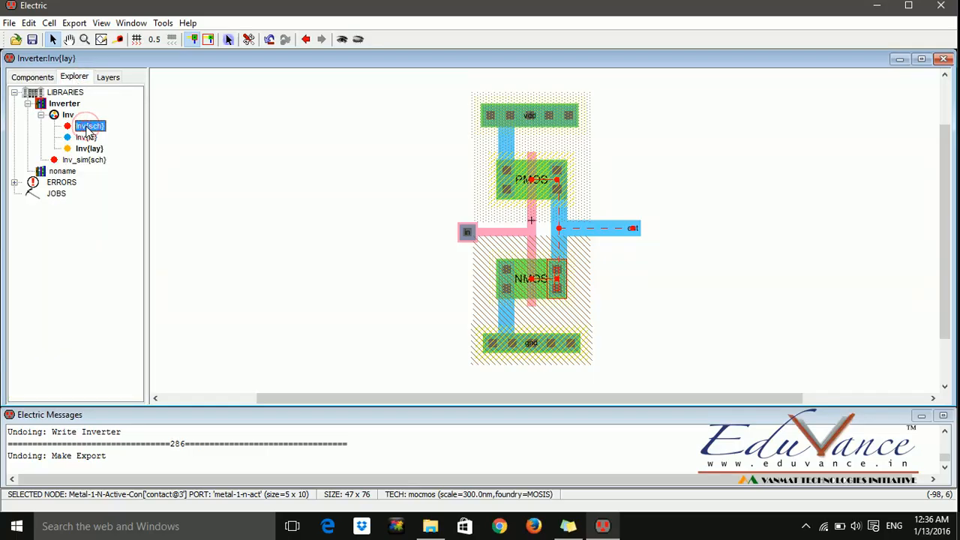
click(330, 315)
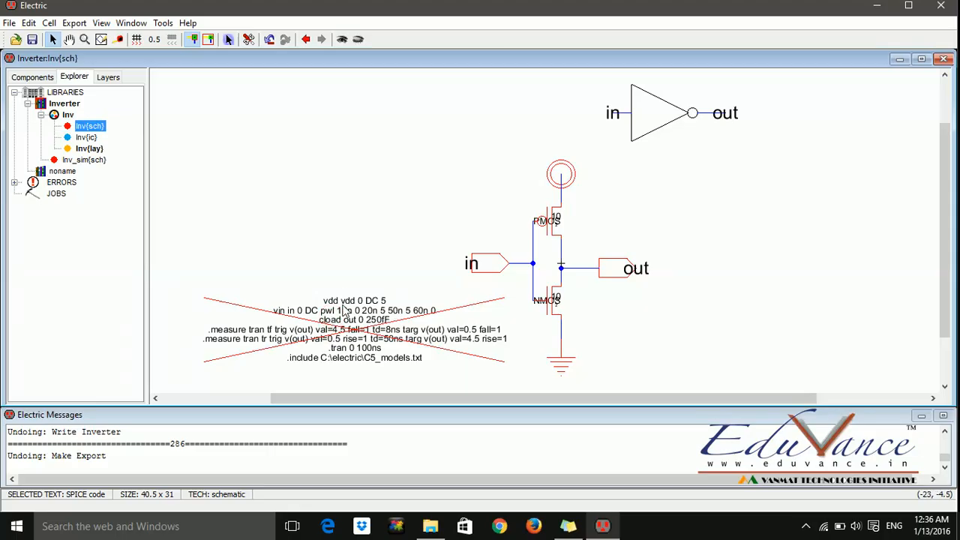
double_click(89, 148)
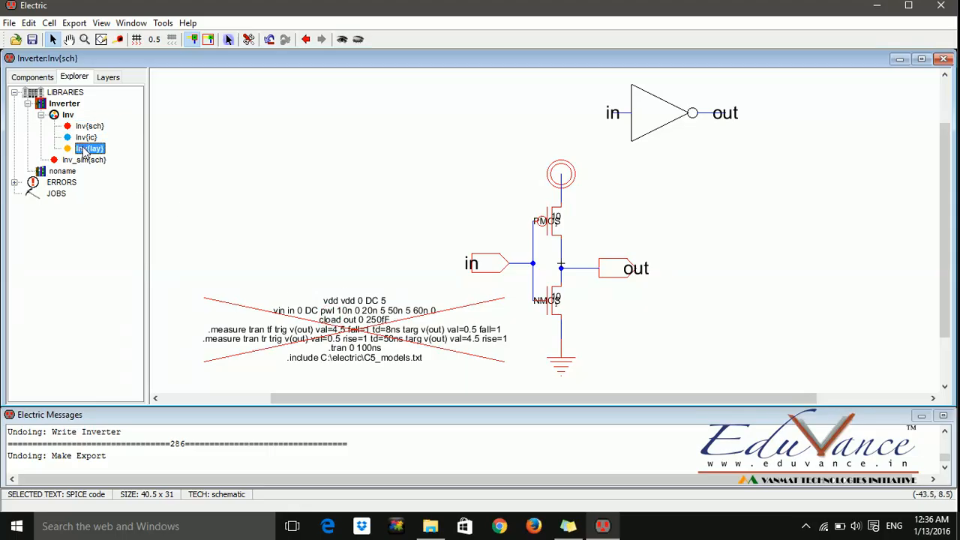
key(ctrl+v)
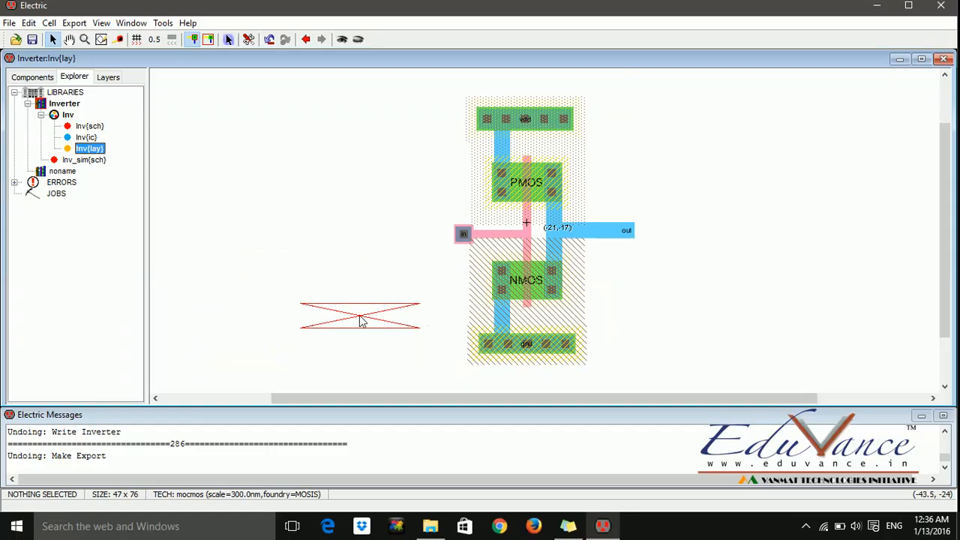
click(330, 322)
click(305, 238)
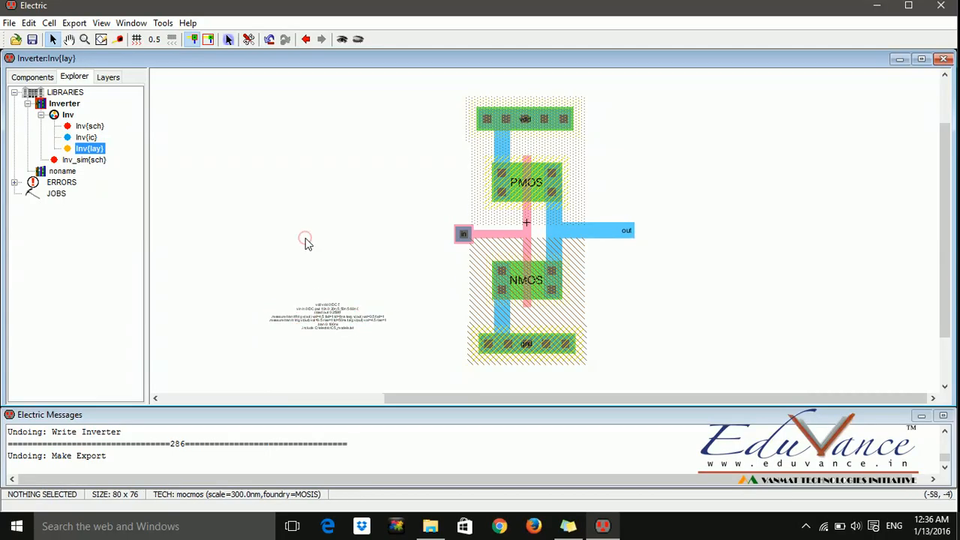
- Set the layout's SPICE code text size to 2 units and move the text about 1 unit left and 2.5 units up
click(331, 314)
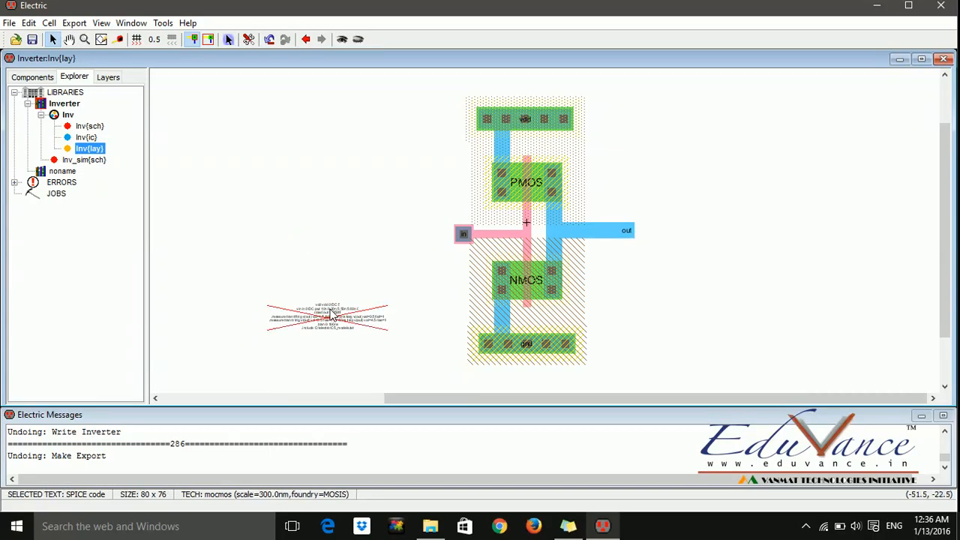
double_click(331, 315)
click(499, 194)
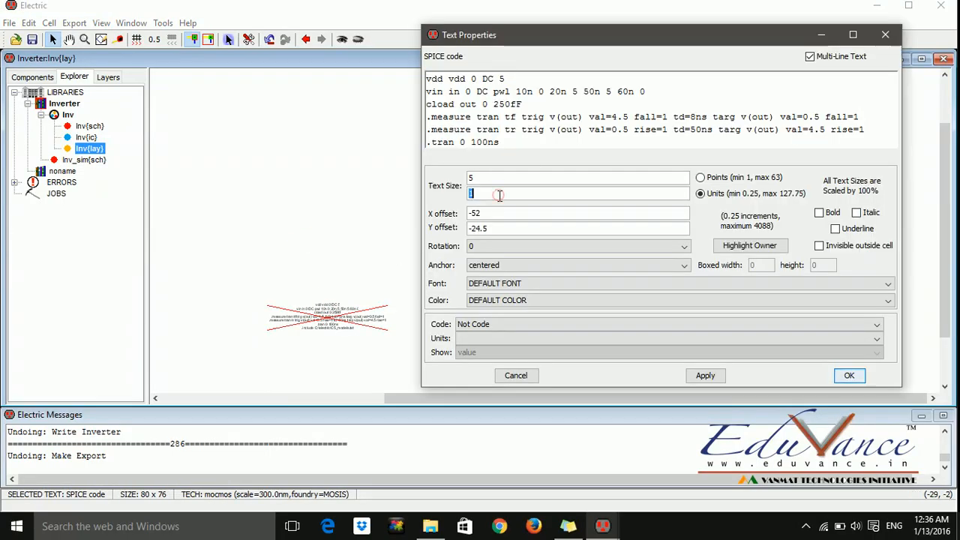
text(2)
key(Return)
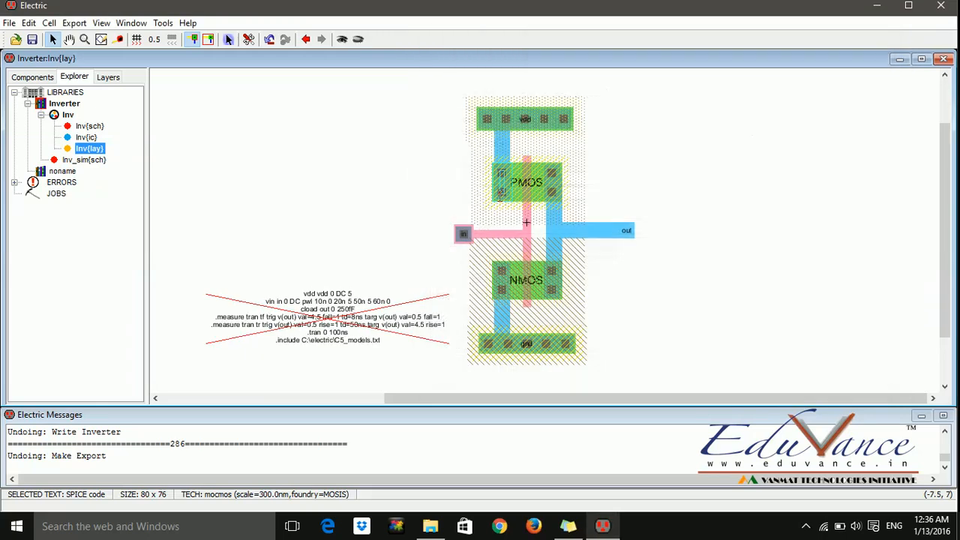
drag(339, 304, 333, 295)
click(333, 196)
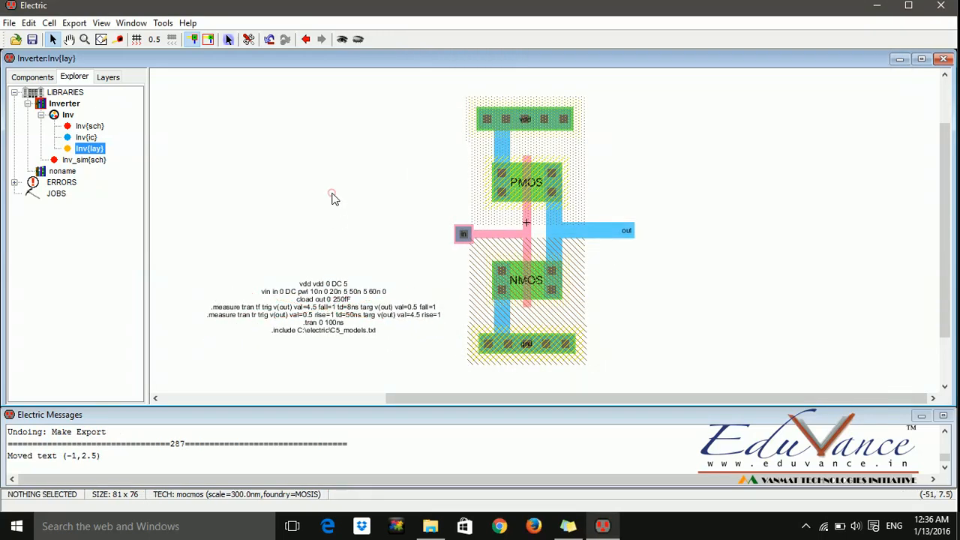
- Write the Spice deck for the Inv{lay} layout and open it in LTspice for simulation
click(164, 22)
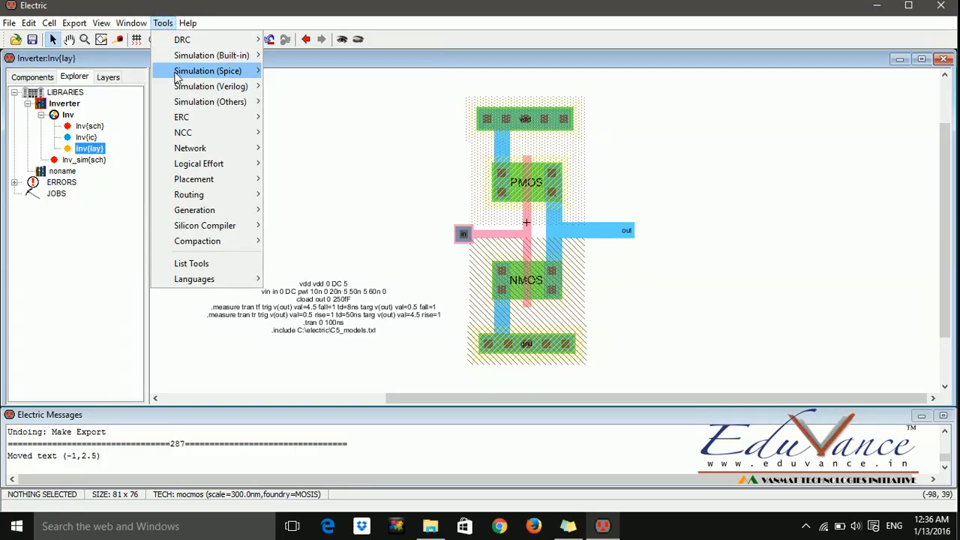
mouse_move(217, 75)
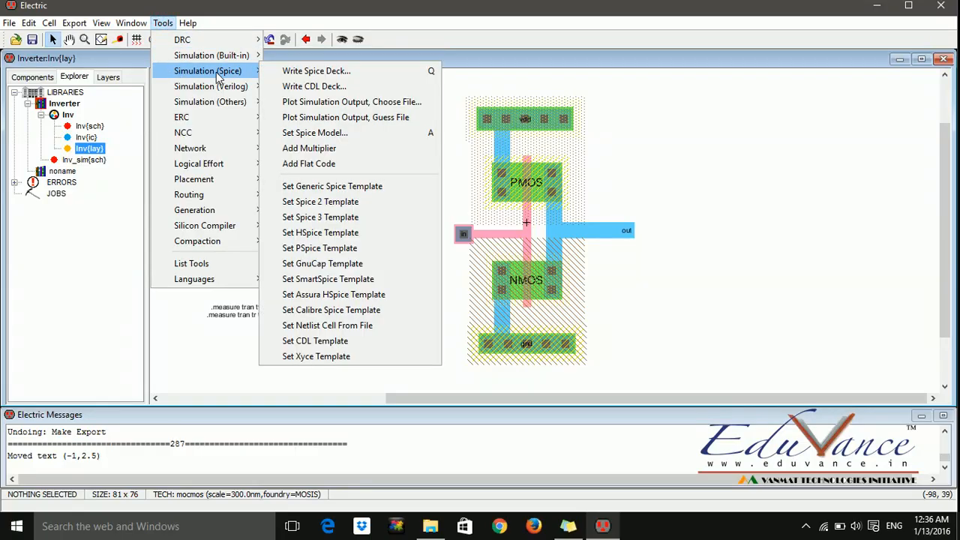
click(324, 78)
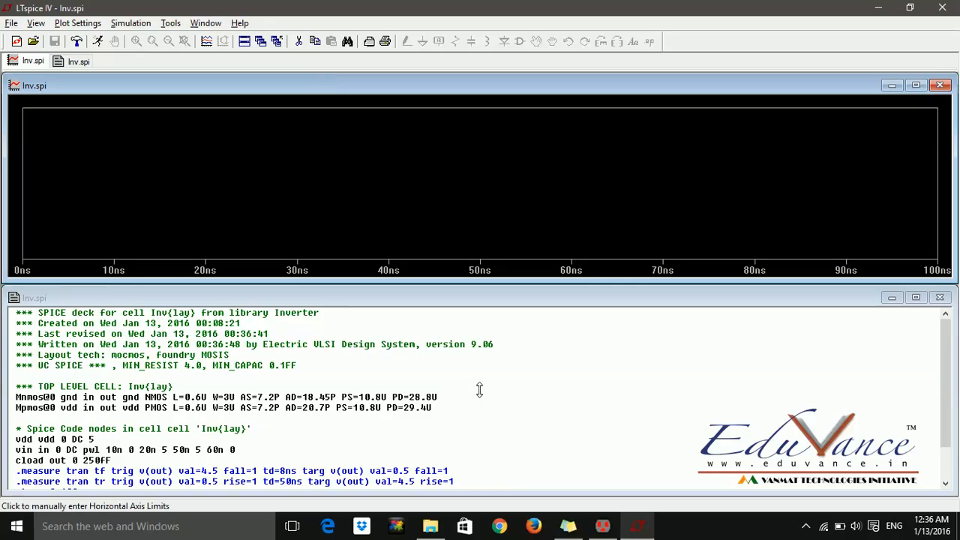
click(809, 528)
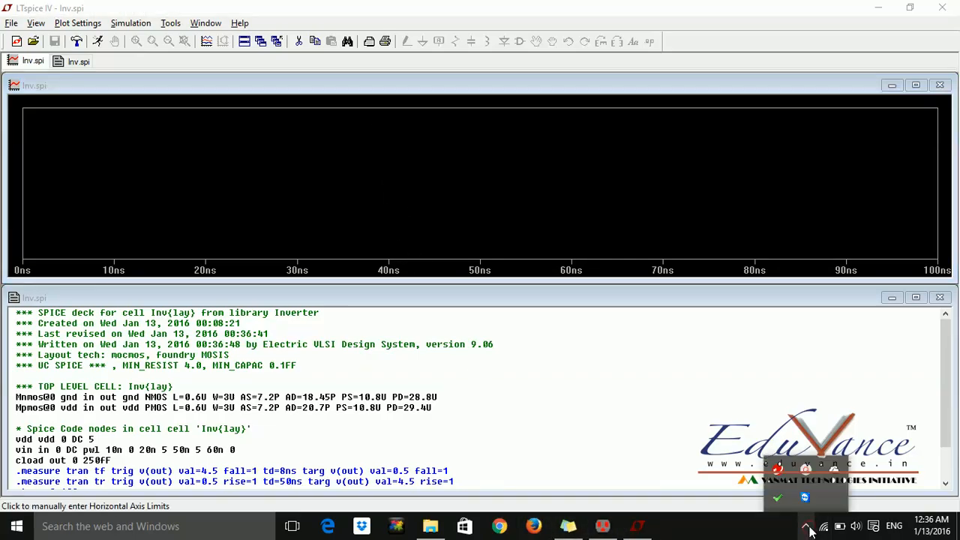
- Return to Electric and write the inverter layout's Spice deck again, running it in LTspice
mouse_move(805, 478)
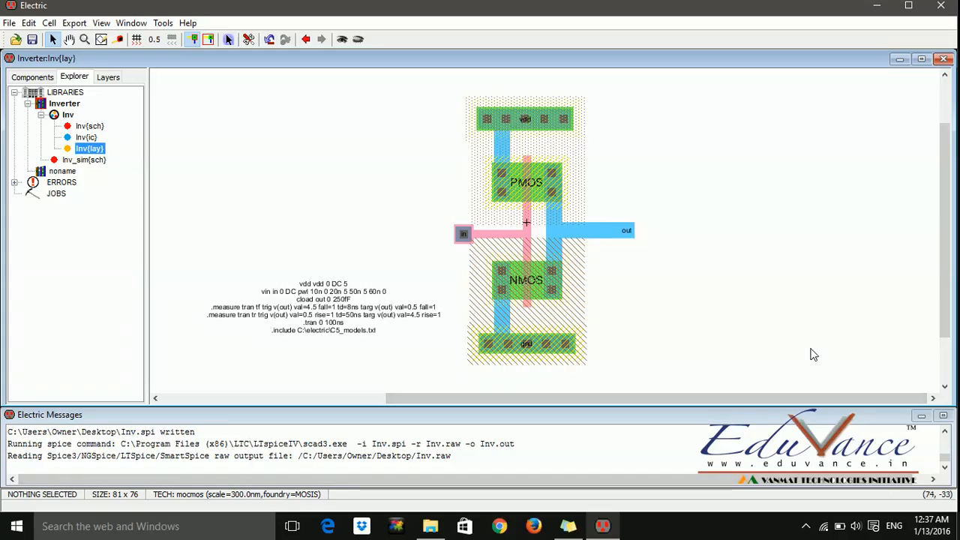
click(162, 24)
mouse_move(178, 57)
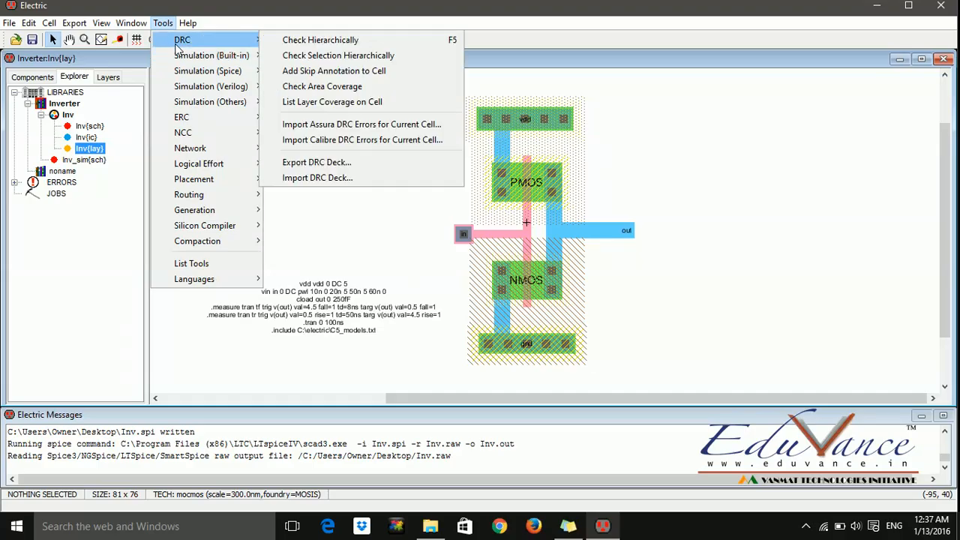
mouse_move(208, 70)
click(315, 72)
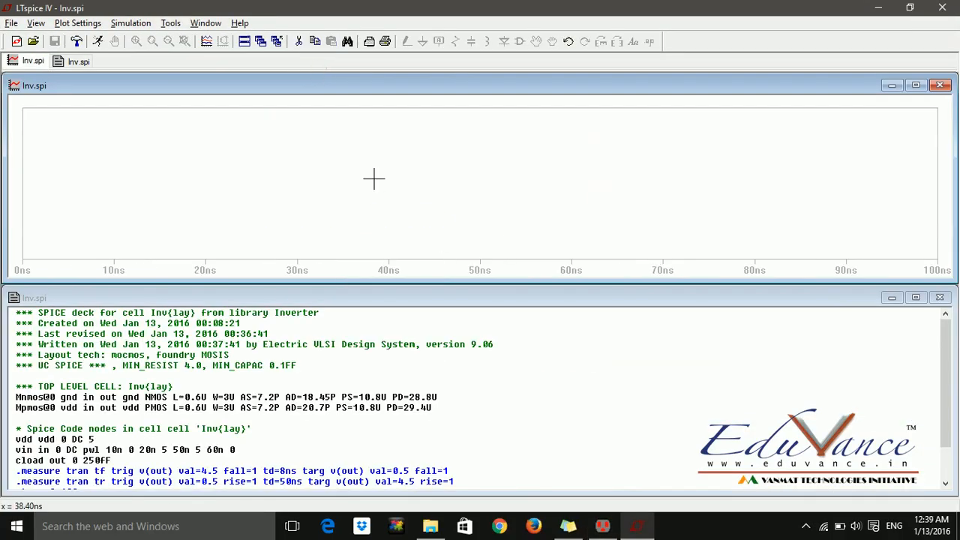
- Add the V(in) and V(out) traces to the empty Inv.spi plot
right_click(374, 179)
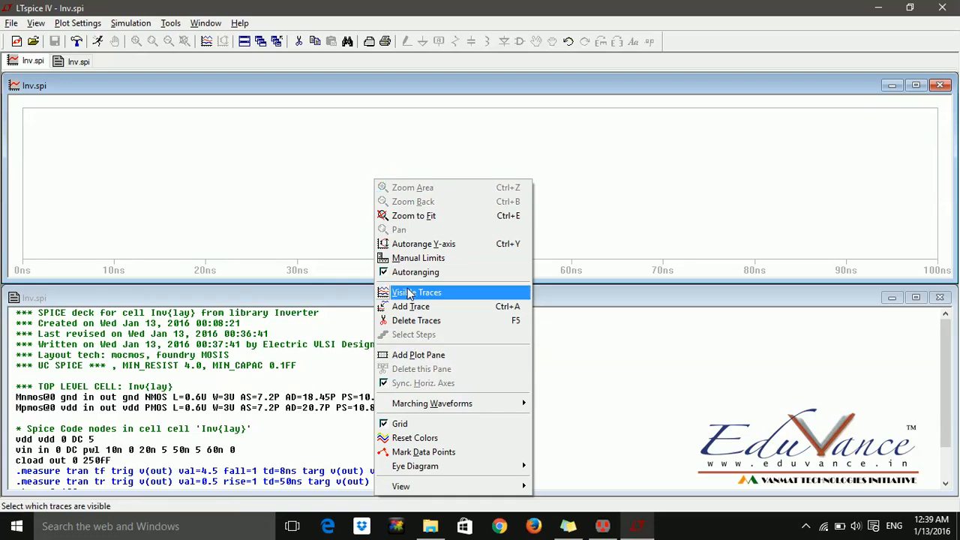
click(409, 307)
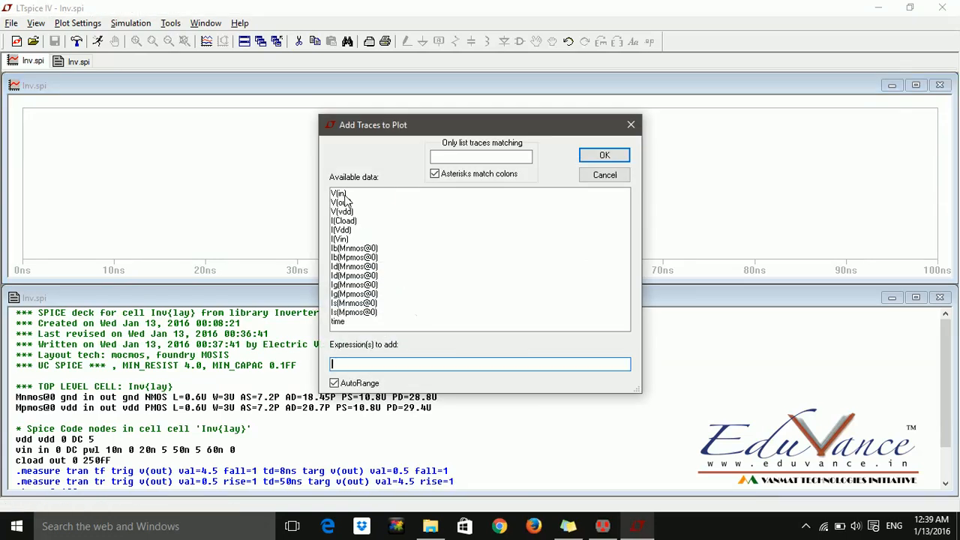
click(339, 194)
click(345, 203)
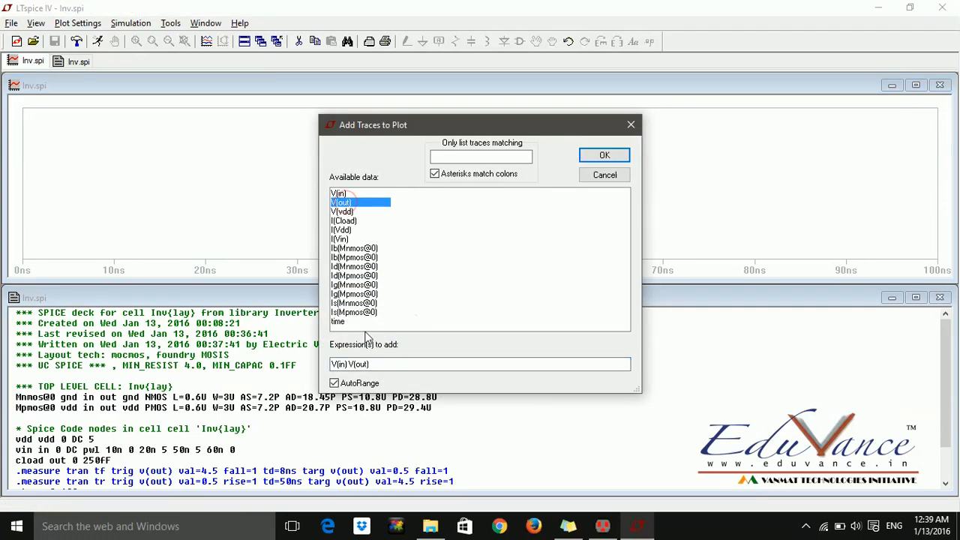
click(606, 155)
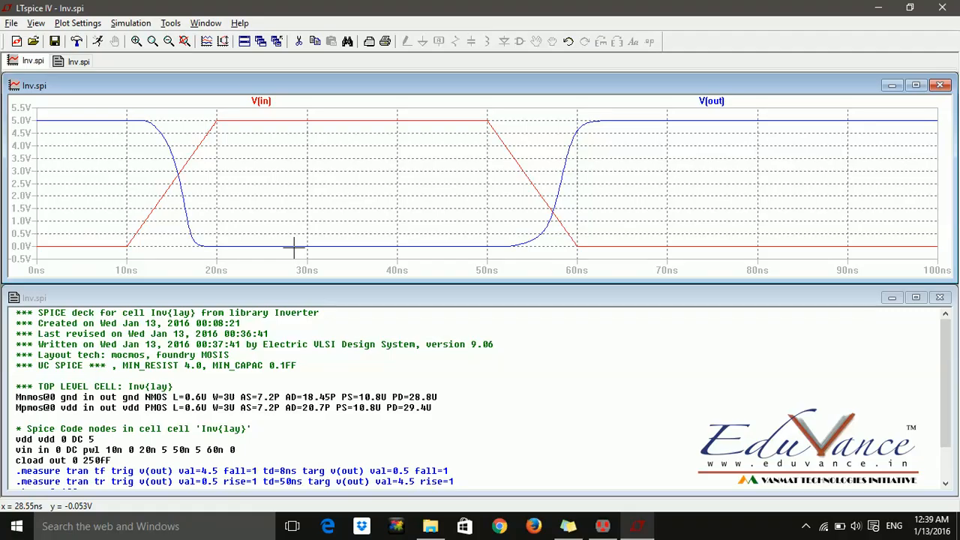
click(207, 42)
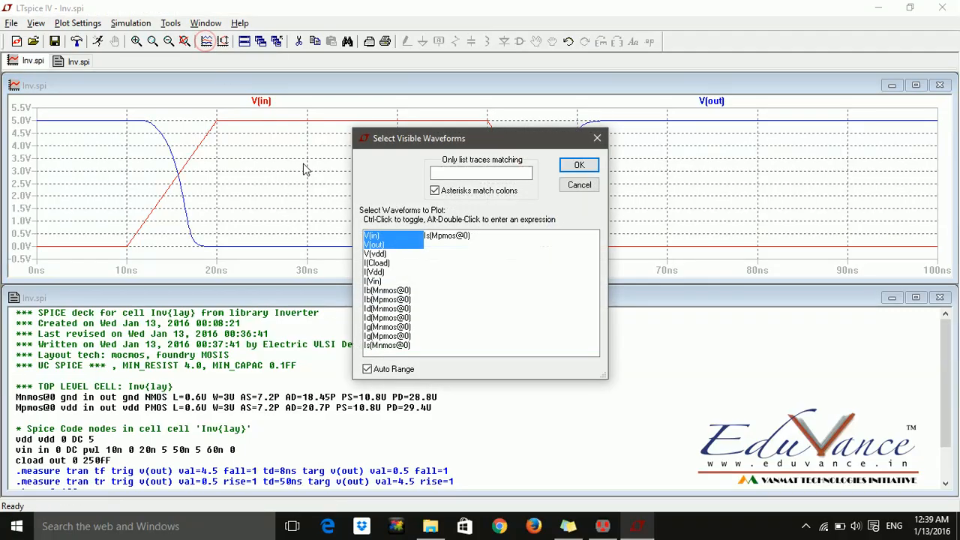
click(580, 164)
right_click(422, 165)
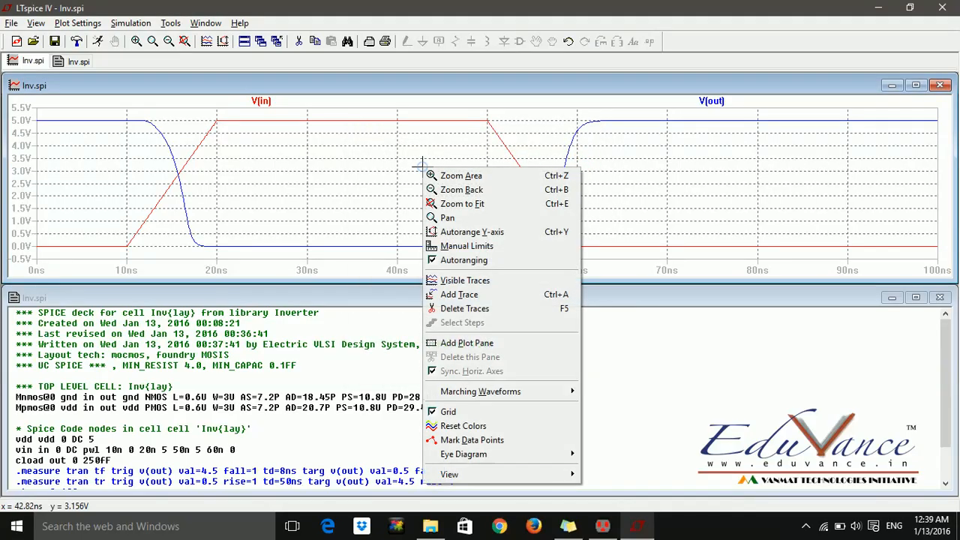
click(371, 238)
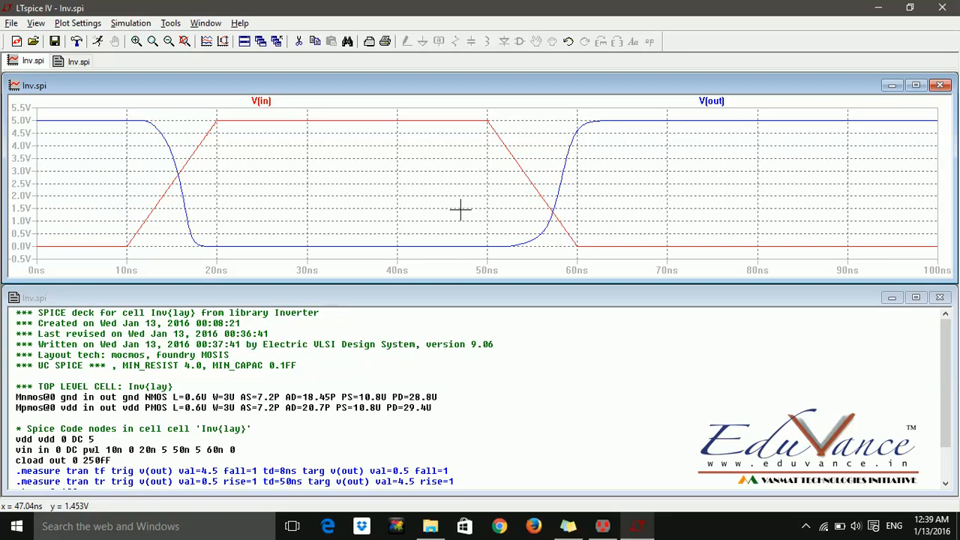
- Open the SPICE error log, examine the measured fall and rise times tf and tr, and close the log
key(ctrl+l)
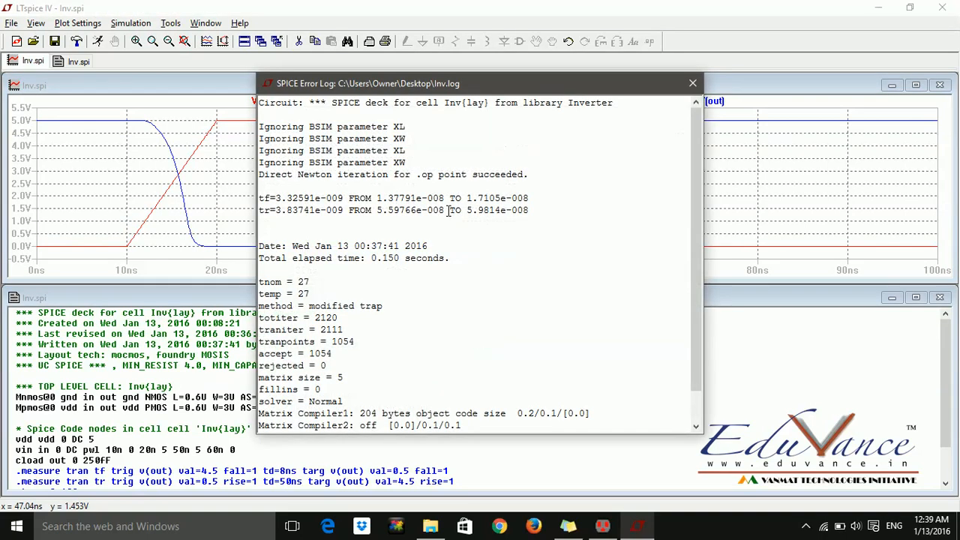
drag(277, 201, 288, 211)
click(310, 248)
click(693, 83)
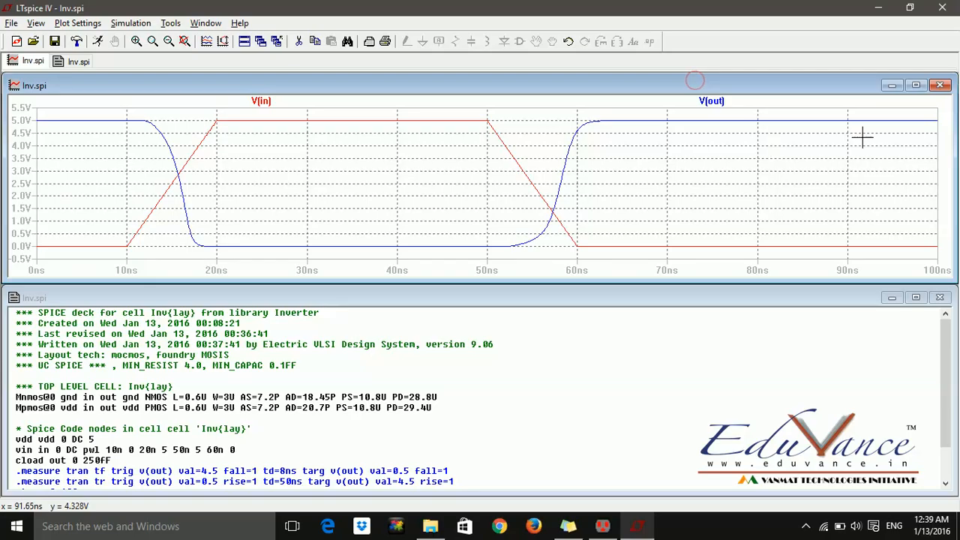
- Close LTspice and dismiss the Waveforms window for Inv{lay} in Electric
click(943, 6)
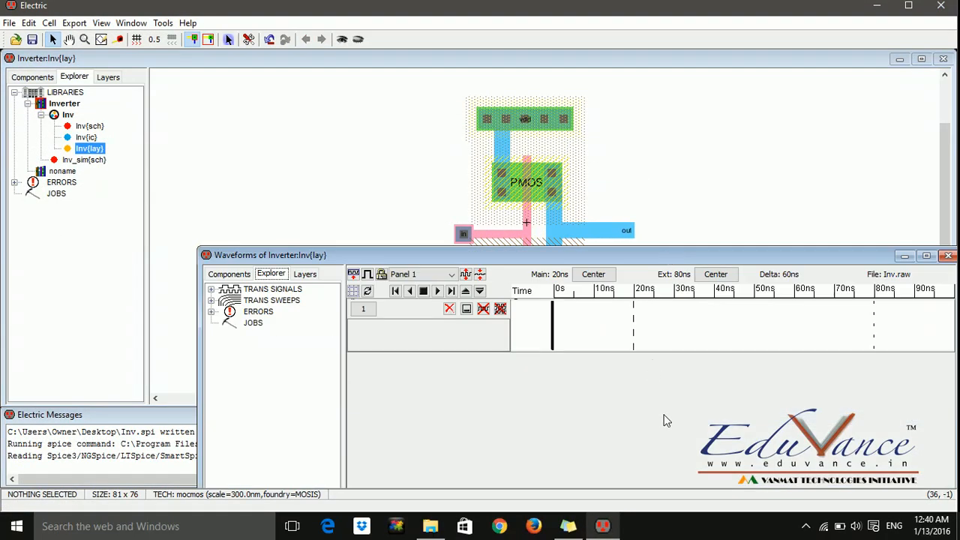
drag(852, 260, 738, 208)
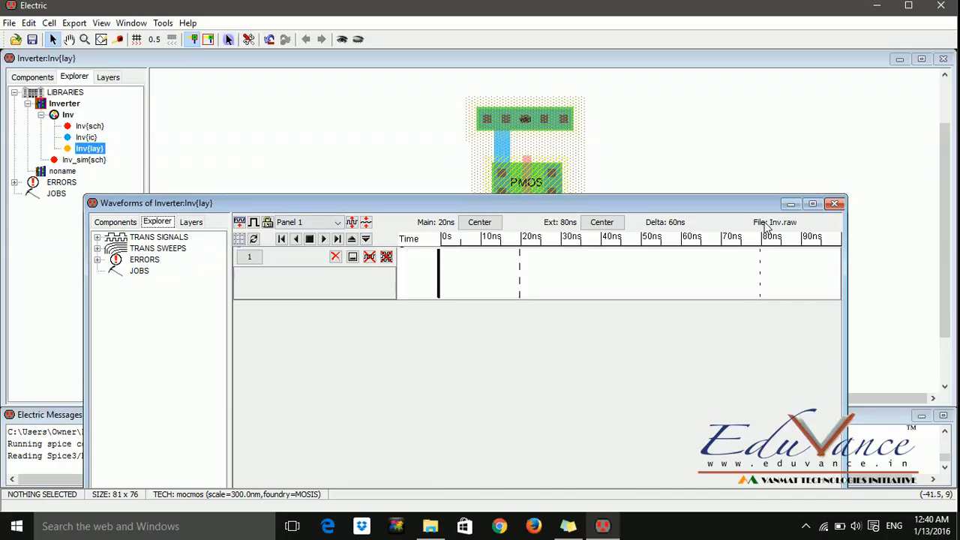
click(835, 205)
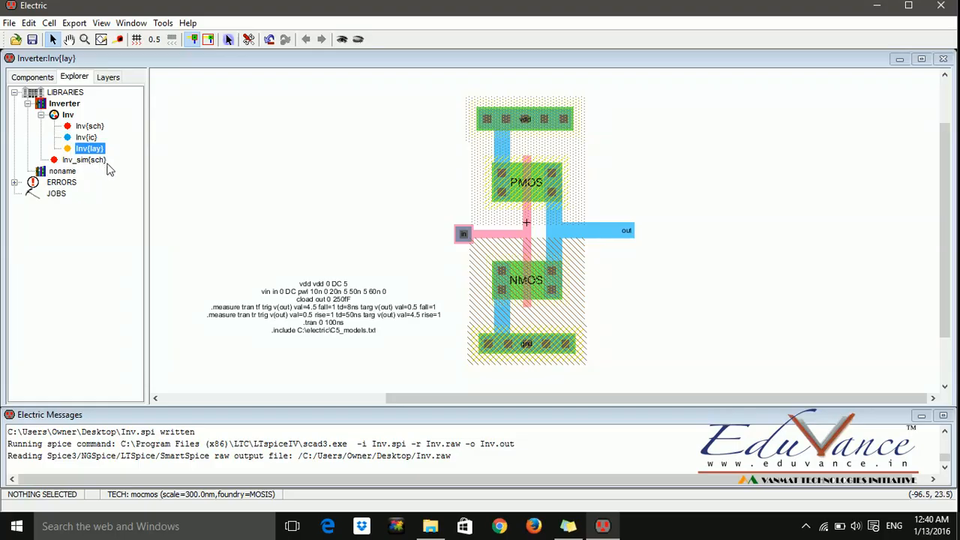
- Create a new mocmos layout cell named Inv_sim in the Inverter library and expand the Inv_sim group
key(ctrl+n)
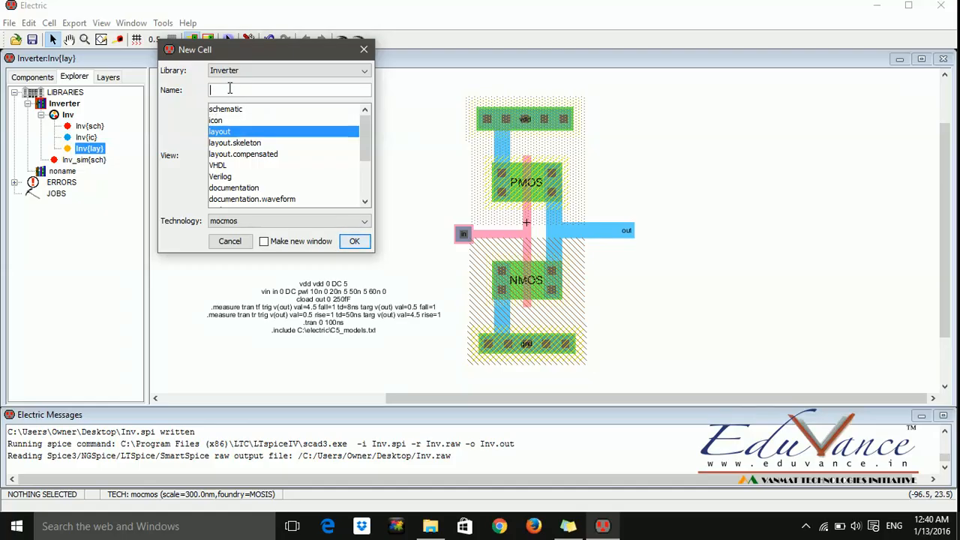
text(Inv_sim)
key(Return)
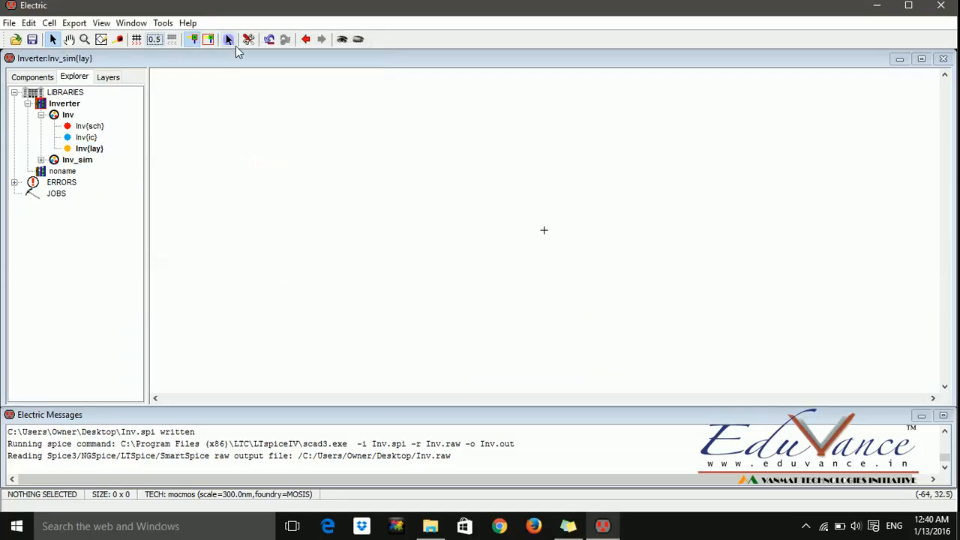
click(41, 160)
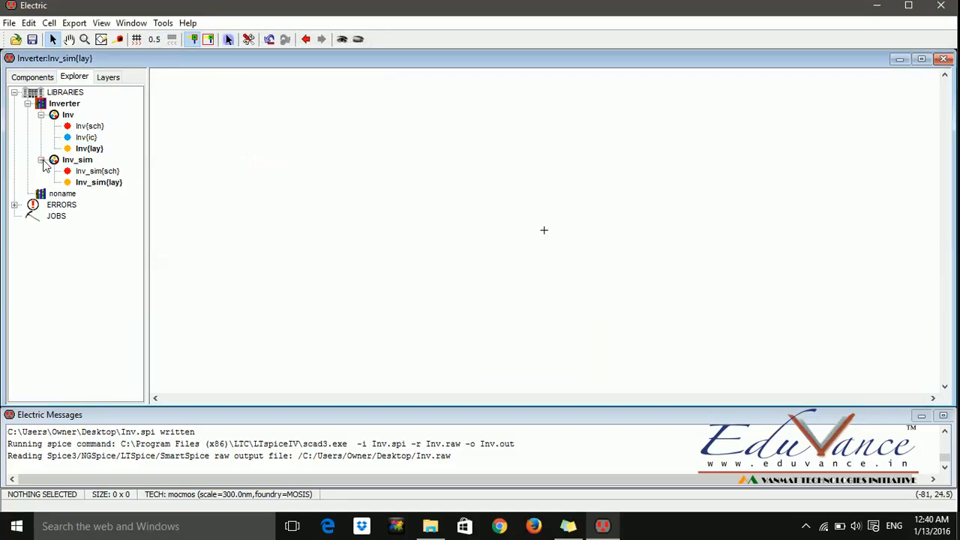
- Open the Inv{lay} cell and remove its SPICE code text
double_click(89, 148)
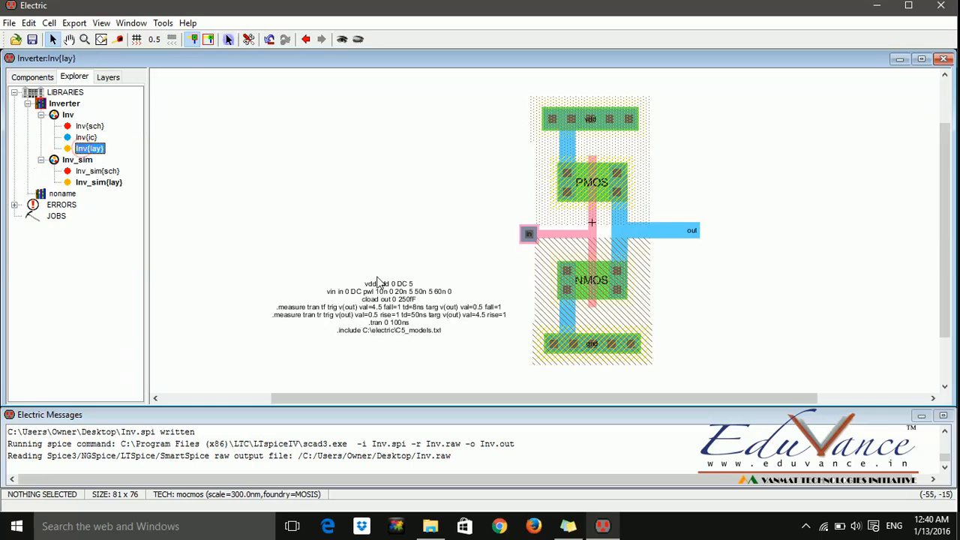
click(379, 293)
key(Delete)
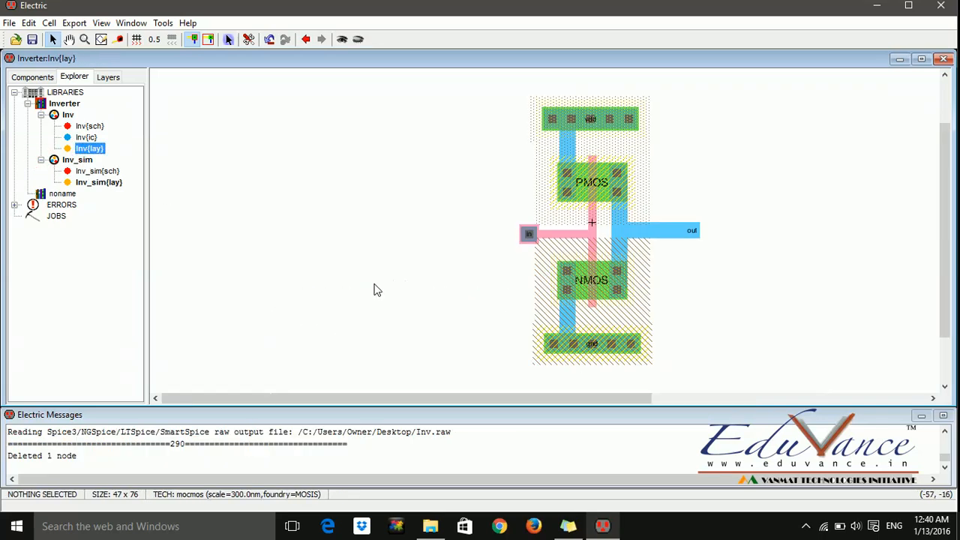
- Open Inv_sim{lay} and place an instance of Inv{lay} at the centre of the cell
double_click(103, 182)
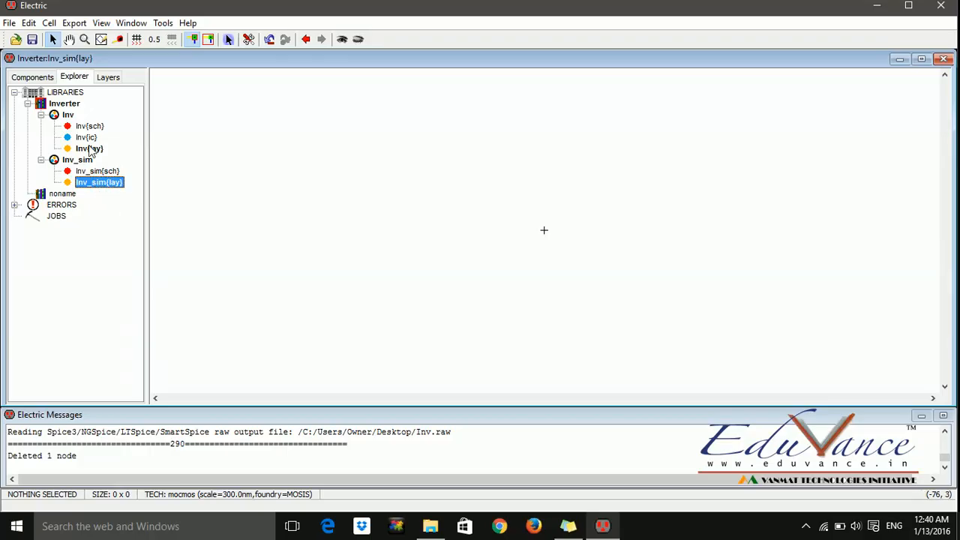
drag(89, 149, 534, 235)
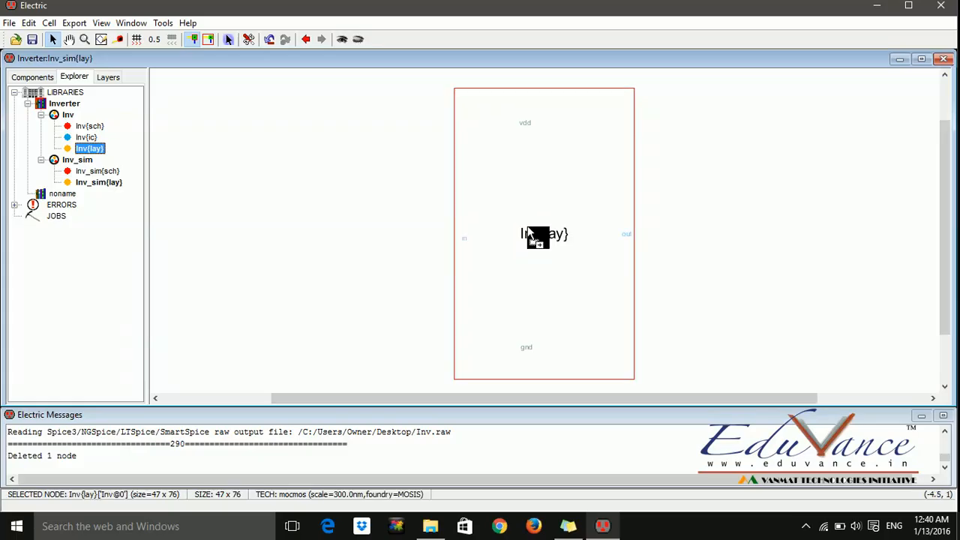
click(381, 298)
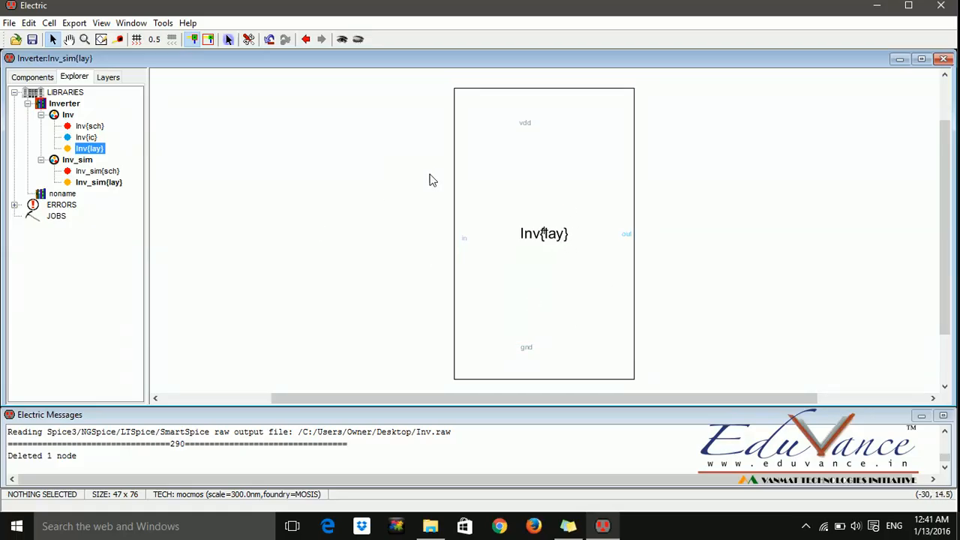
- Expand the Inv{lay} instance to examine its internal layout, collapse it again and deselect it
click(502, 231)
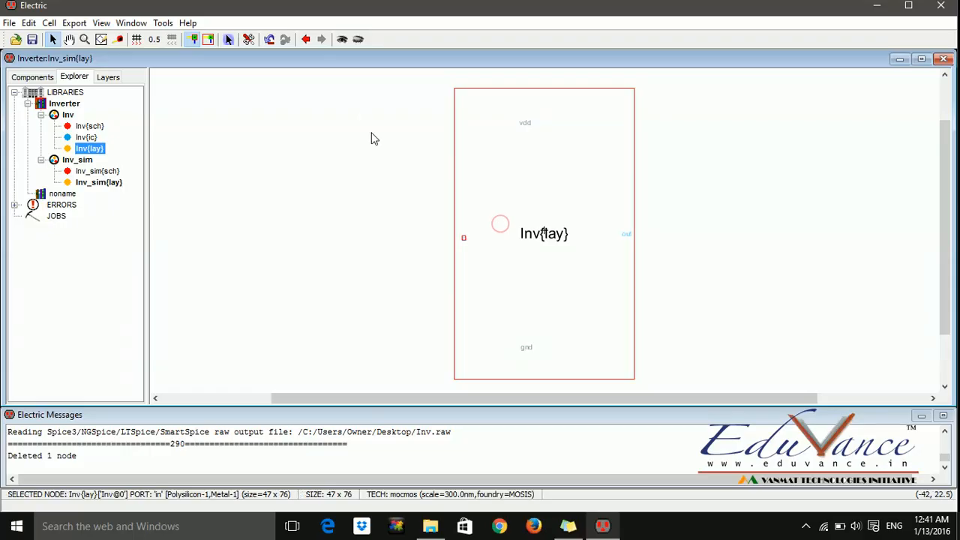
click(342, 40)
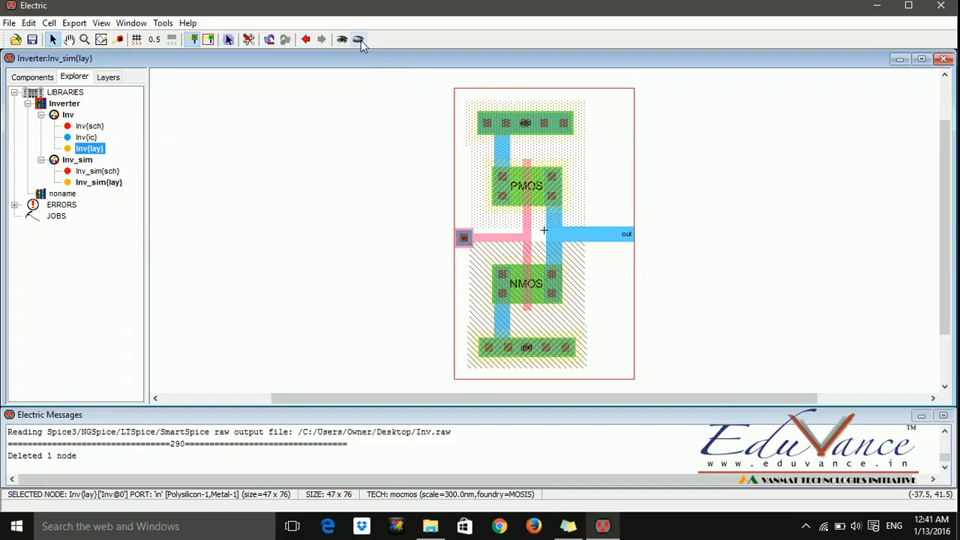
click(360, 41)
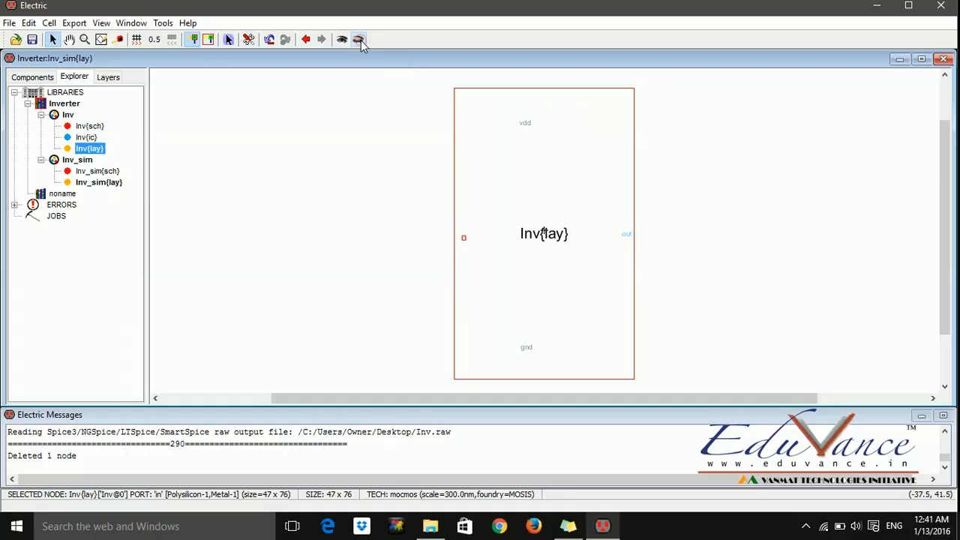
click(391, 327)
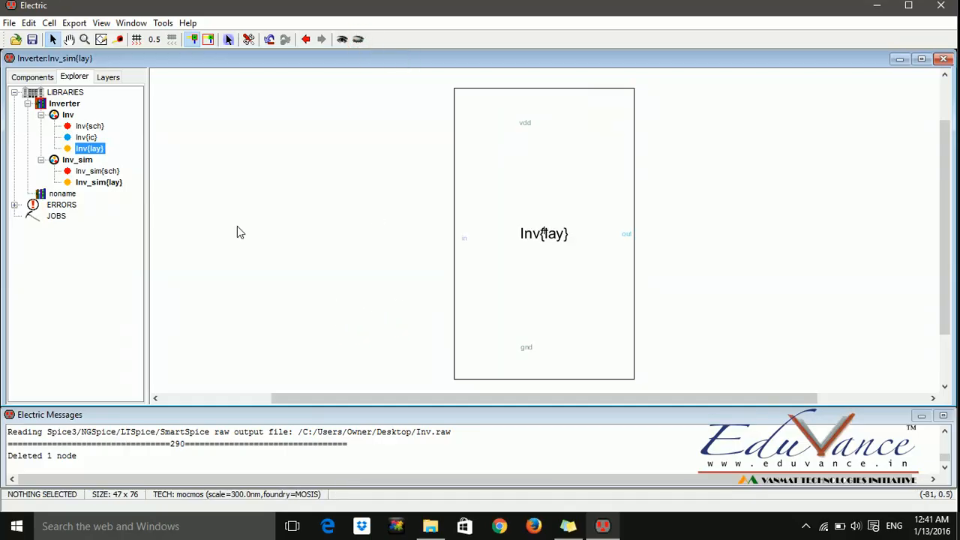
- Paste the SPICE code text left of the Inv{lay} instance and move the instance about 17.5 units right and 2 units up
key(ctrl+v)
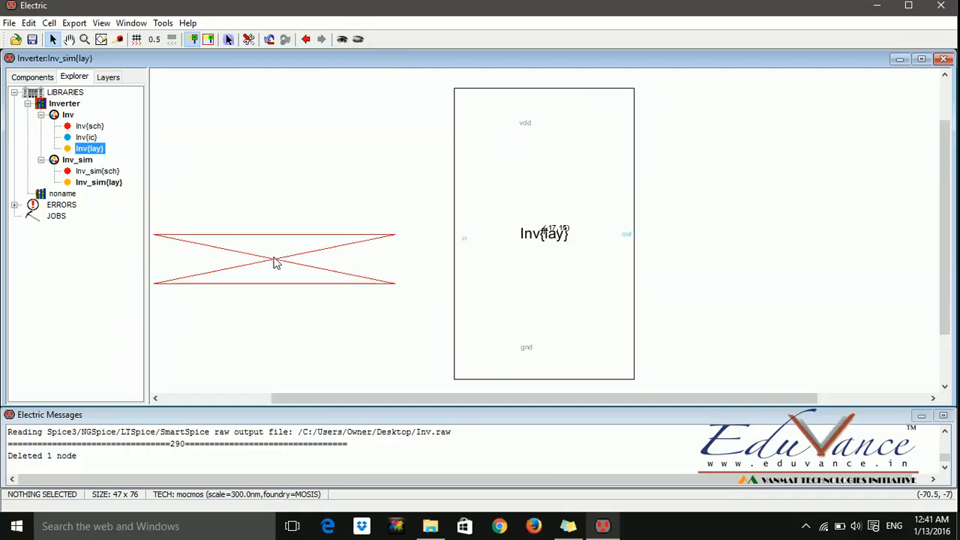
click(275, 262)
click(292, 207)
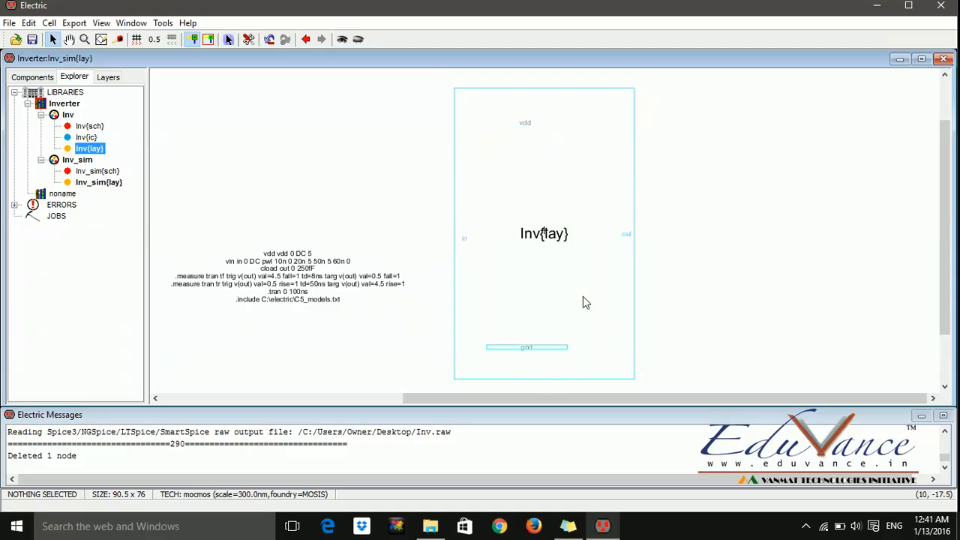
drag(565, 288, 632, 278)
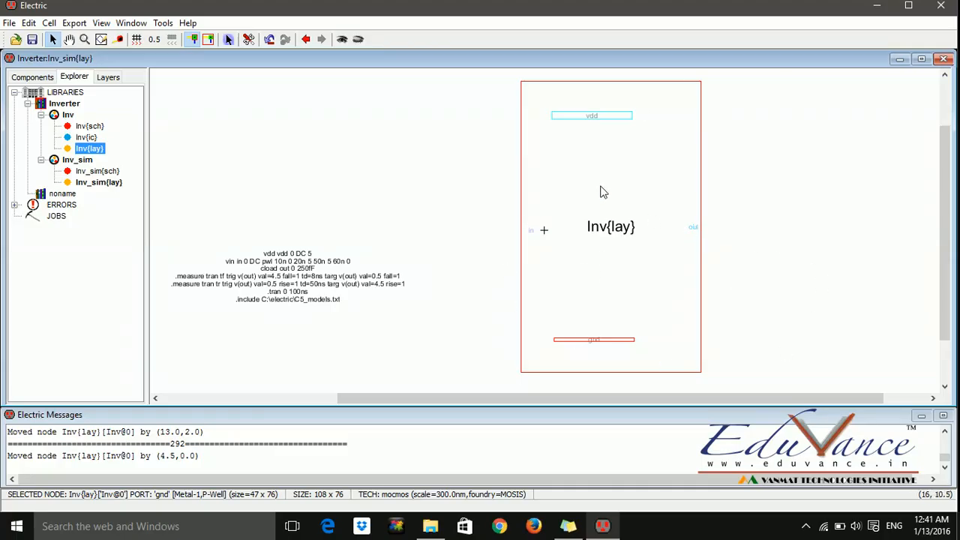
- Draw horizontal Metal-1 wires out of the Inv{lay} instance, leftward from the vdd, gnd and in ports and rightward from the out port
click(592, 115)
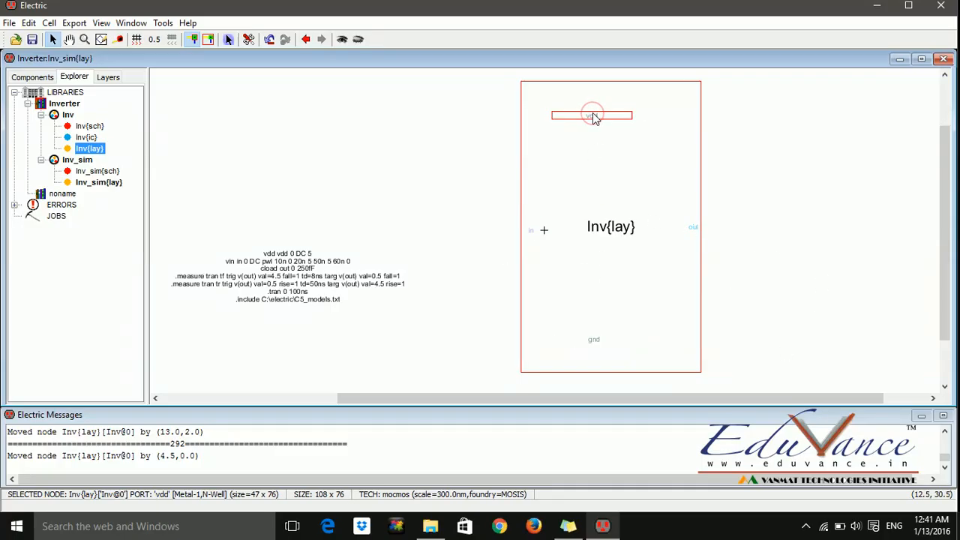
right_click(442, 114)
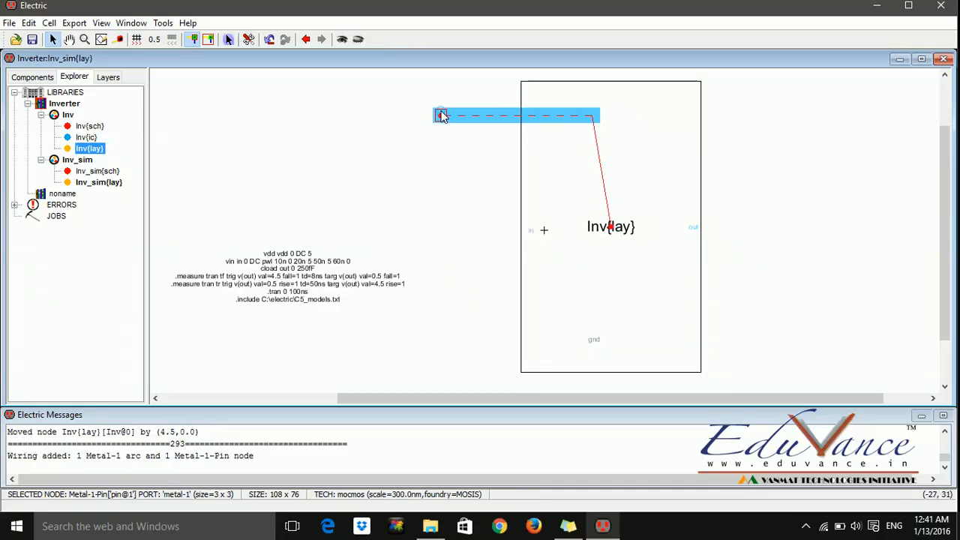
click(595, 340)
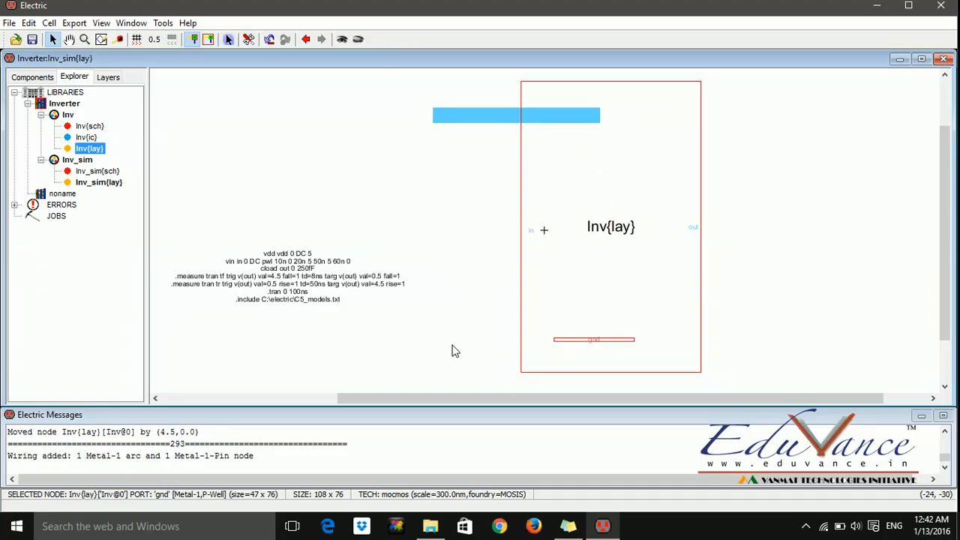
right_click(452, 340)
click(530, 231)
right_click(455, 229)
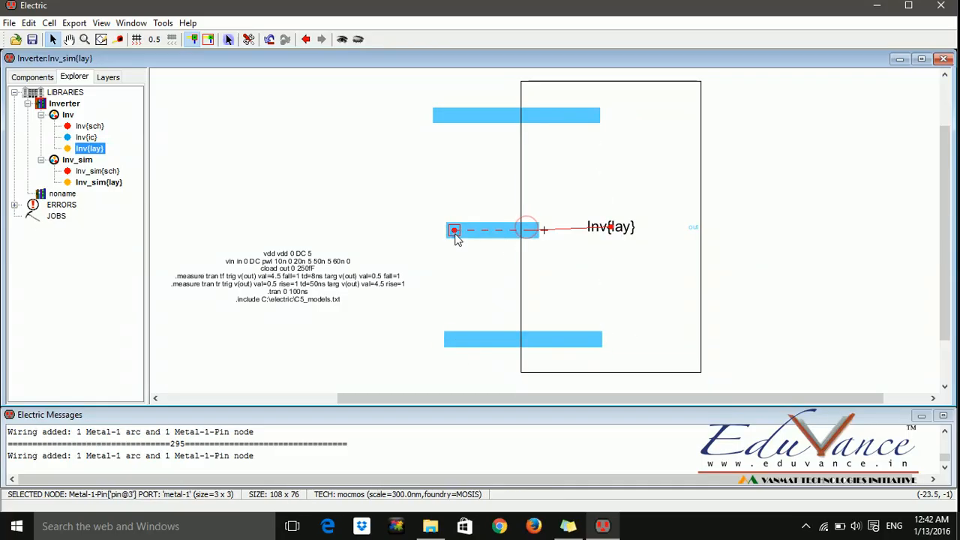
click(701, 231)
right_click(768, 227)
click(775, 285)
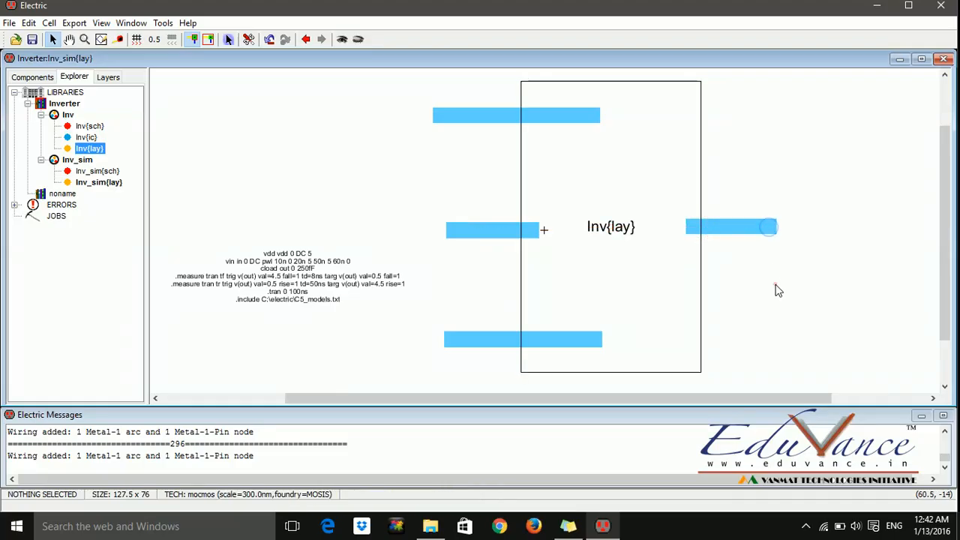
- Create exports named vdd and in on the outer pins of the upper and middle Metal-1 wires left of the inverter instance
click(442, 117)
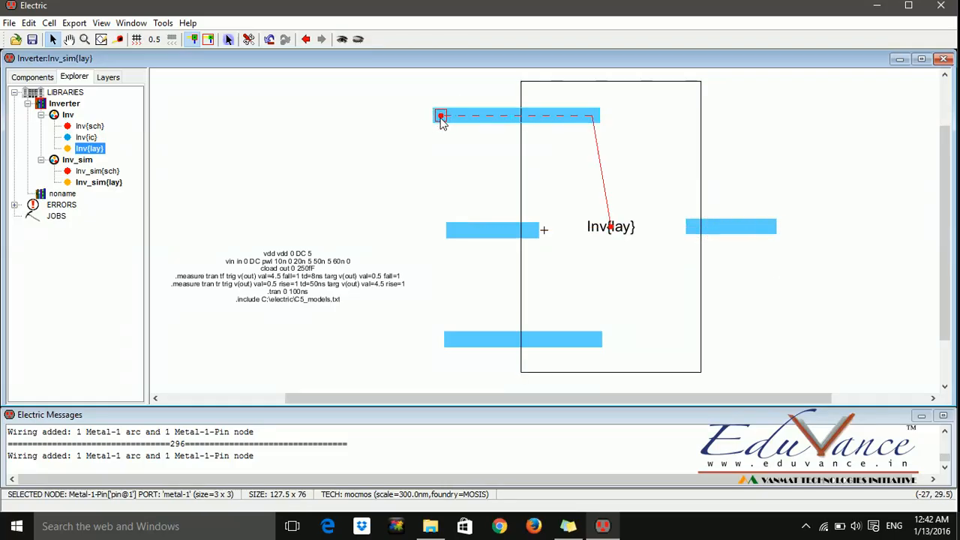
key(ctrl+e)
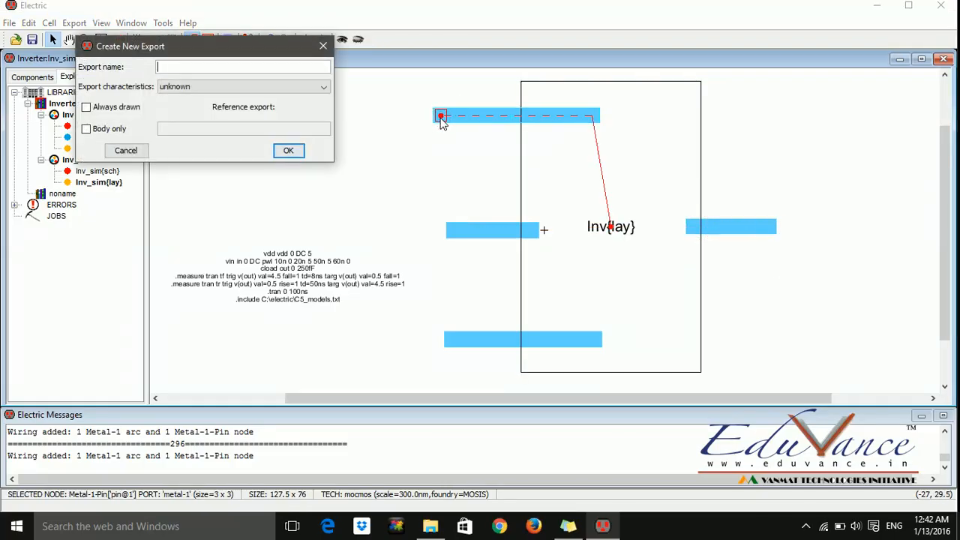
text(vdd)
key(Return)
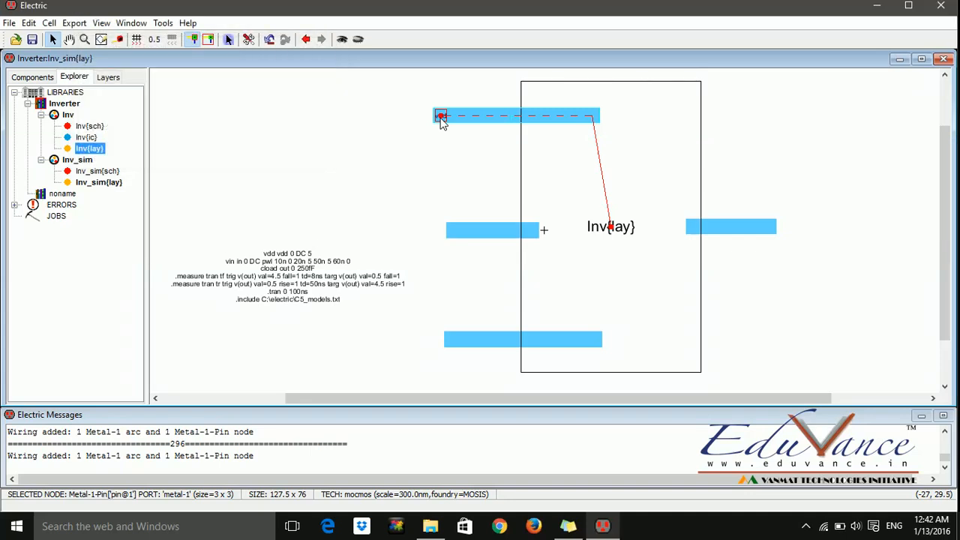
click(453, 232)
key(ctrl+e)
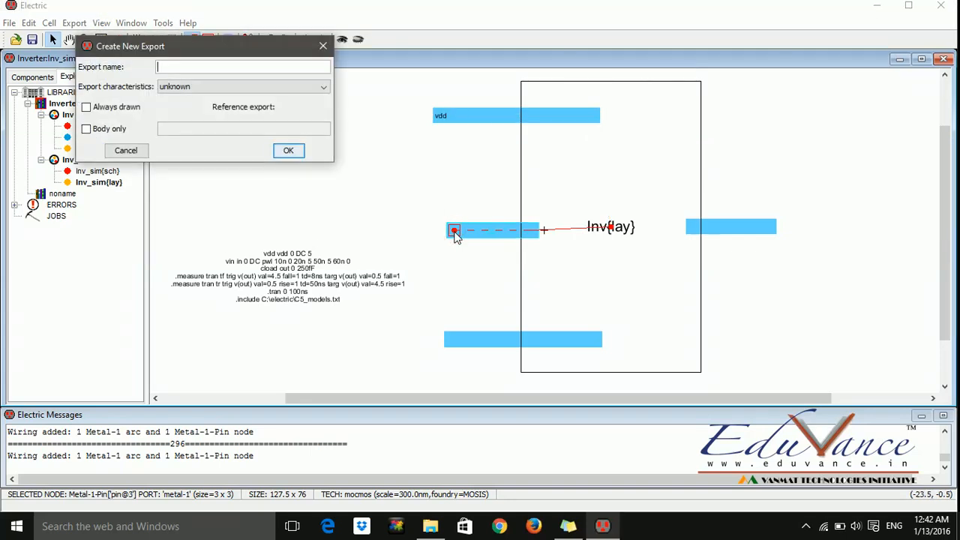
text(in)
key(Return)
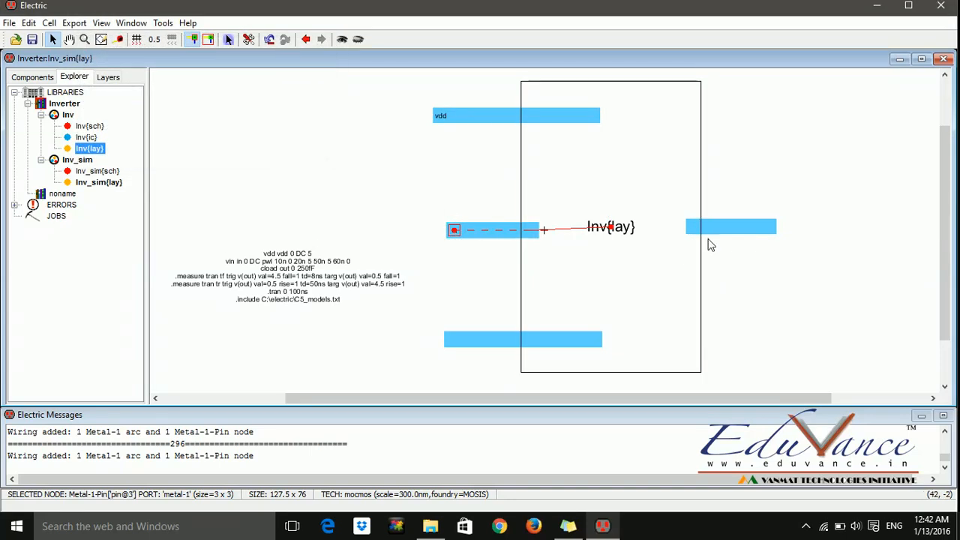
- Create exports named out and gnd on the outer pins of the right-hand wire and the lower-left wire, and deselect everything
click(771, 229)
key(ctrl+e)
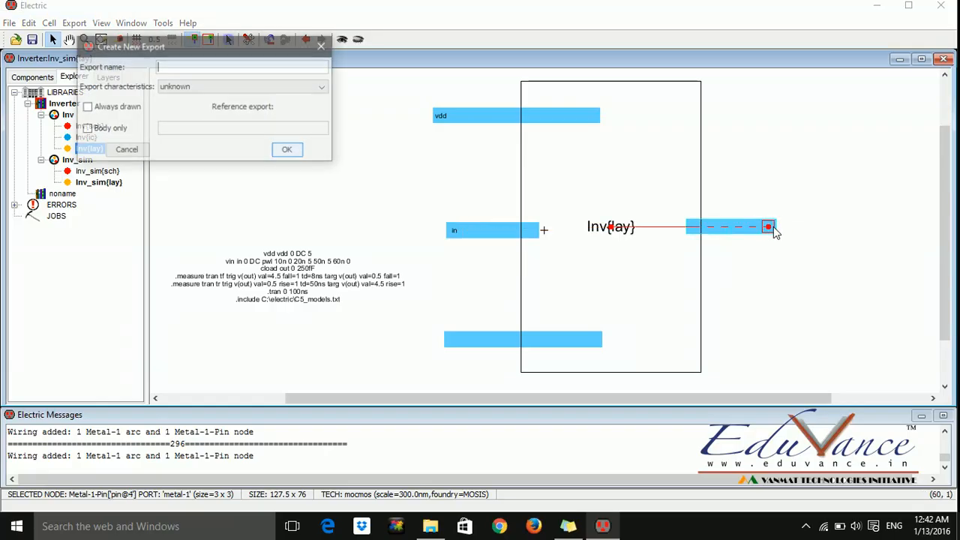
key(BackSpace)
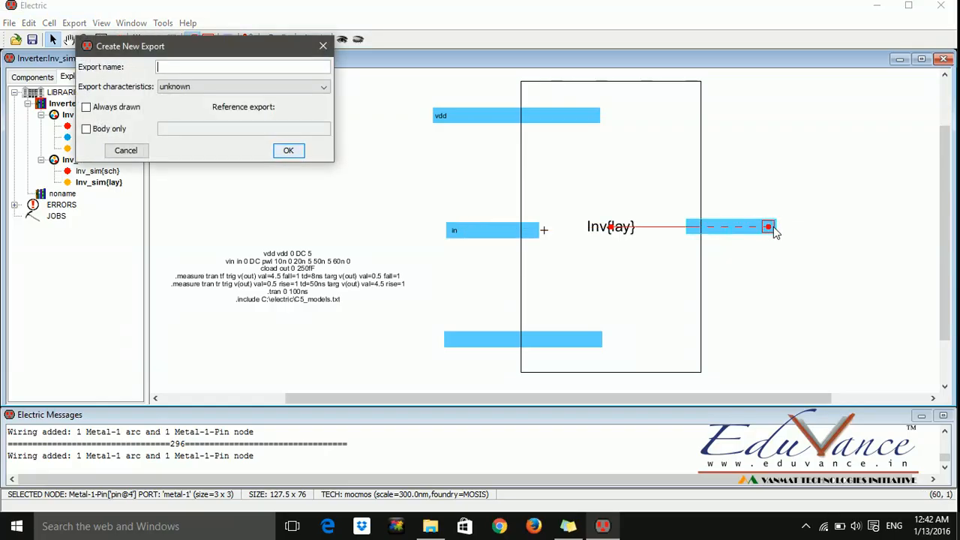
key(Return)
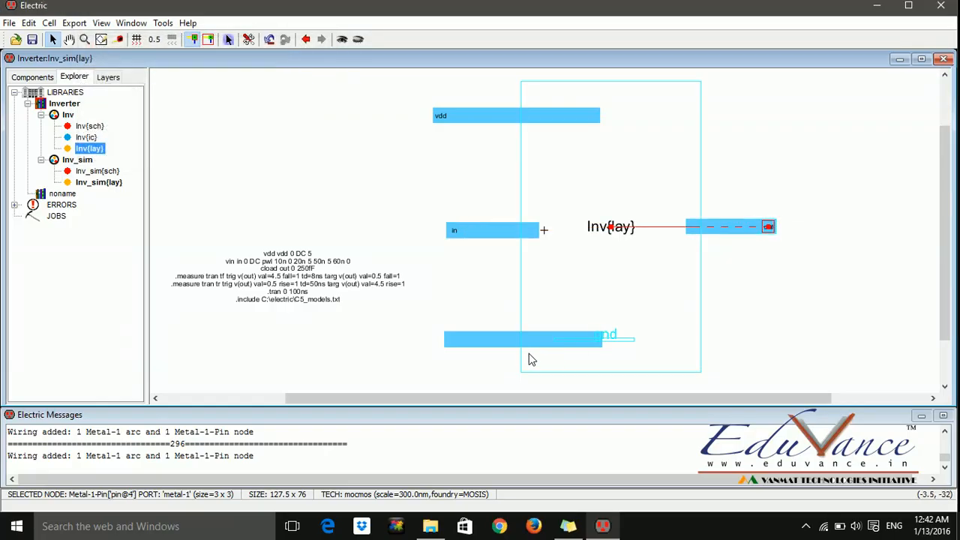
click(452, 340)
key(ctrl+e)
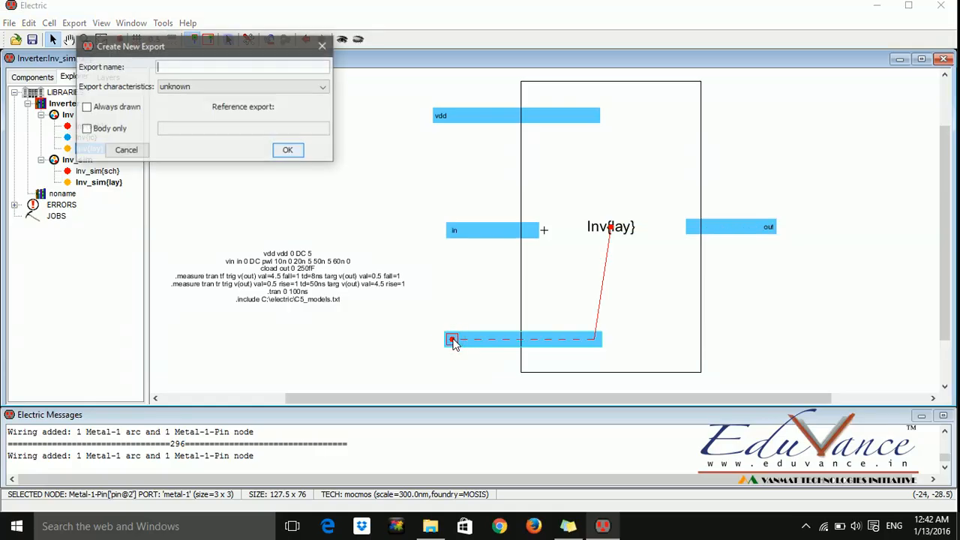
text(gnd)
key(Return)
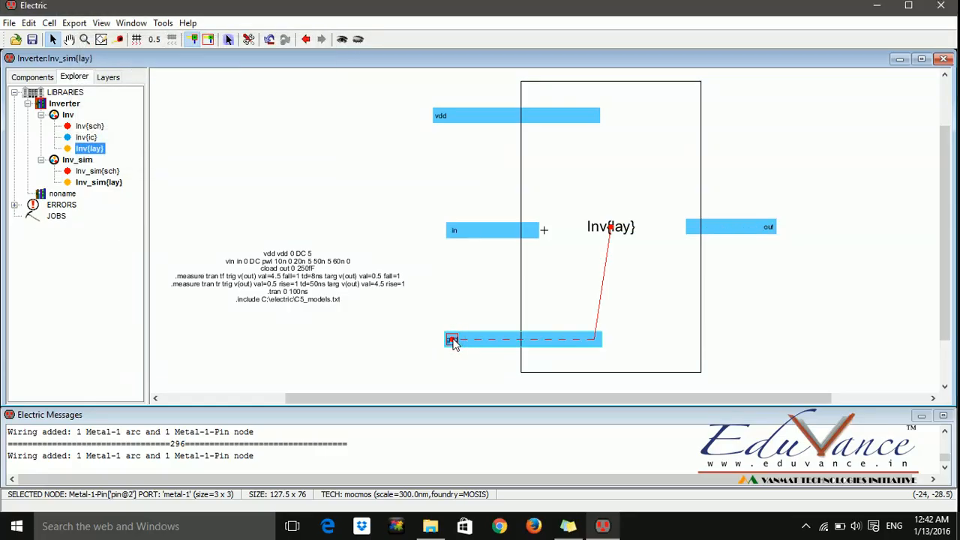
click(503, 287)
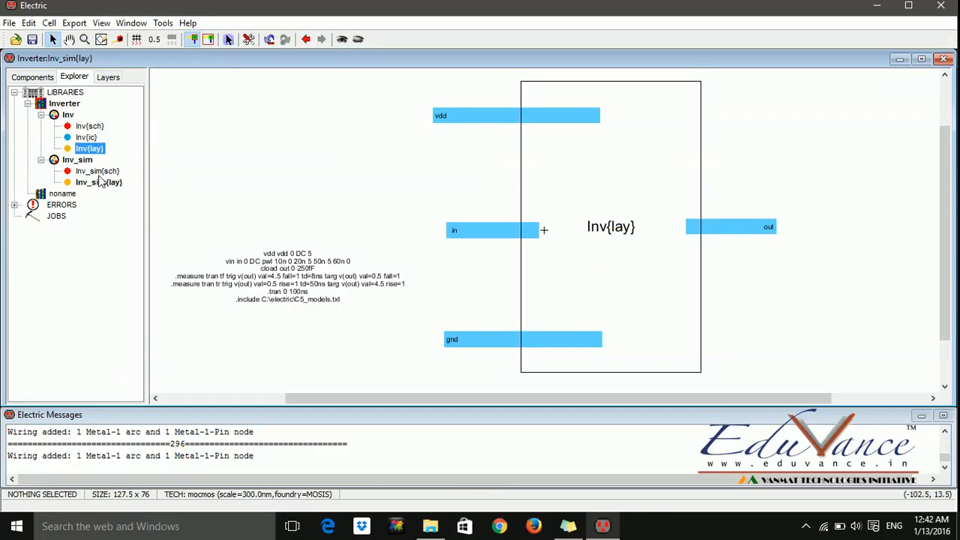
- Glance at Inv_sim{sch} for comparison, return to Inv_sim{lay} and write its SPICE deck to simulate it in LTspice
double_click(97, 172)
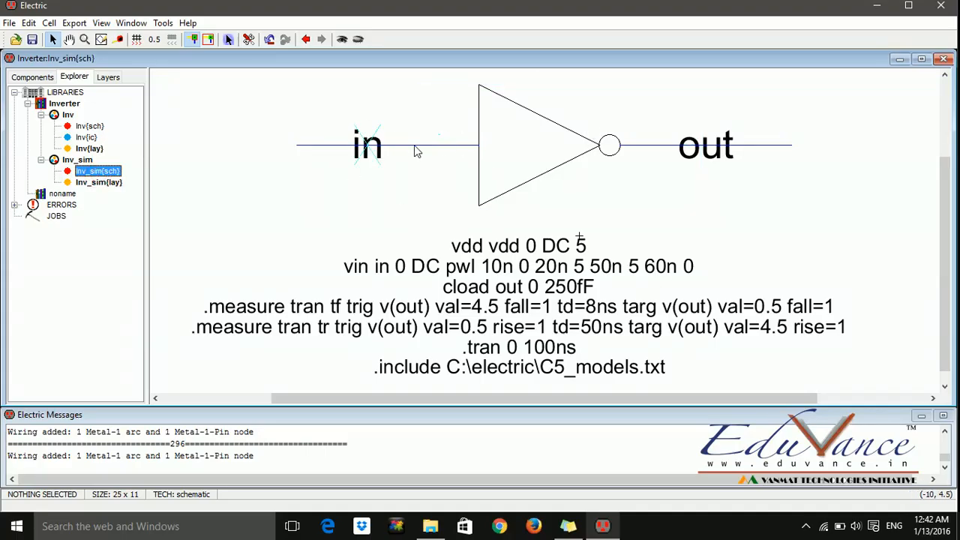
double_click(105, 182)
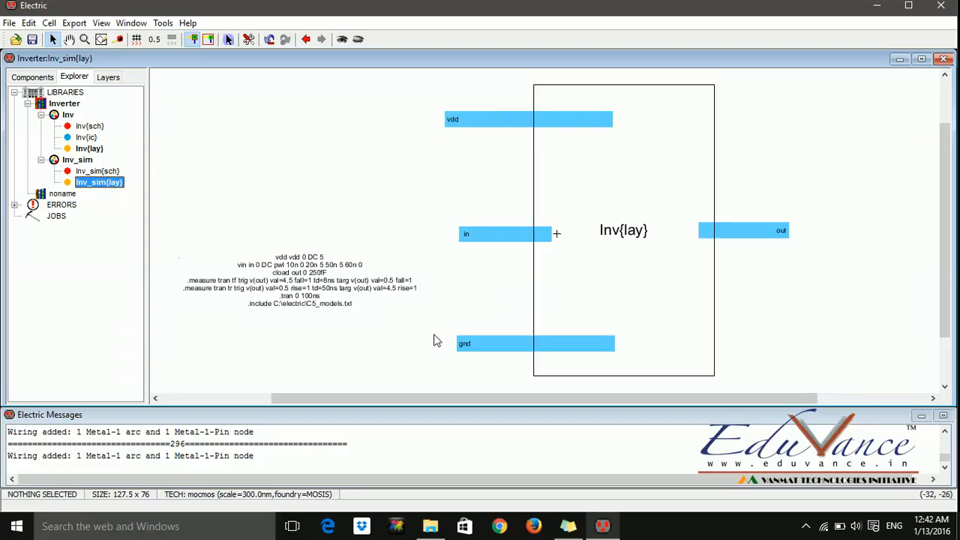
click(161, 23)
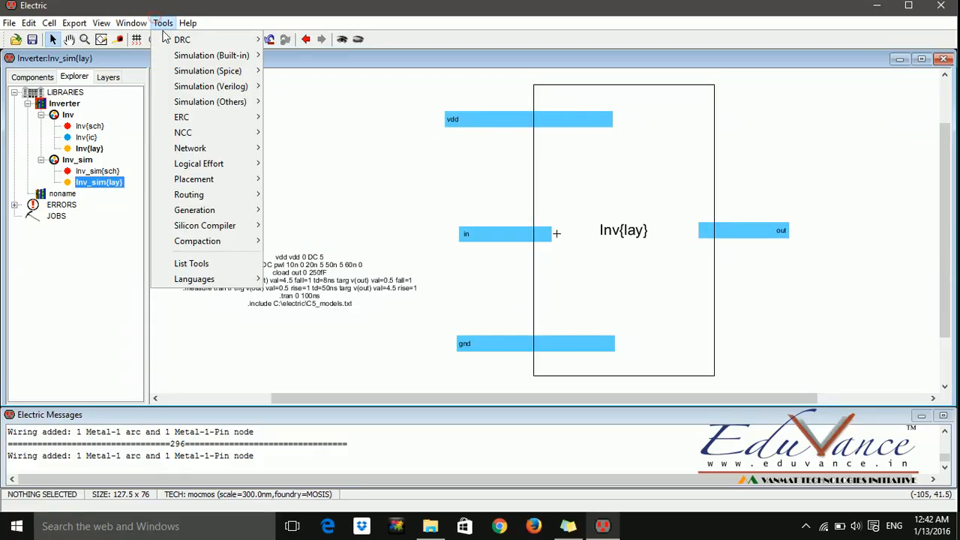
mouse_move(207, 70)
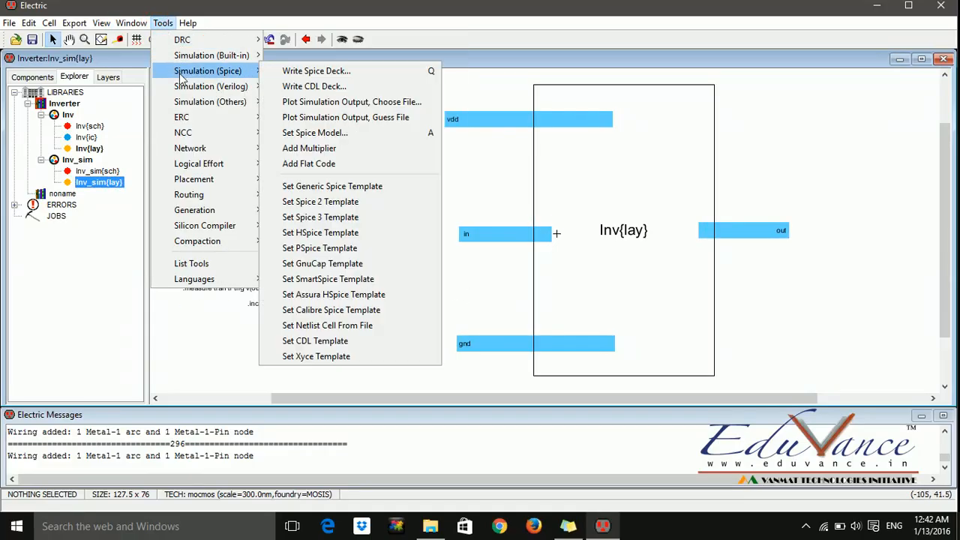
click(314, 72)
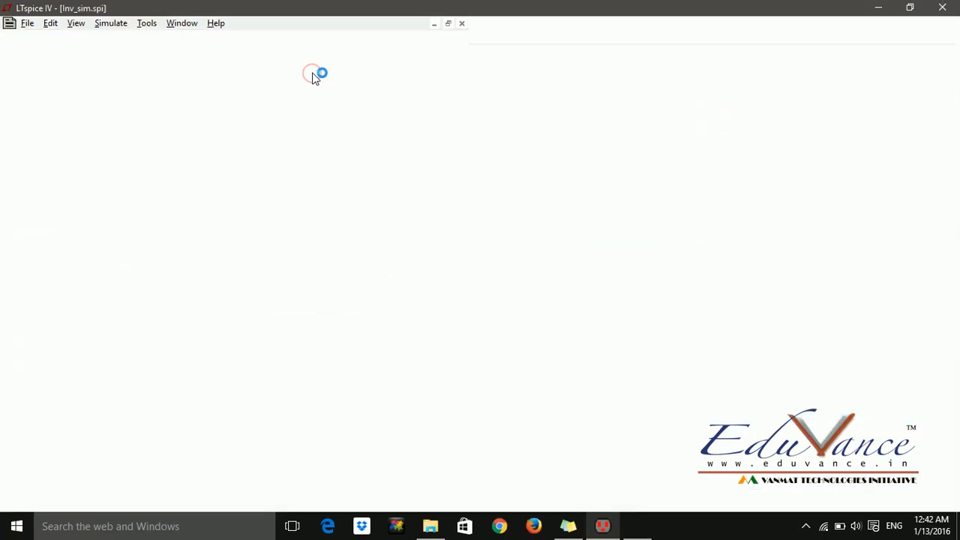
- Add the V(in) and V(out) traces to the empty Inv_sim.spi plot
right_click(405, 211)
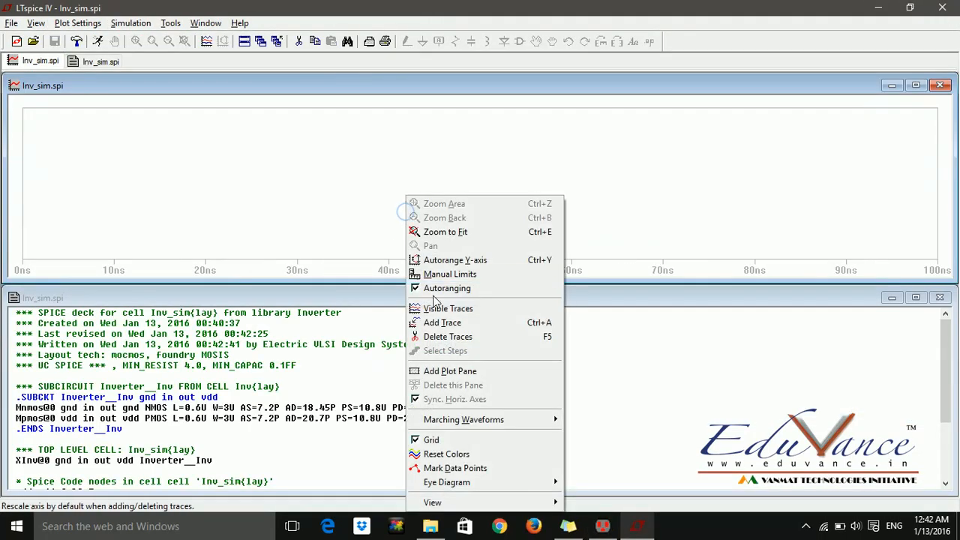
click(434, 318)
click(339, 194)
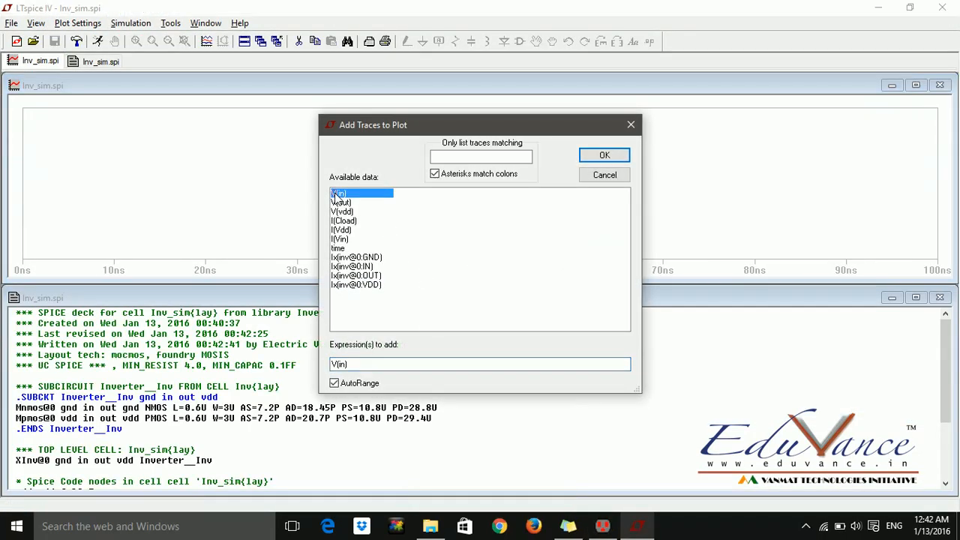
click(342, 203)
click(586, 157)
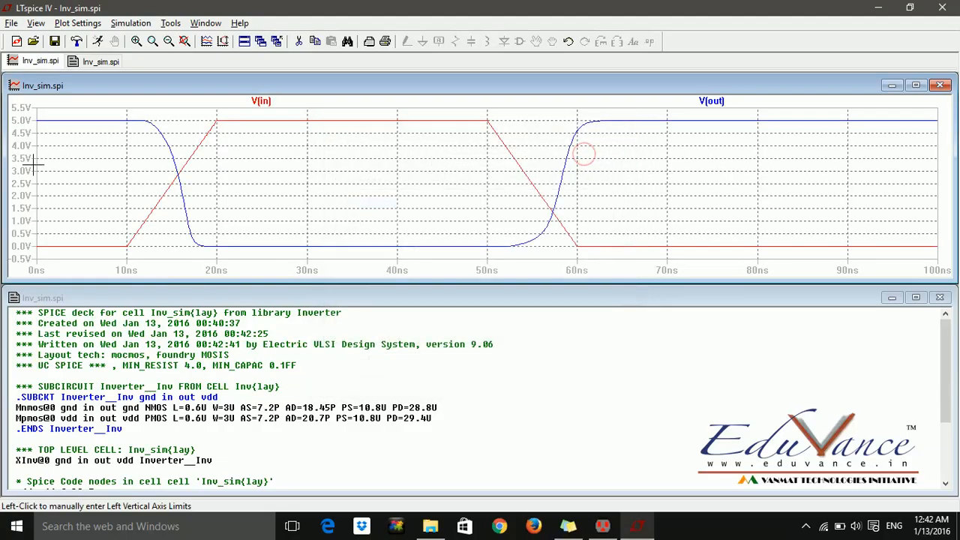
- Examine the tf and tr measurements in the SPICE error log, and close the log, LTspice and Electric's waveform window
key(ctrl+l)
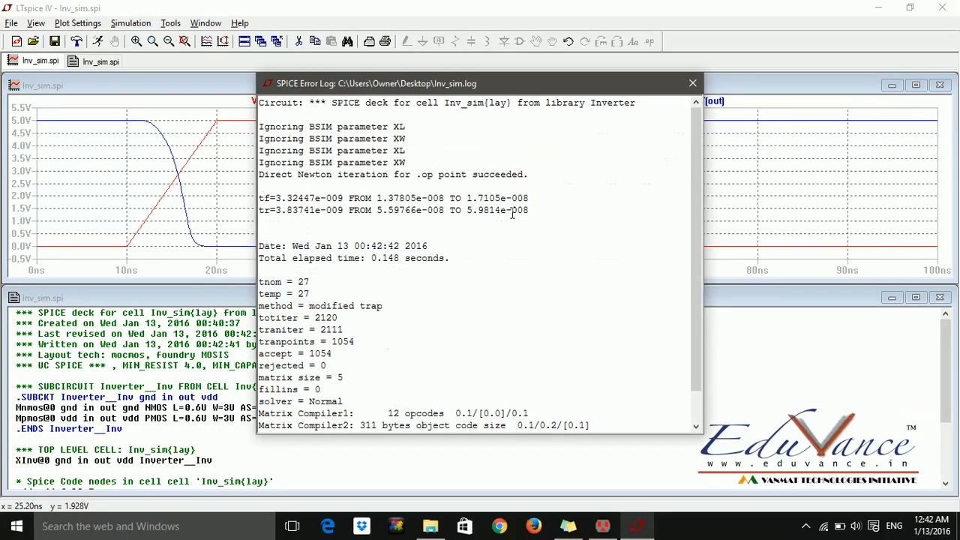
click(693, 83)
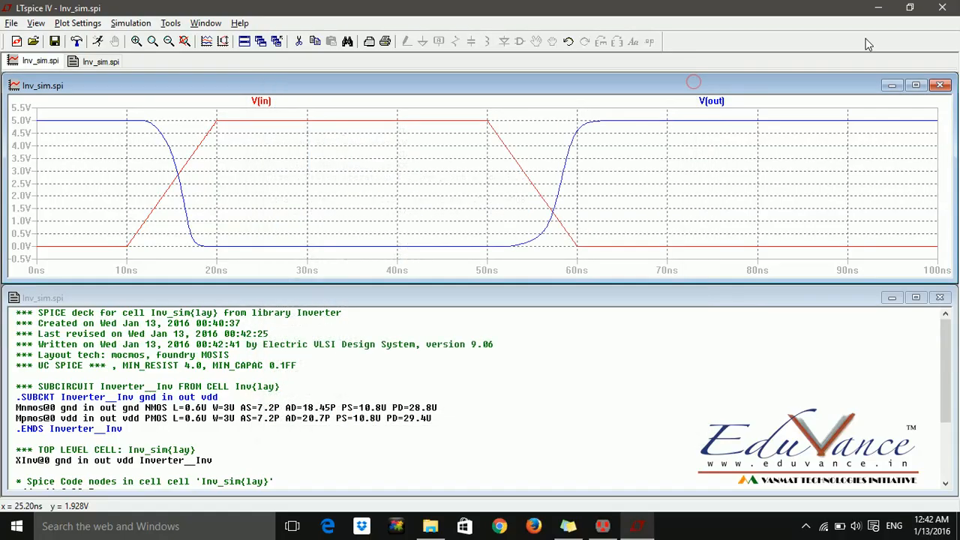
click(939, 14)
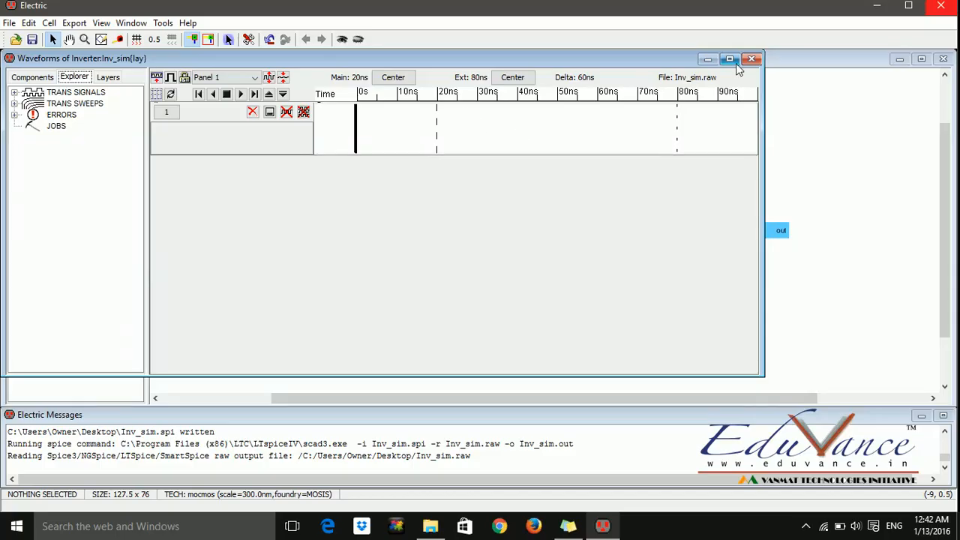
click(750, 59)
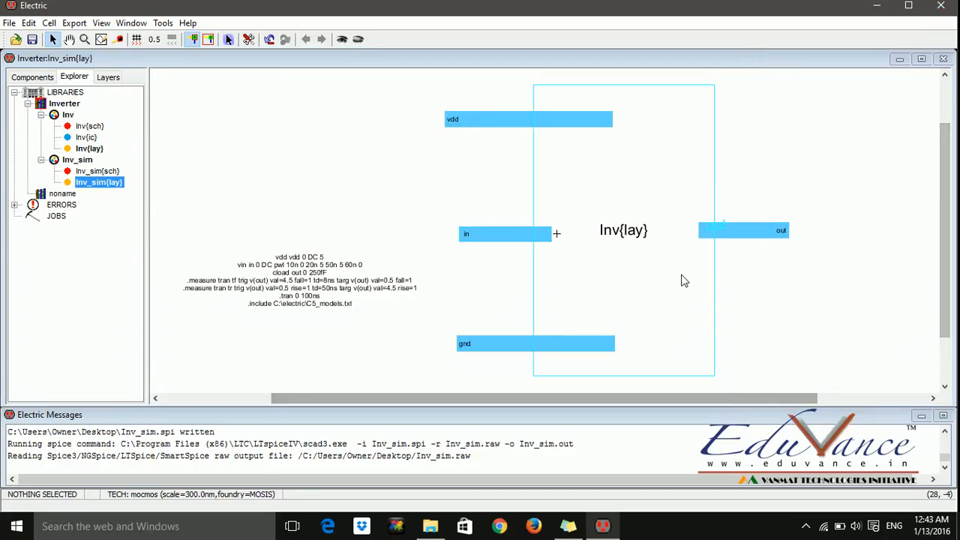
- Open the inverter schematic Inv{sch}
double_click(95, 172)
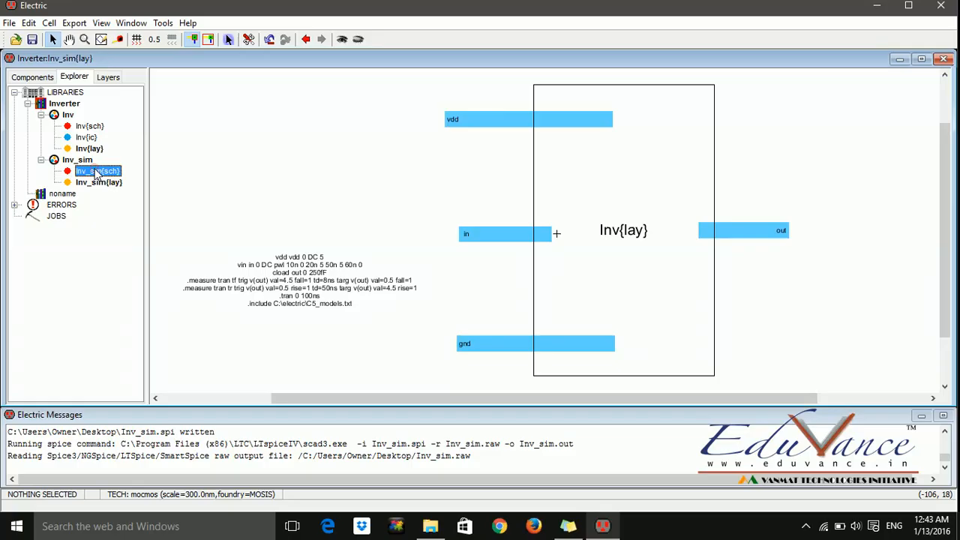
double_click(90, 126)
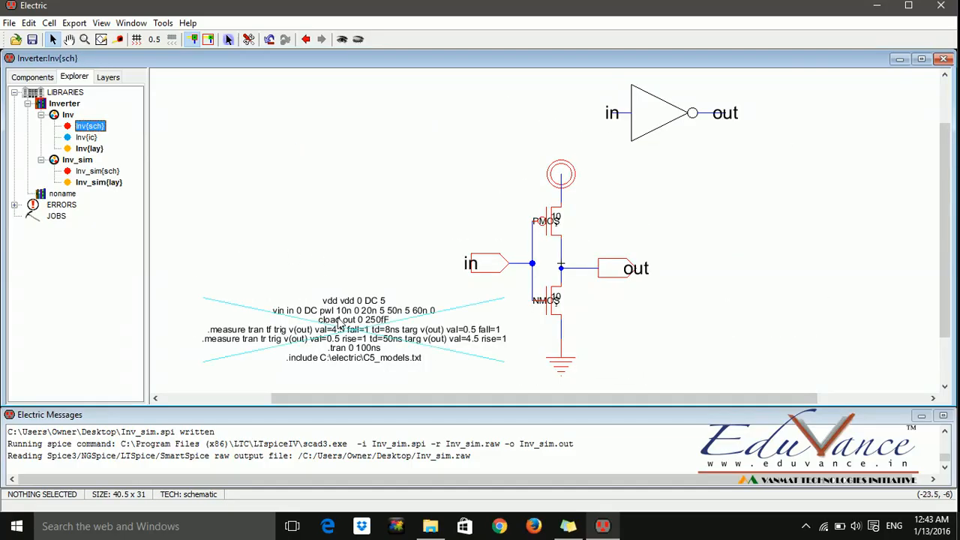